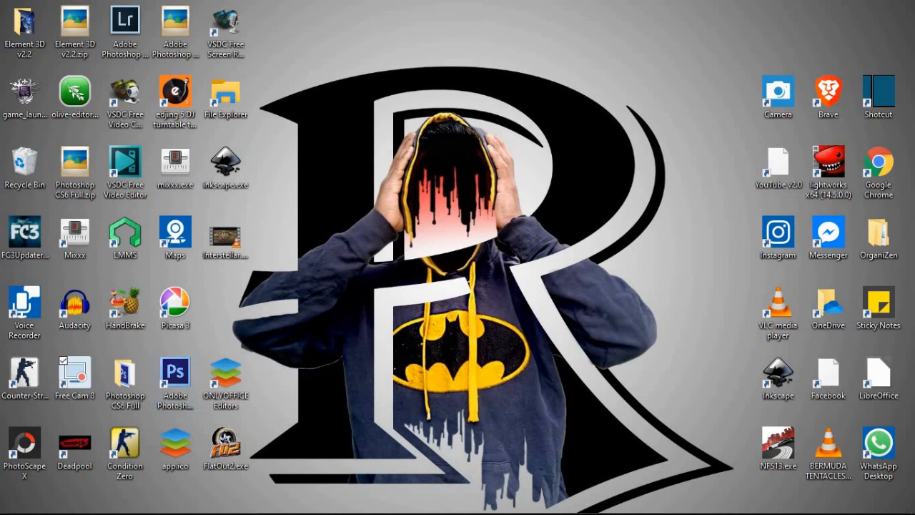
# Switch to Photoshop and open OIAJKCM,.jpg from the youtube\image folder on the C: drive.
pyautogui.moveTo(204, 503)
pyautogui.click(211, 456)
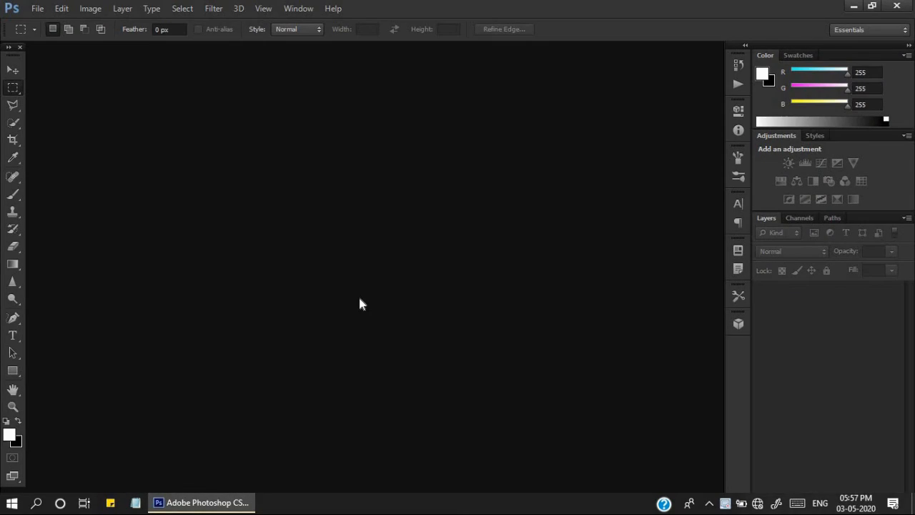
pyautogui.hotkey('ctrl', 'o')
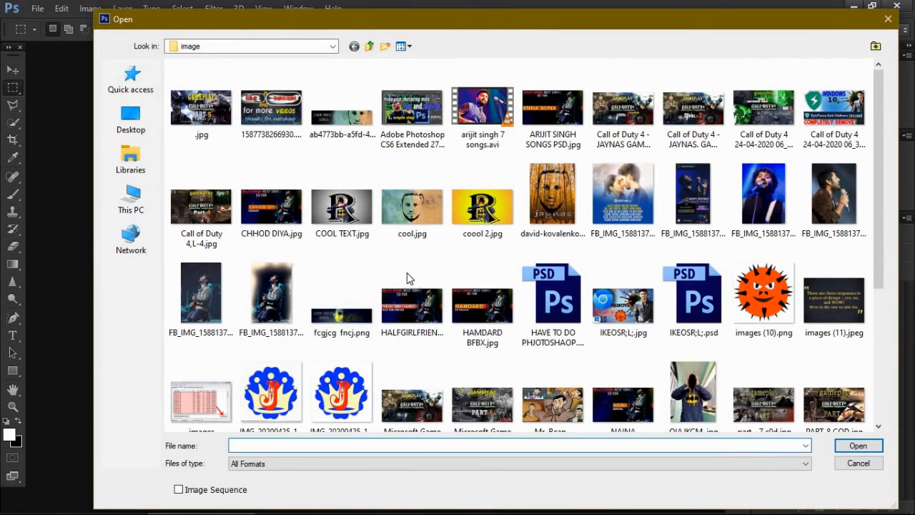
pyautogui.click(133, 204)
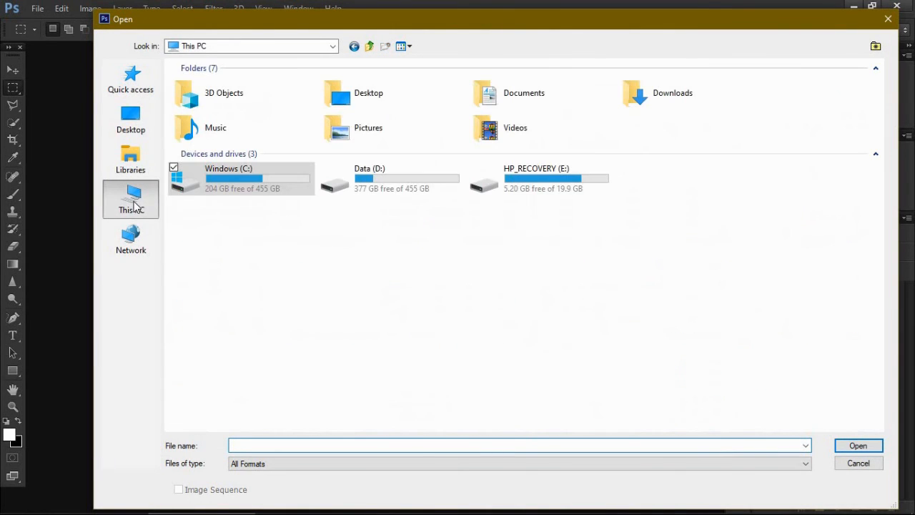
pyautogui.doubleClick(258, 176)
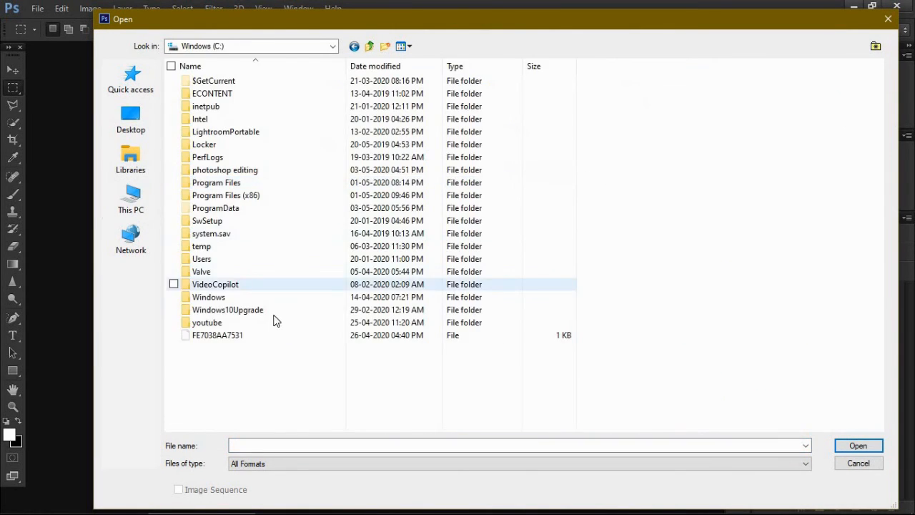
pyautogui.doubleClick(274, 323)
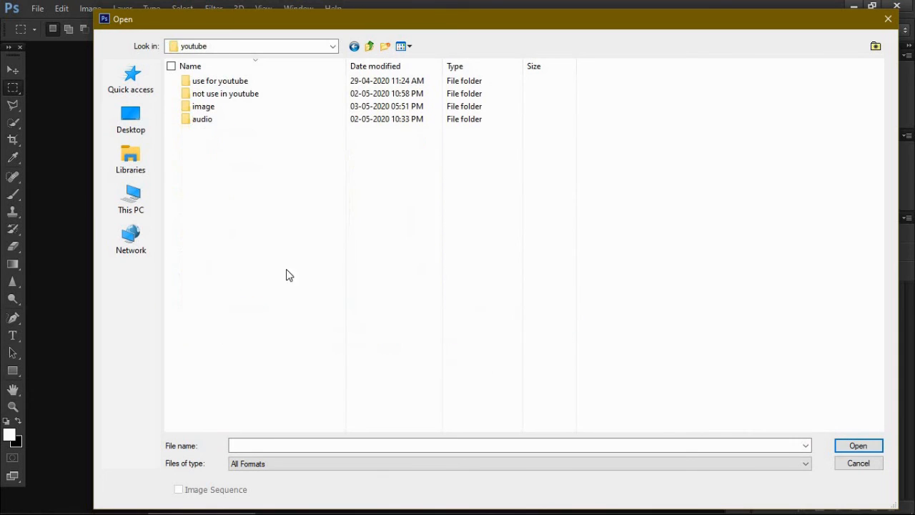
pyautogui.doubleClick(290, 109)
pyautogui.scroll(-3, 502, 351)
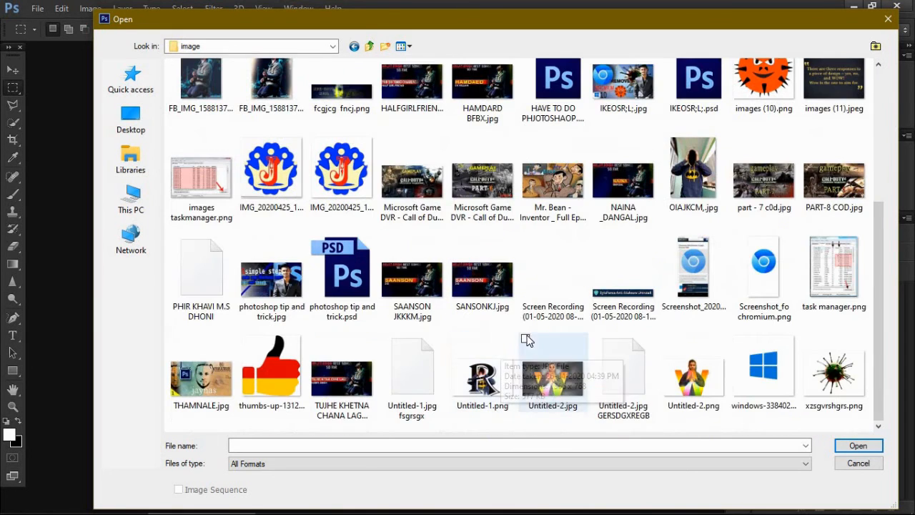
pyautogui.click(682, 193)
pyautogui.click(858, 445)
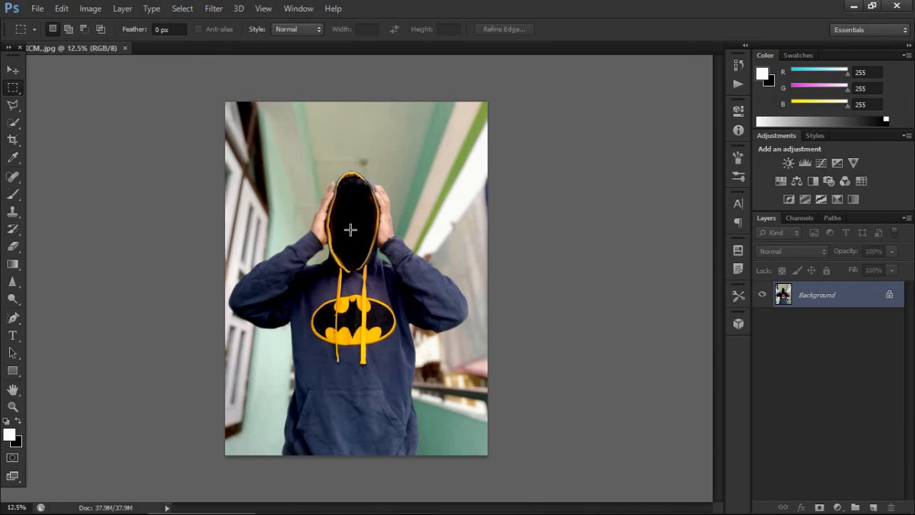
# Select the hooded figure, from the hoodie's pocket up to the hands and face opening, with the Quick Selection tool.
pyautogui.scroll(1, 350, 229)
pyautogui.scroll(1, 350, 229)
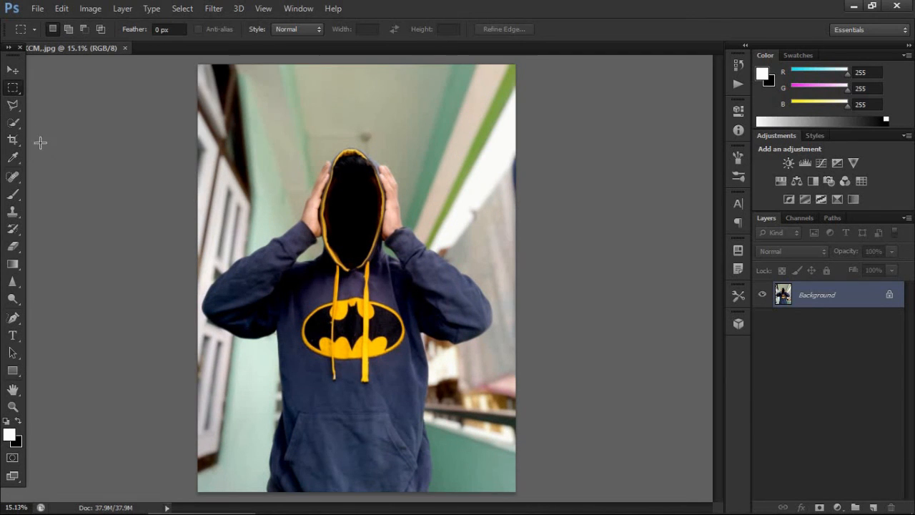
pyautogui.click(13, 122)
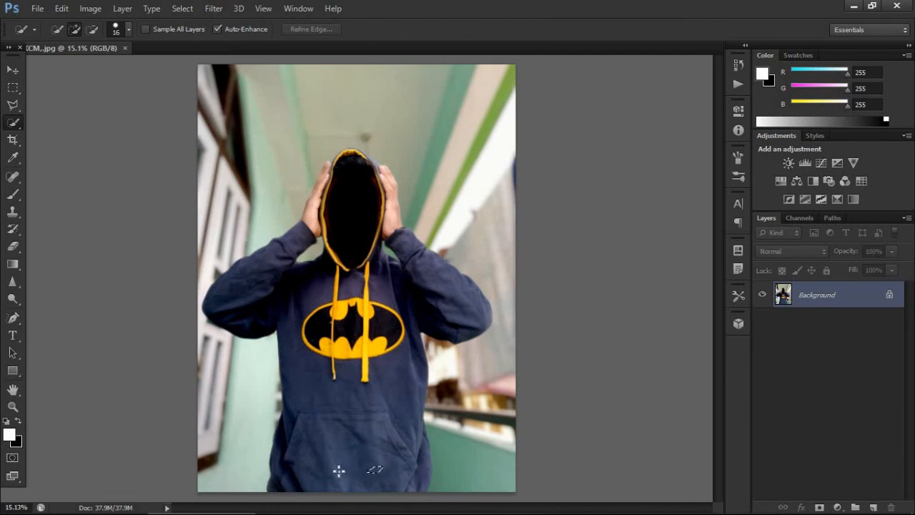
pyautogui.moveTo(338, 470); pyautogui.dragTo(331, 452)
pyautogui.moveTo(402, 443)
pyautogui.mouseDown()
pyautogui.moveTo(414, 479)
pyautogui.moveTo(374, 430)
pyautogui.mouseUp()
pyautogui.moveTo(297, 423)
pyautogui.mouseDown()
pyautogui.moveTo(342, 374)
pyautogui.moveTo(372, 369)
pyautogui.moveTo(400, 308)
pyautogui.moveTo(449, 307)
pyautogui.moveTo(415, 252)
pyautogui.moveTo(286, 310)
pyautogui.moveTo(246, 296)
pyautogui.moveTo(347, 318)
pyautogui.mouseUp()
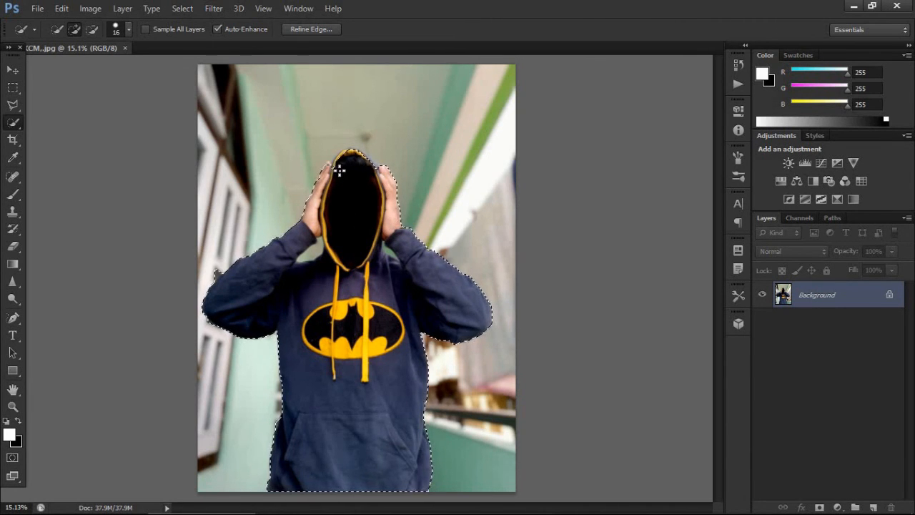
# Add the missed outer rim of the hood above the face to the selection.
pyautogui.scroll(3, 351, 168)
pyautogui.scroll(4, 312, 153)
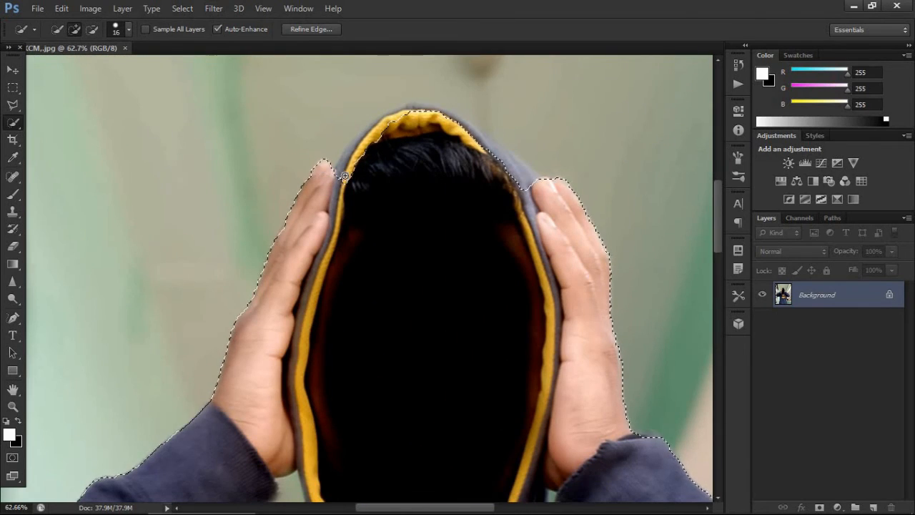
pyautogui.moveTo(406, 118)
pyautogui.mouseDown()
pyautogui.moveTo(469, 127)
pyautogui.moveTo(548, 197)
pyautogui.mouseUp()
# Subtract the background gaps between the hood and both forearms, and the stray patch beside the sleeve, from the selection.
pyautogui.scroll(-5, 447, 322)
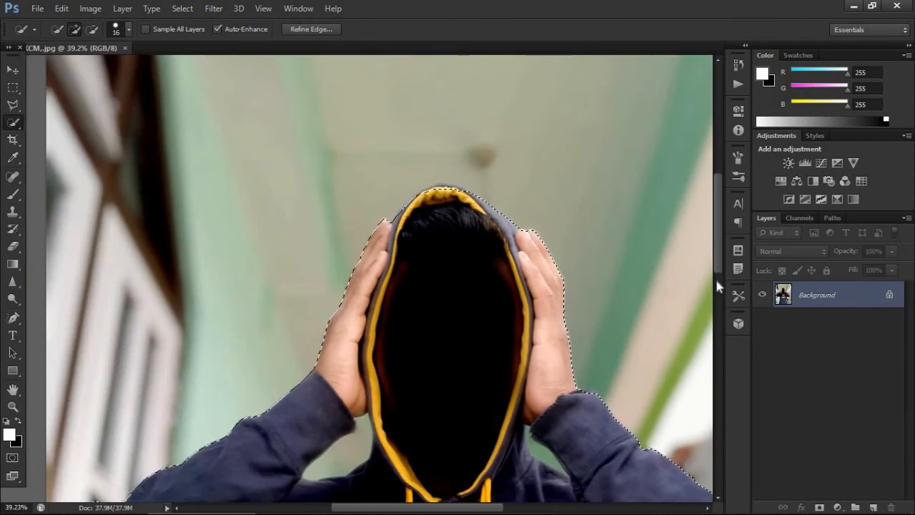
pyautogui.moveTo(717, 268); pyautogui.dragTo(717, 322)
pyautogui.scroll(4, 325, 168)
pyautogui.click(92, 29)
pyautogui.moveTo(309, 280); pyautogui.dragTo(351, 266)
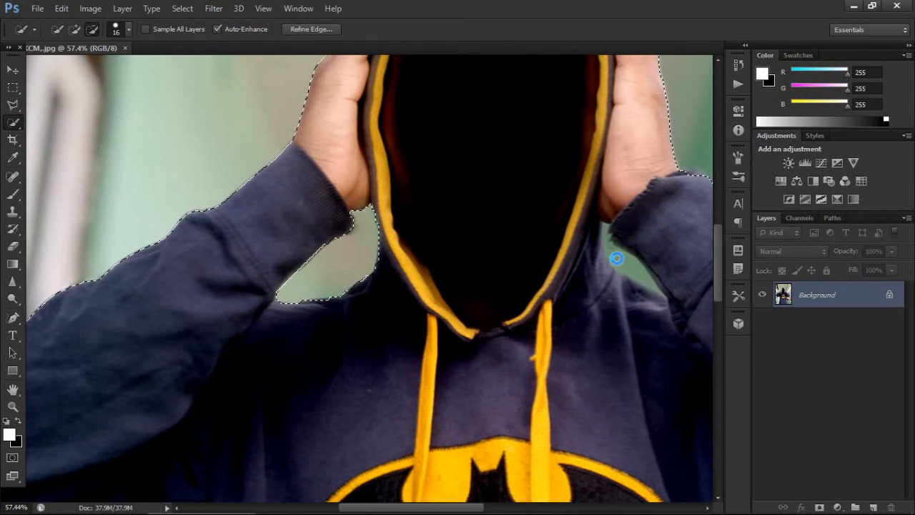
pyautogui.moveTo(617, 258); pyautogui.dragTo(634, 271)
pyautogui.scroll(-5, 196, 332)
pyautogui.scroll(3, 52, 339)
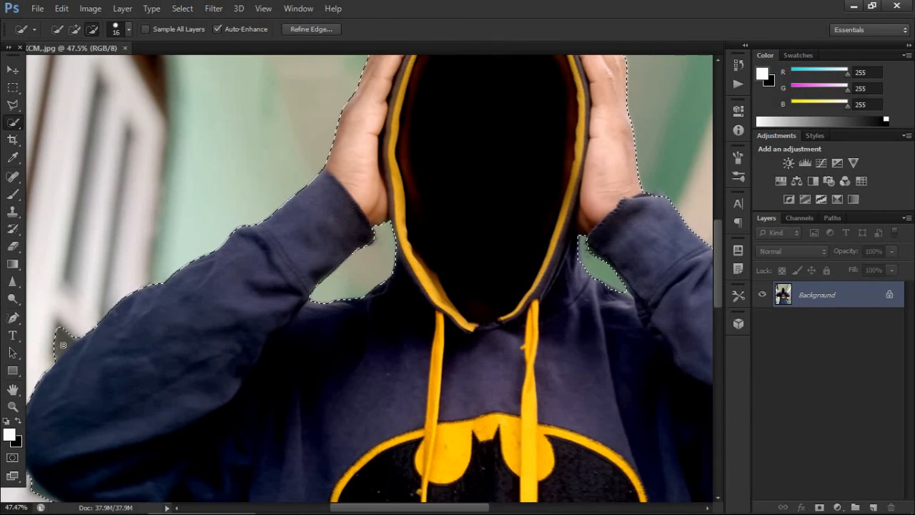
pyautogui.moveTo(446, 508); pyautogui.dragTo(422, 509)
pyautogui.moveTo(718, 271); pyautogui.dragTo(718, 295)
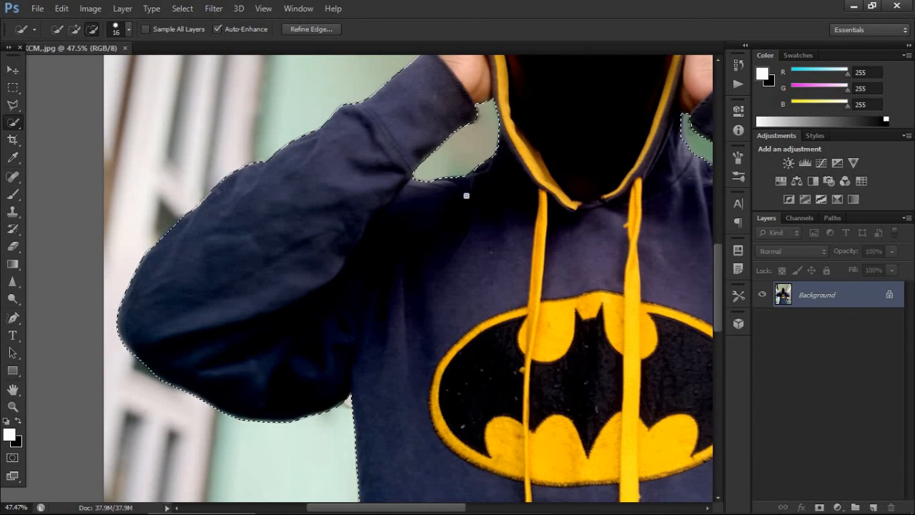
# Hide the photo's background by adding a layer mask from the figure selection.
pyautogui.scroll(-5, 465, 196)
pyautogui.scroll(-1, 429, 238)
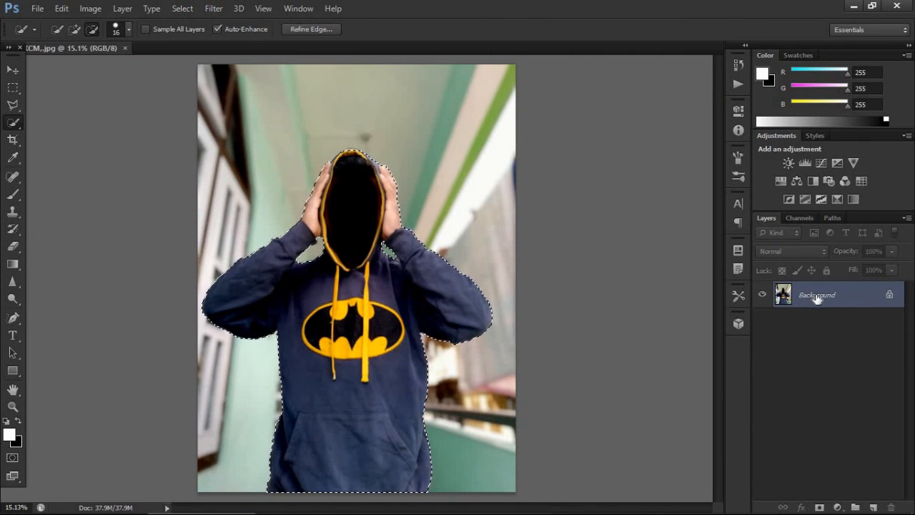
pyautogui.click(819, 507)
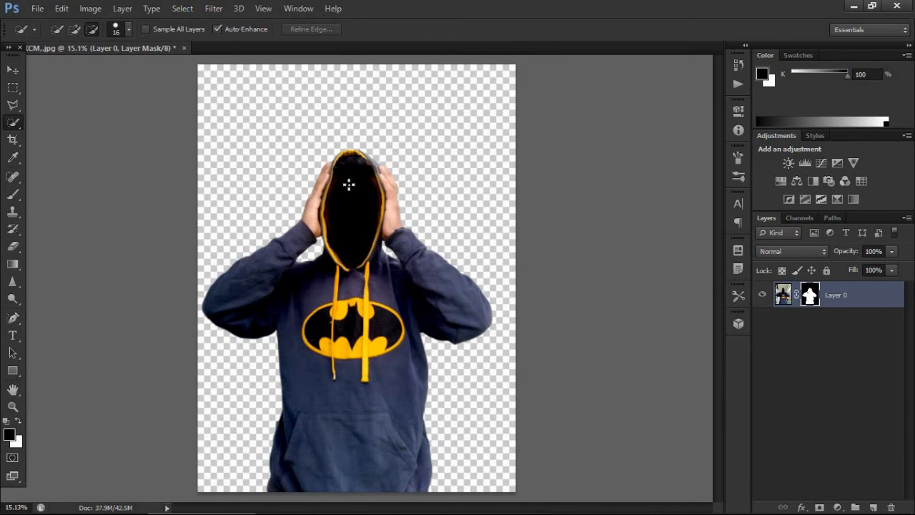
# Create a new 1920 x 1080 pixel RGB document at 72 pixels/inch with a white background.
pyautogui.click(38, 7)
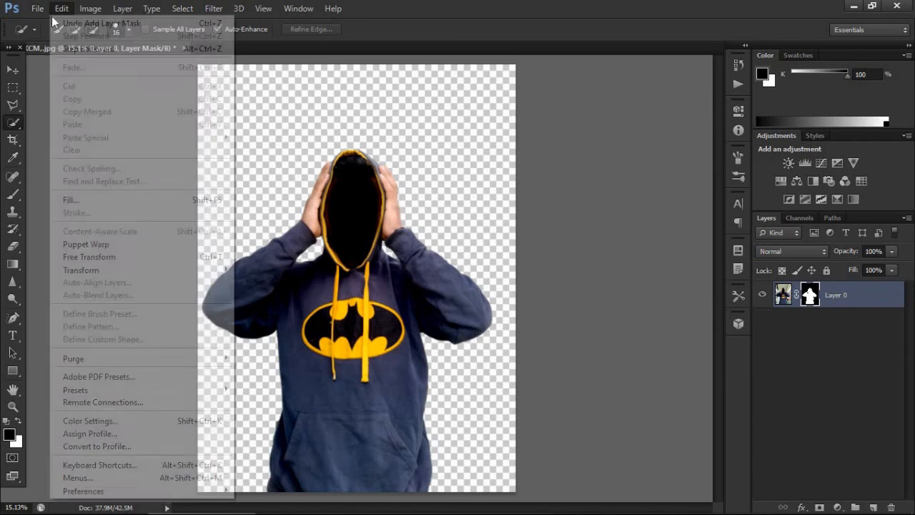
pyautogui.click(49, 23)
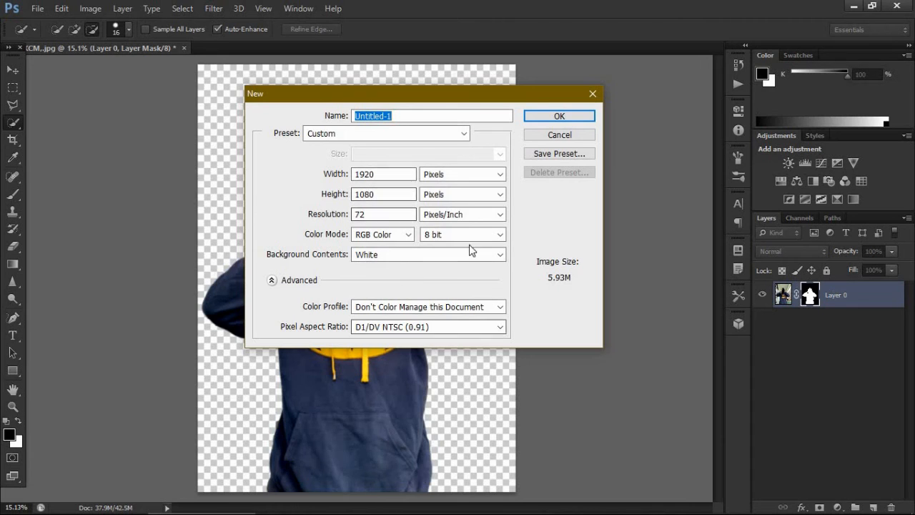
pyautogui.click(554, 117)
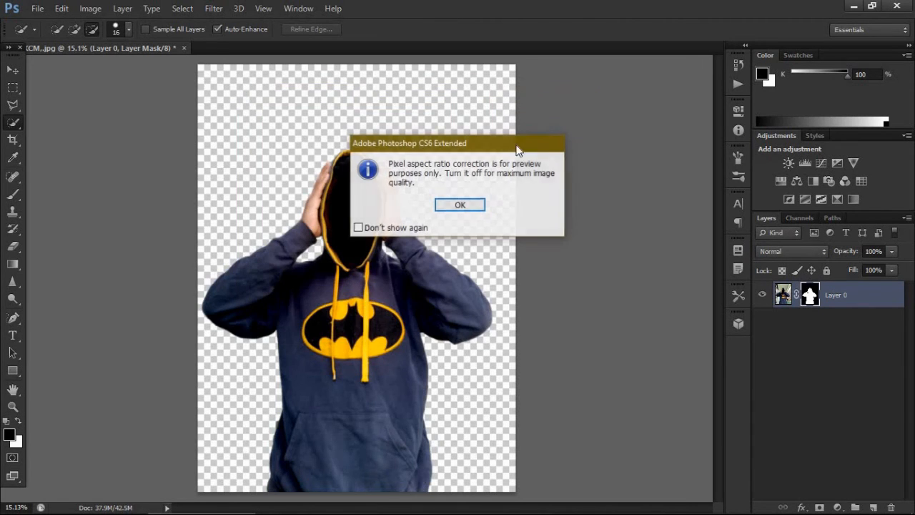
pyautogui.click(461, 207)
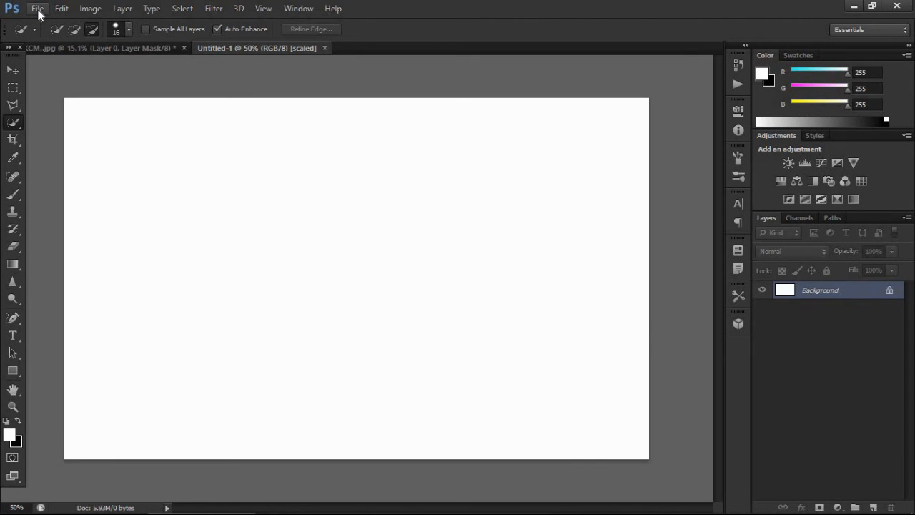
# Copy the masked figure layer from the photo into the Untitled-1 document with the Move tool.
pyautogui.click(57, 50)
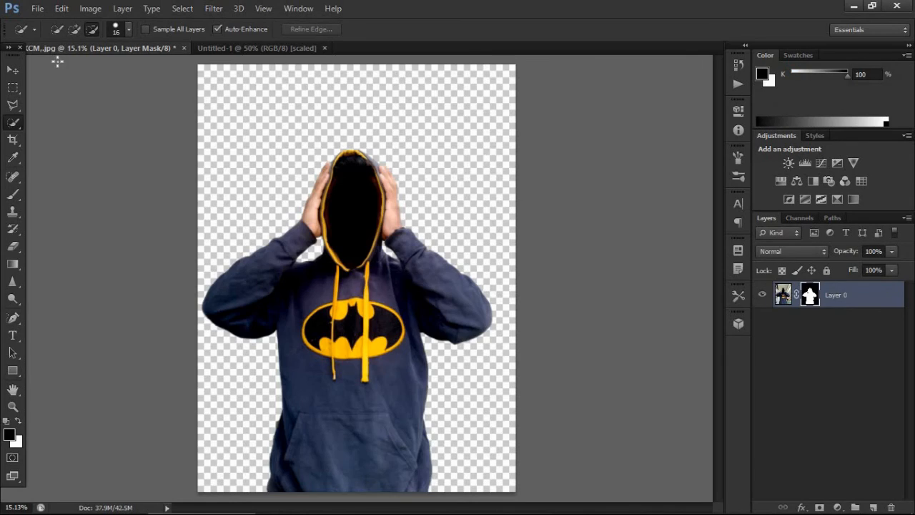
pyautogui.click(17, 71)
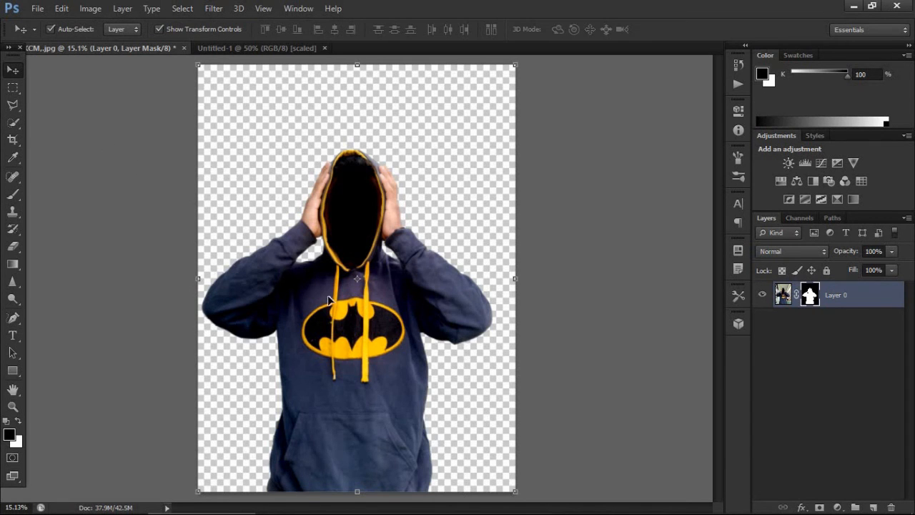
pyautogui.moveTo(350, 292); pyautogui.dragTo(311, 232)
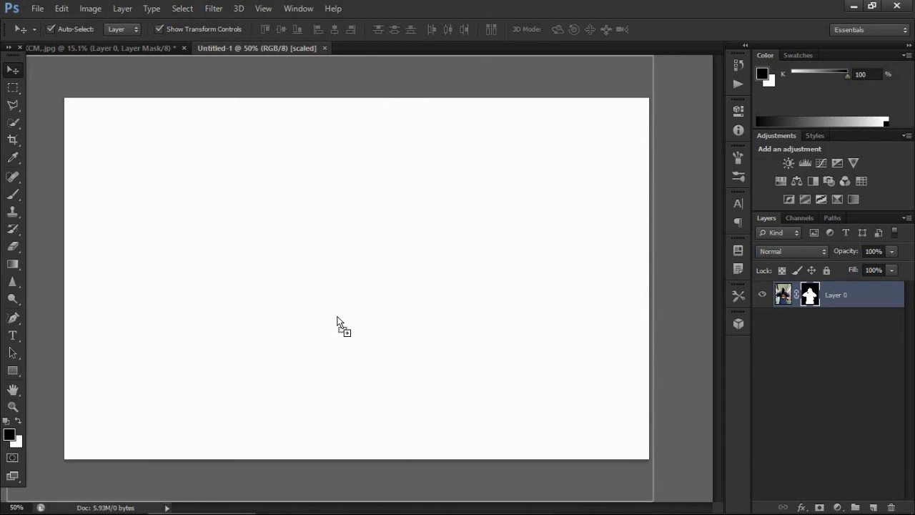
pyautogui.moveTo(338, 320); pyautogui.dragTo(336, 313)
# Scale the figure proportionally to 26.73% and centre it horizontally with its lower edge on the canvas's bottom edge.
pyautogui.scroll(-5, 349, 279)
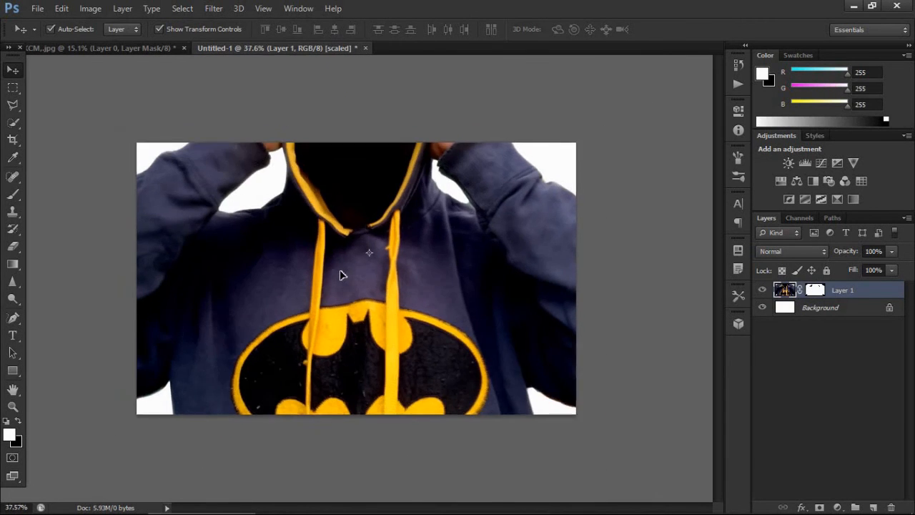
pyautogui.scroll(-3, 350, 268)
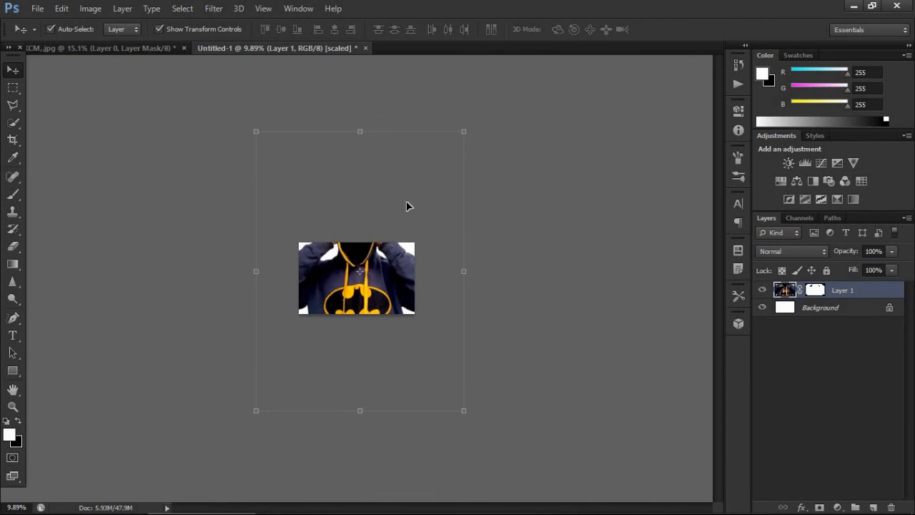
pyautogui.moveTo(463, 131); pyautogui.dragTo(384, 241)
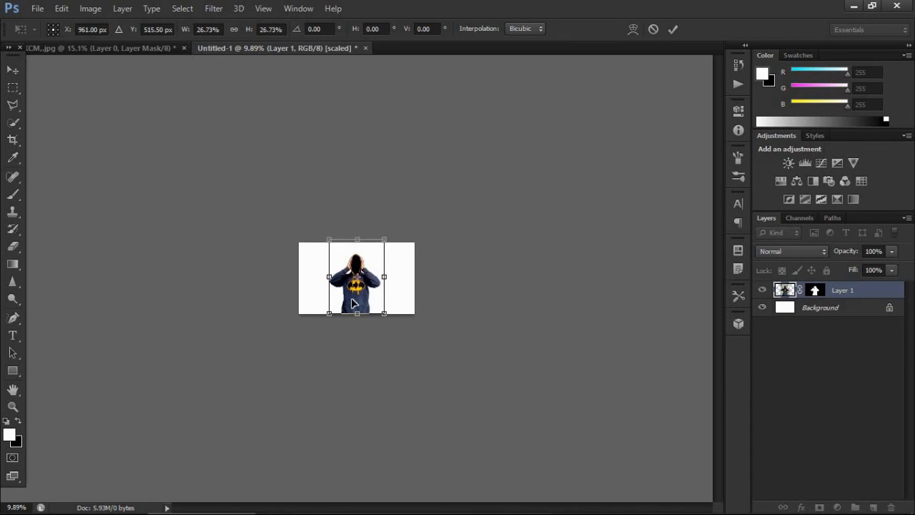
pyautogui.scroll(6, 351, 305)
pyautogui.scroll(8, 351, 305)
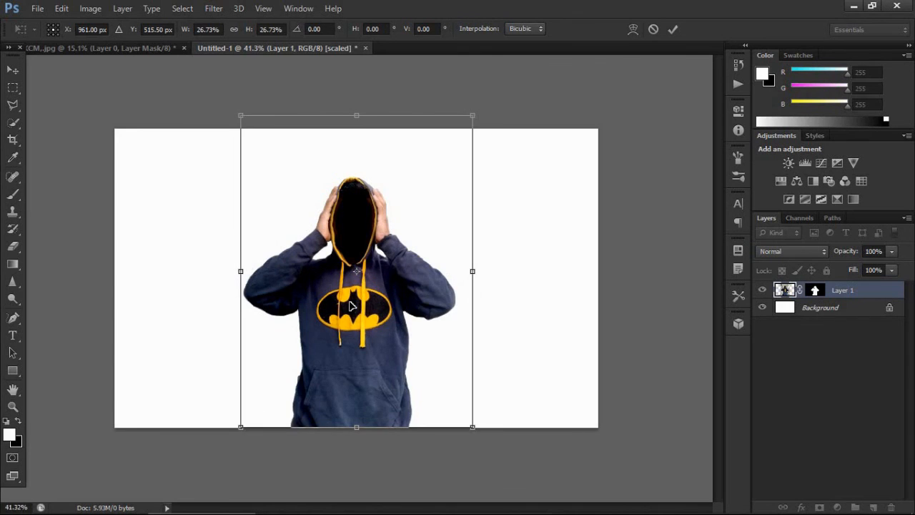
pyautogui.scroll(-1, 351, 306)
pyautogui.scroll(2, 351, 305)
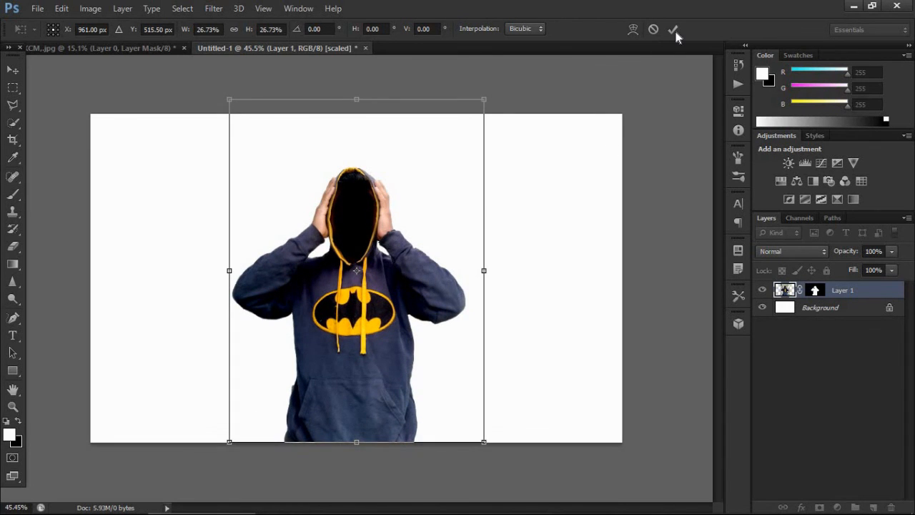
pyautogui.click(673, 29)
pyautogui.scroll(1, 358, 341)
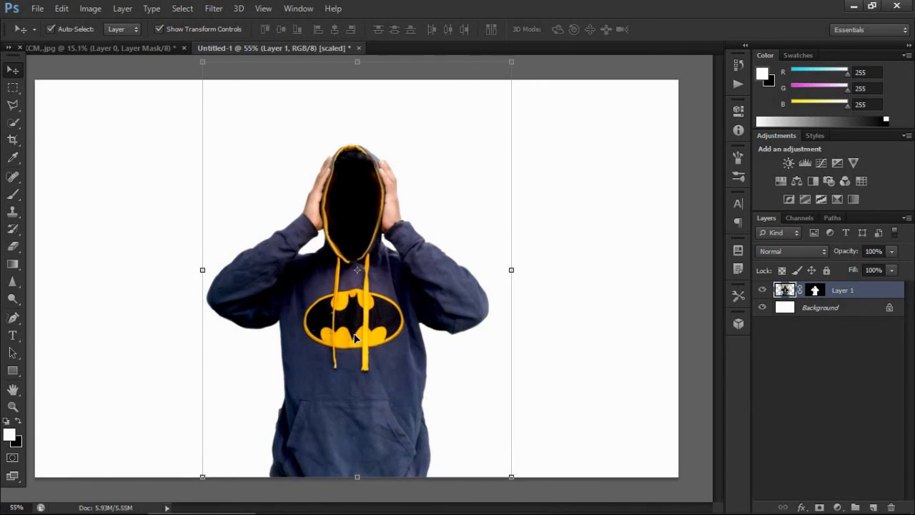
pyautogui.scroll(-3, 355, 338)
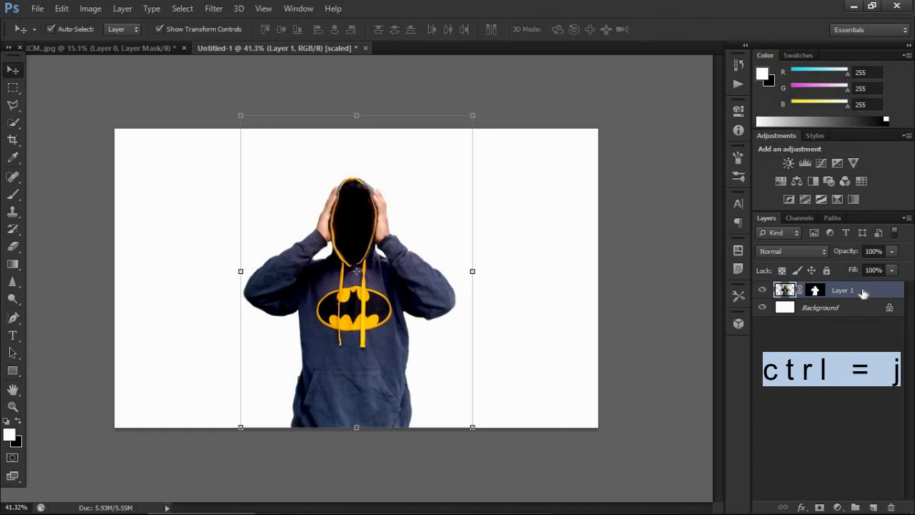
# Duplicate the masked figure layer and hide the original Layer 1.
pyautogui.hotkey('ctrl', 'j')
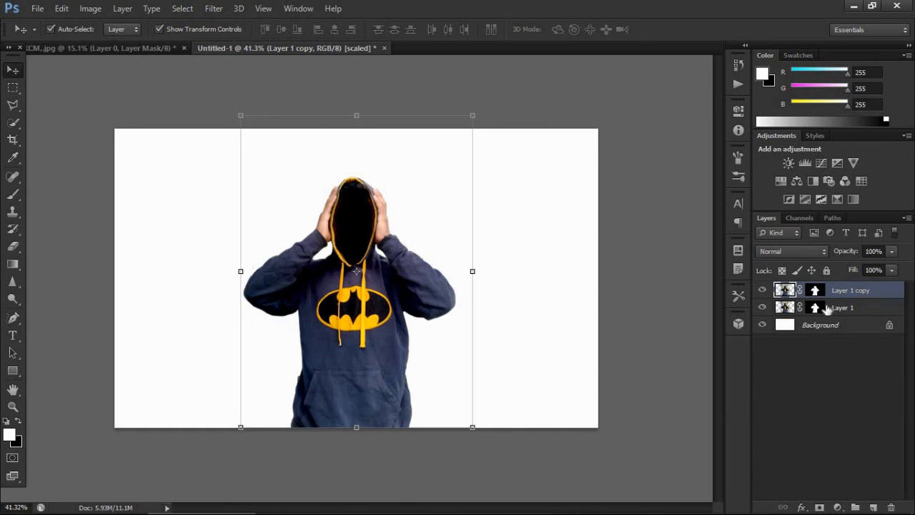
pyautogui.click(704, 358)
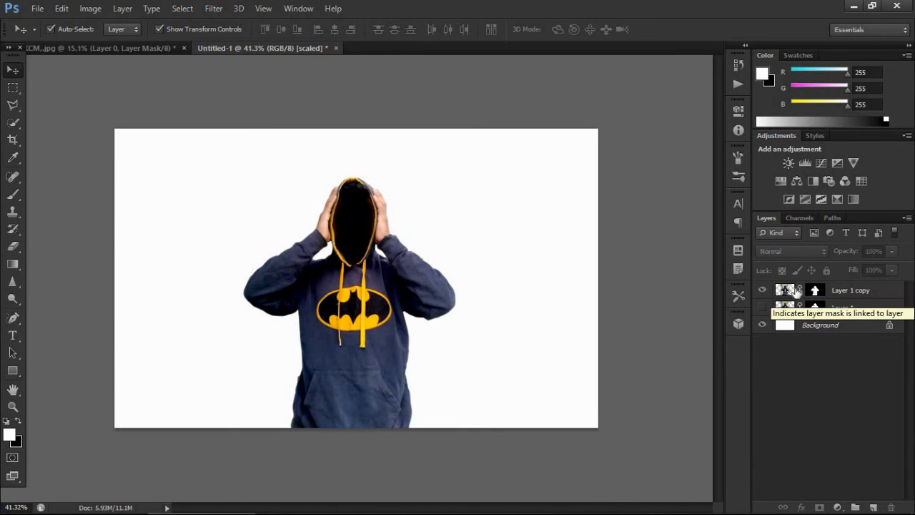
# Convert the duplicated figure layer, Layer 1 copy, to a Smart Object.
pyautogui.click(846, 289)
pyautogui.rightClick(846, 290)
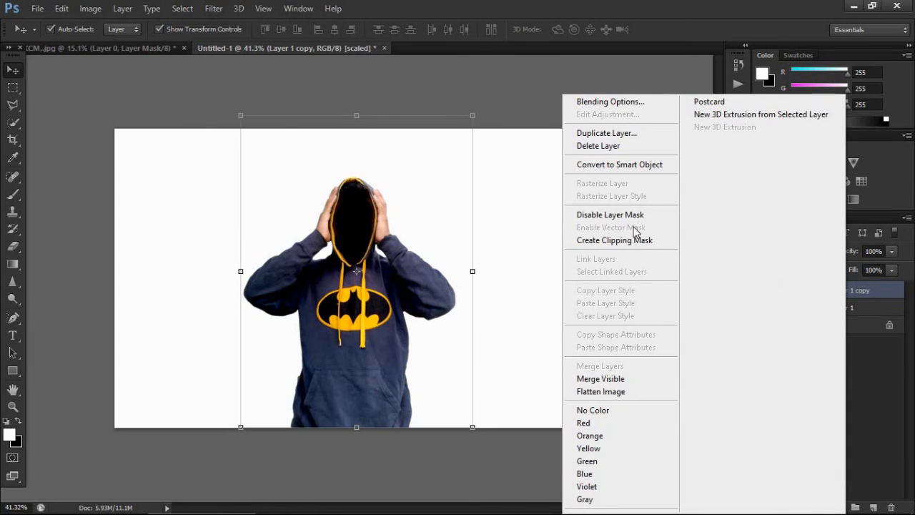
pyautogui.click(647, 170)
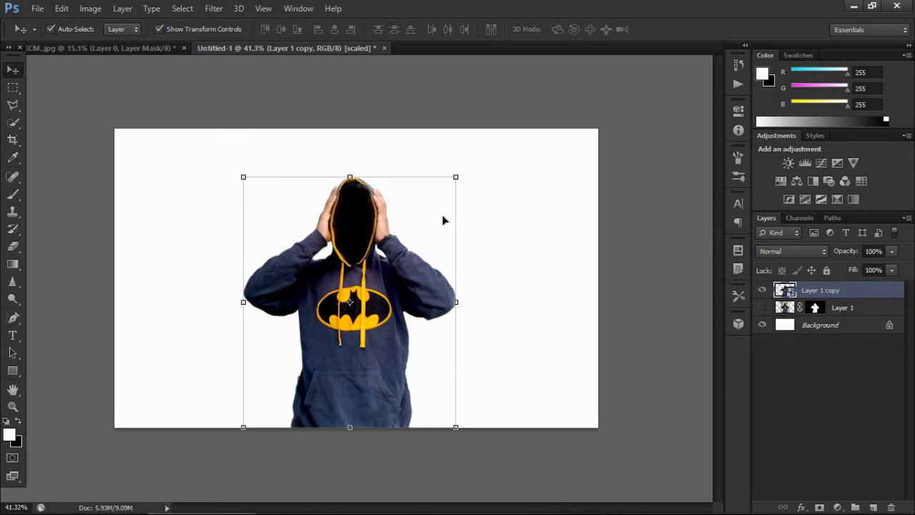
# Scale up the hooded figure on Layer 1 copy slightly toward the upper right and apply the transform.
pyautogui.scroll(4, 379, 289)
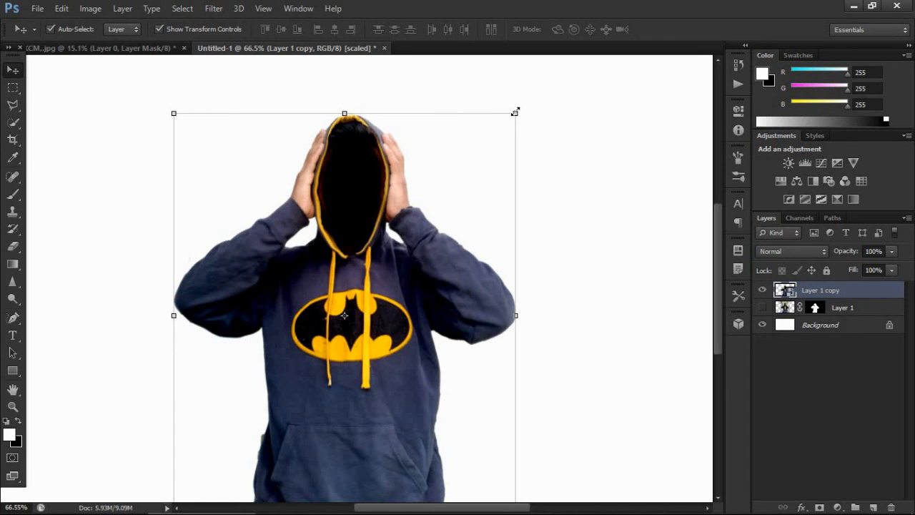
pyautogui.moveTo(515, 112); pyautogui.dragTo(548, 100)
pyautogui.click(674, 30)
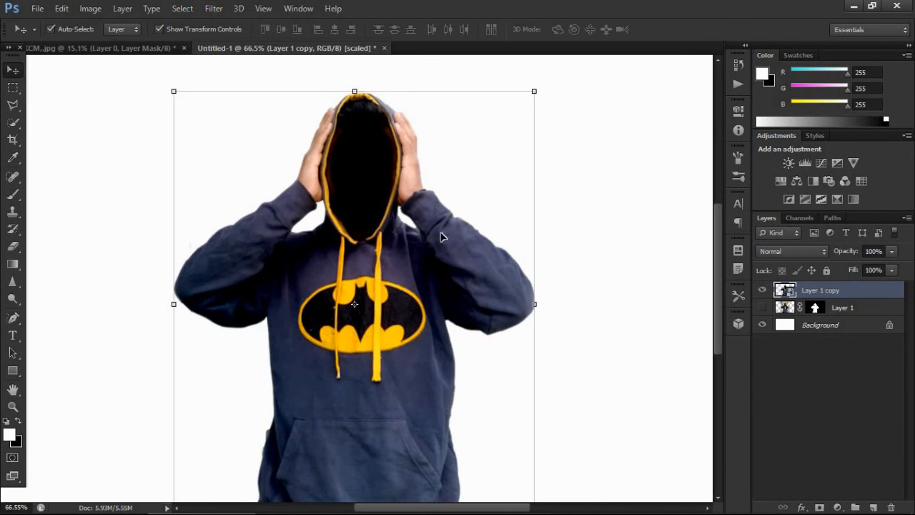
pyautogui.scroll(-4, 424, 255)
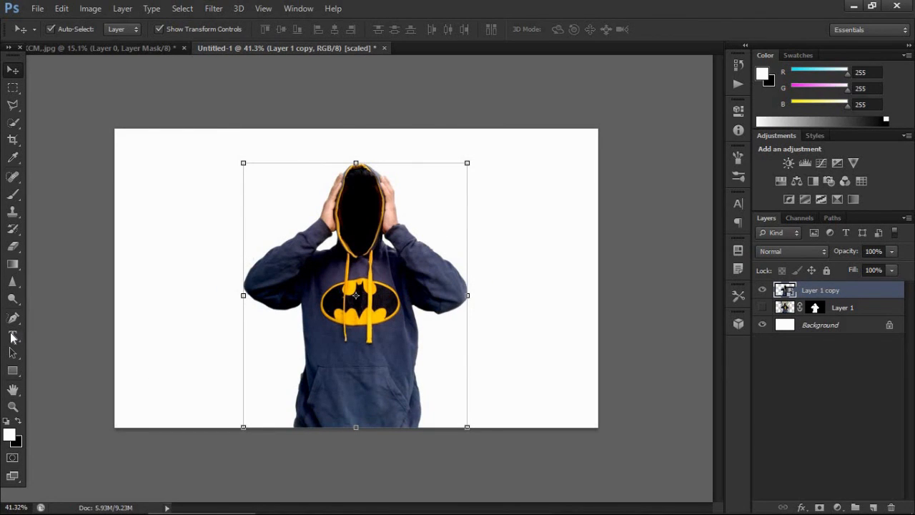
# Add a text layer with the letter "R" over the figure in black 72 pt Algerian.
pyautogui.click(12, 335)
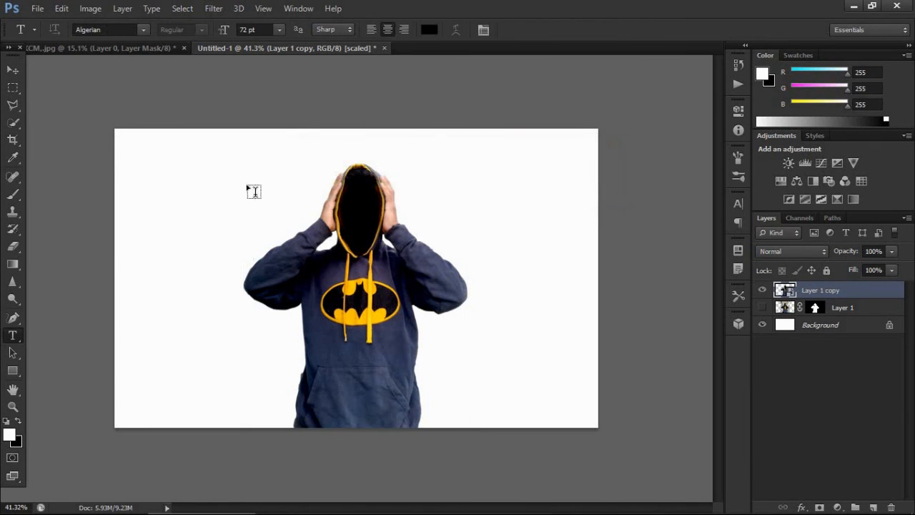
pyautogui.click(320, 250)
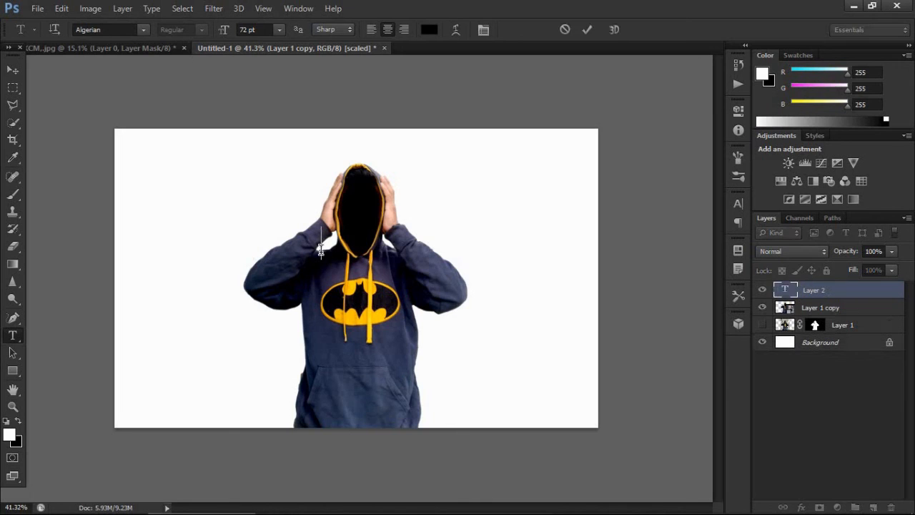
pyautogui.write('R')
pyautogui.click(585, 30)
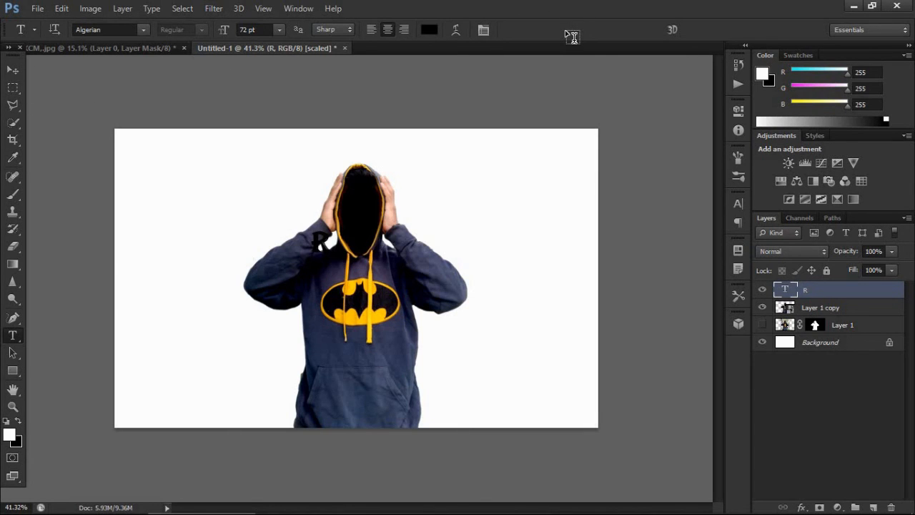
# Scale the letter R to about 1420% width and 1273% height and place it over the figure.
pyautogui.press('v')
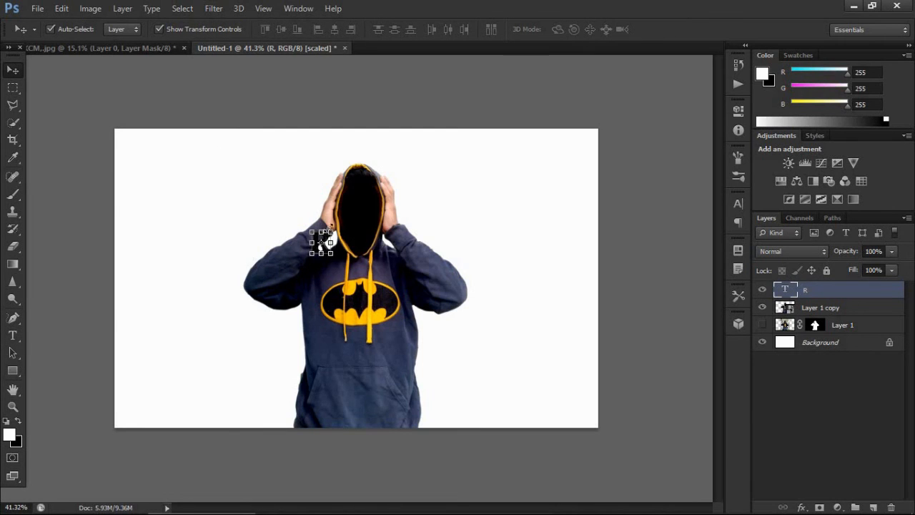
pyautogui.moveTo(333, 230); pyautogui.dragTo(525, 133)
pyautogui.moveTo(380, 244); pyautogui.dragTo(497, 300)
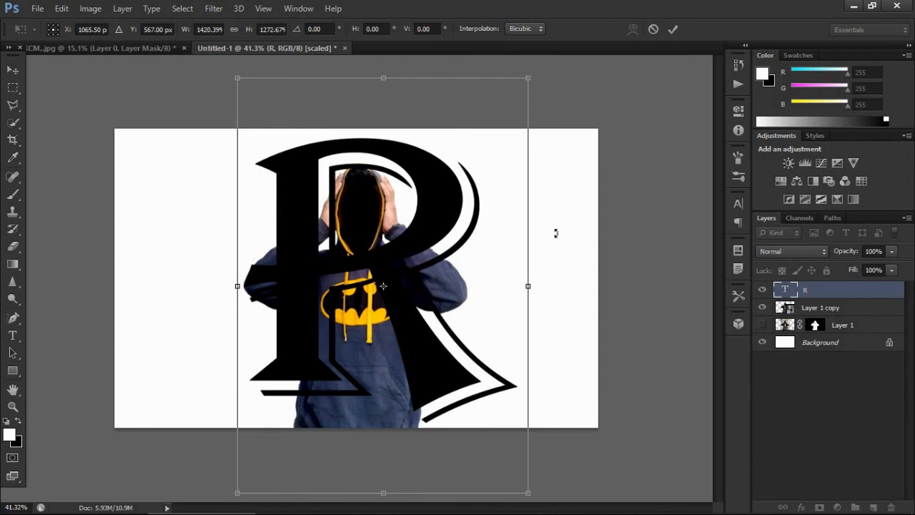
pyautogui.click(672, 37)
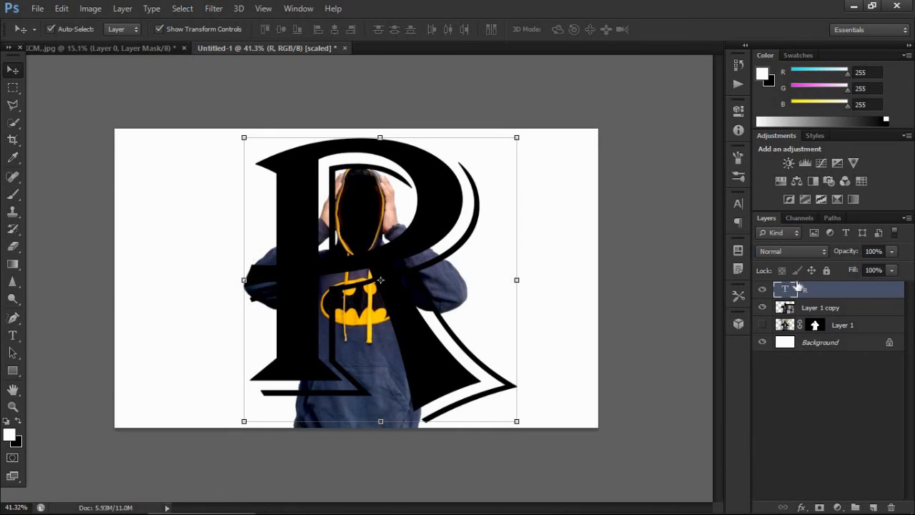
# Move the R text layer below Layer 1 copy so the figure stands in front of the letter.
pyautogui.moveTo(834, 297); pyautogui.dragTo(822, 316)
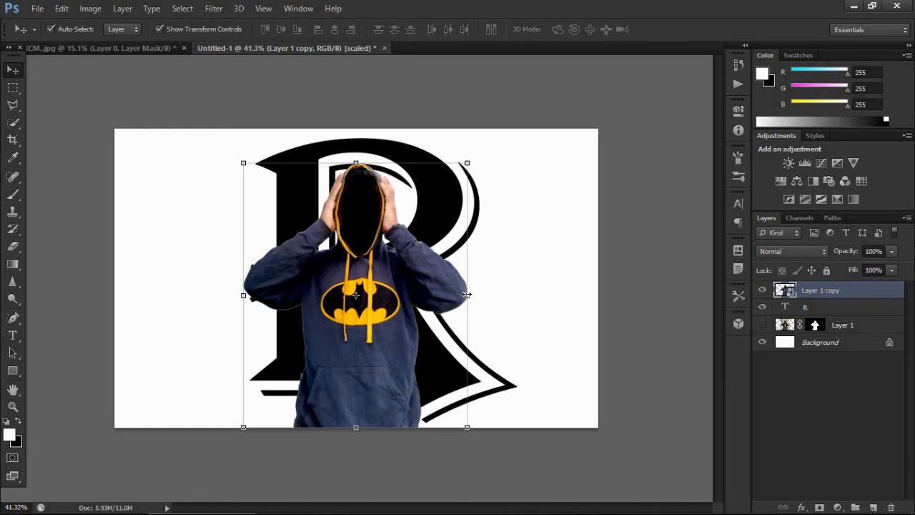
pyautogui.moveTo(466, 294)
pyautogui.mouseDown()
pyautogui.moveTo(455, 293)
pyautogui.moveTo(467, 295)
pyautogui.mouseUp()
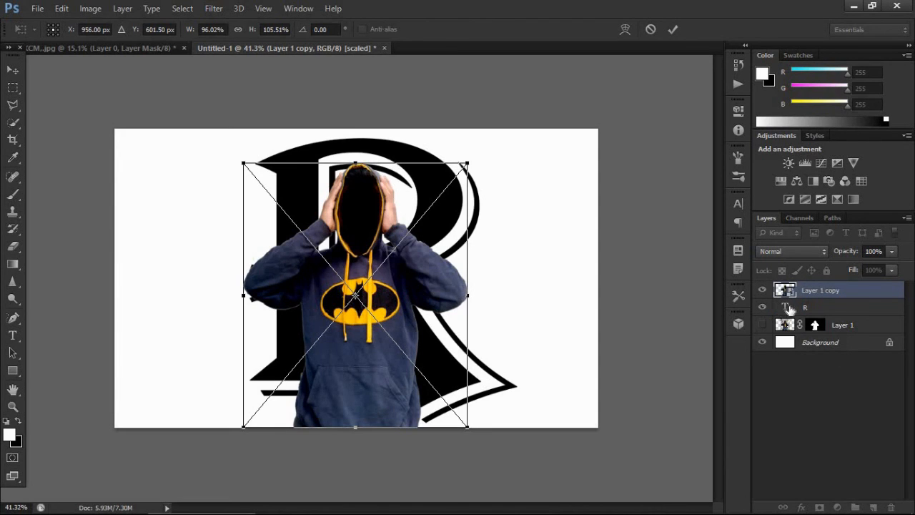
pyautogui.click(673, 31)
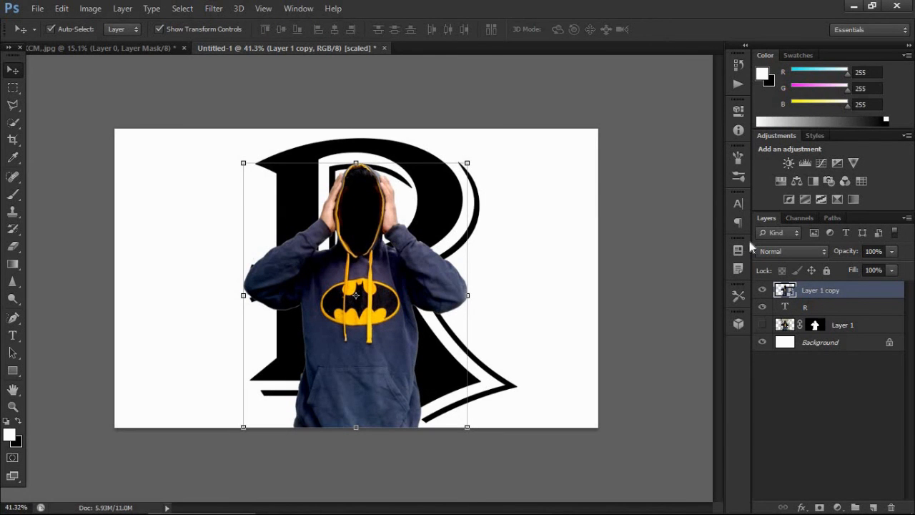
# Load the R letter's pixels as a selection and add it as a layer mask to Layer 1 copy.
pyautogui.click(789, 308)
pyautogui.rightClick(790, 307)
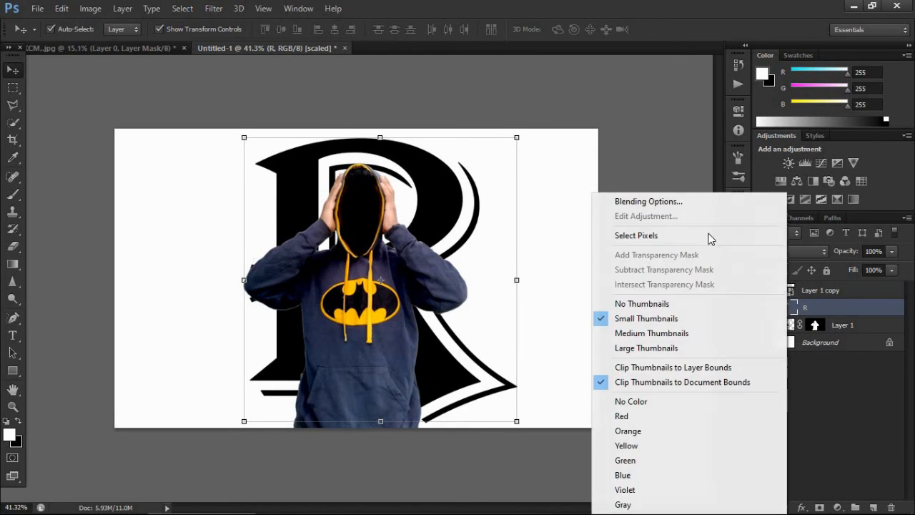
pyautogui.click(700, 237)
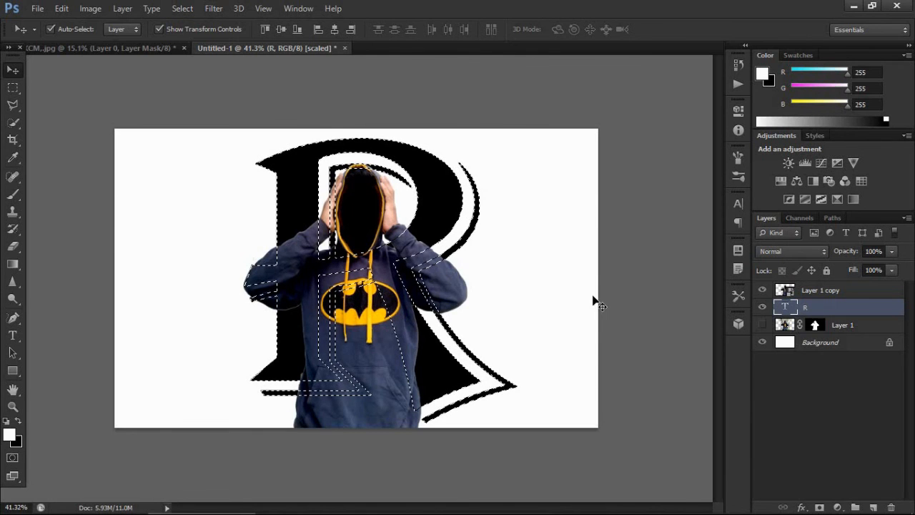
pyautogui.click(813, 291)
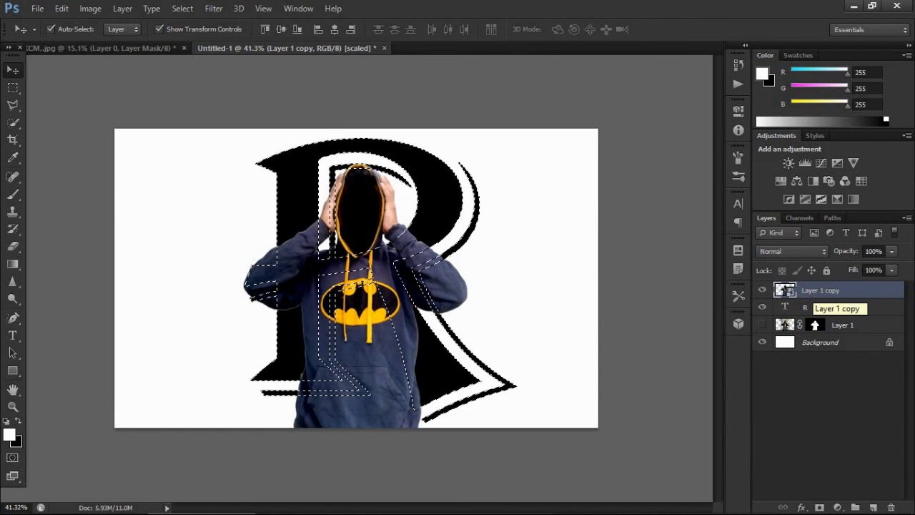
pyautogui.click(822, 507)
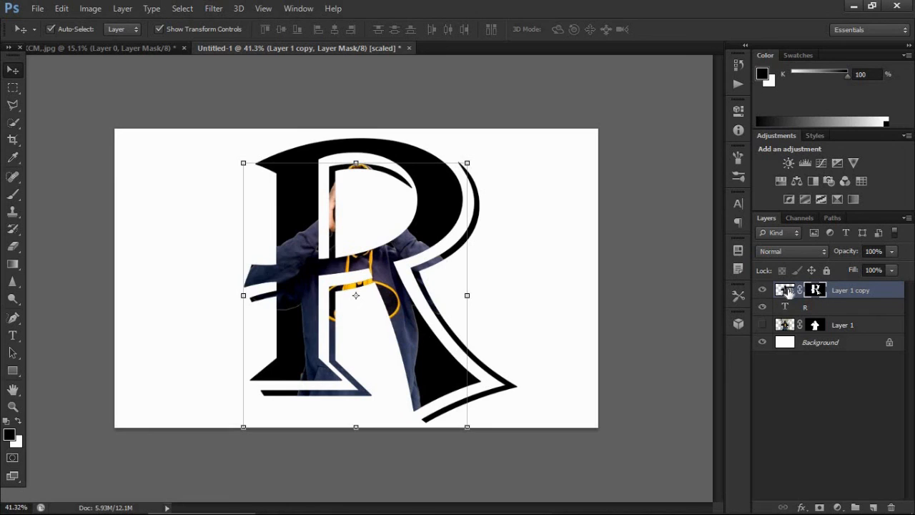
# Erase on Layer 1 copy's mask with black foreground and a soft 189 px Eraser to restore the figure's left-hand elbow outside the letter.
pyautogui.click(787, 290)
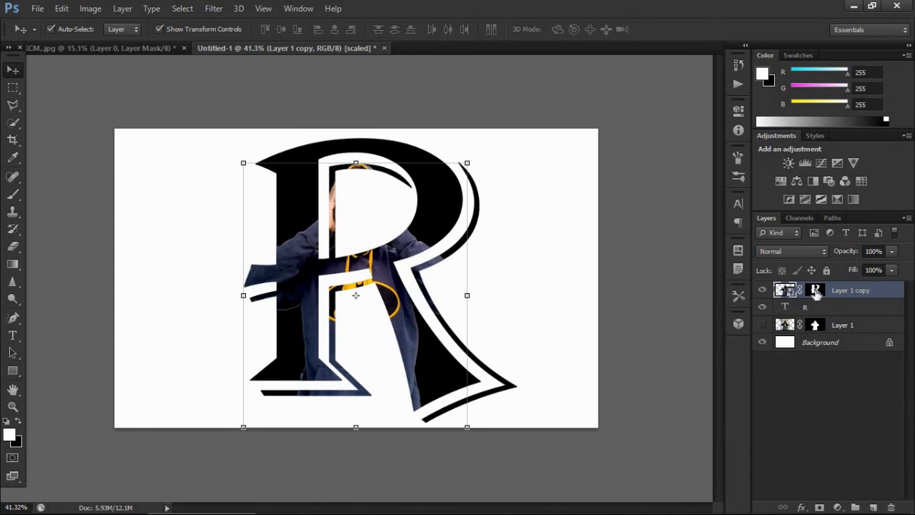
pyautogui.click(815, 290)
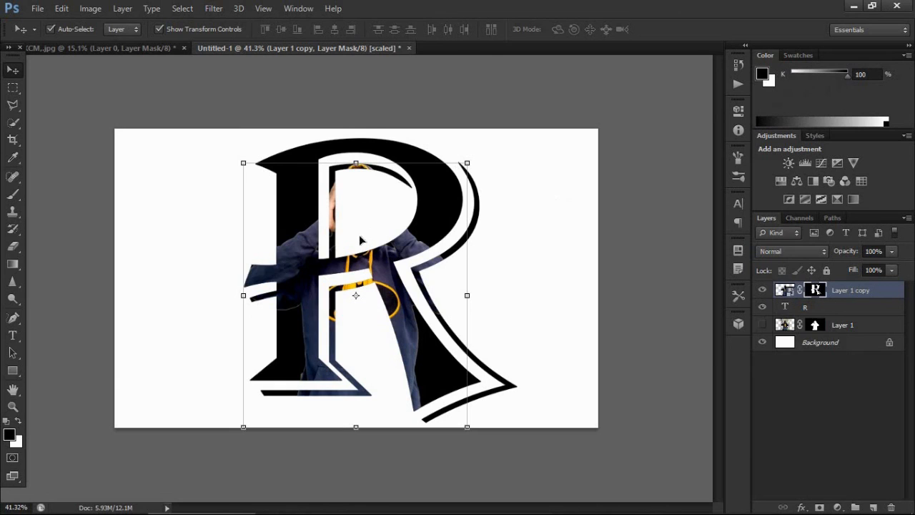
pyautogui.press('b')
pyautogui.press('x')
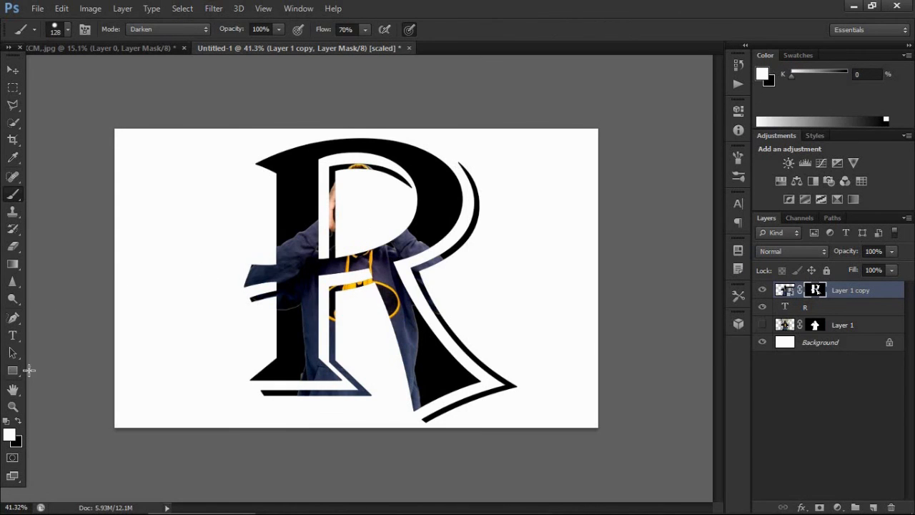
pyautogui.press('e')
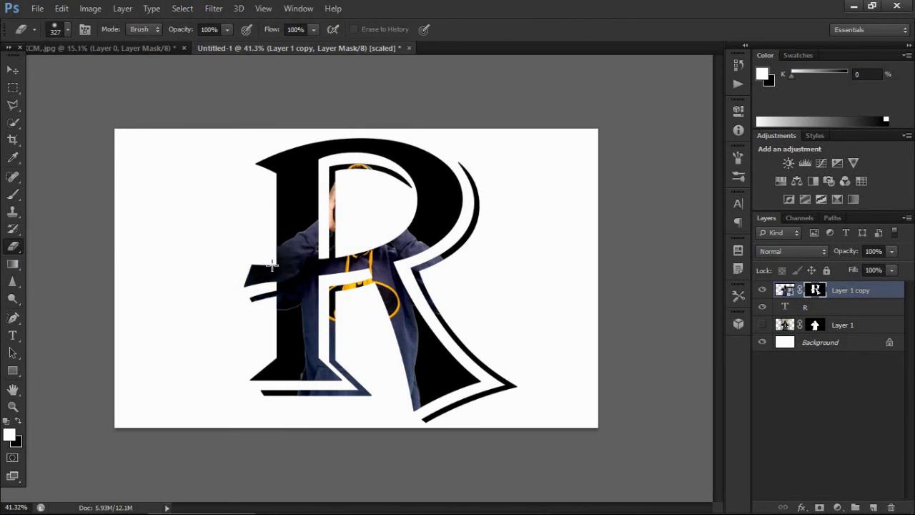
pyautogui.click(18, 422)
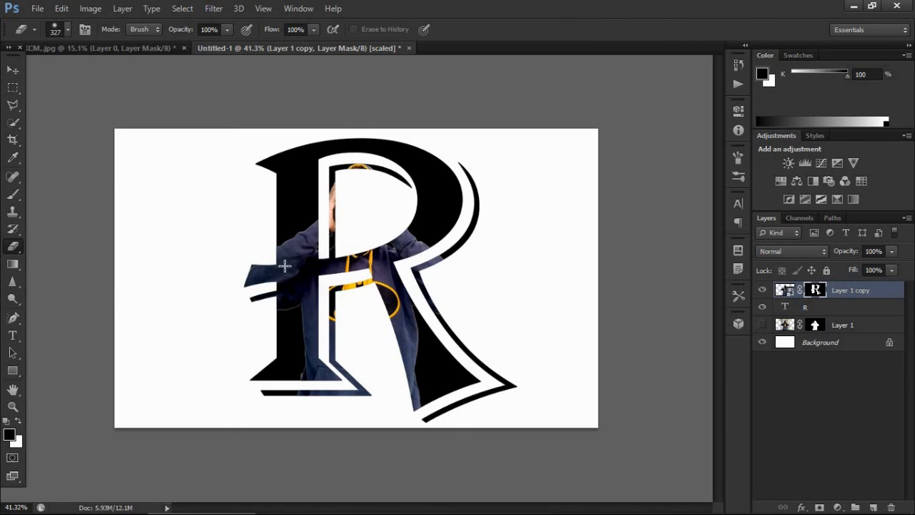
pyautogui.moveTo(285, 265)
pyautogui.mouseDown()
pyautogui.moveTo(258, 290)
pyautogui.moveTo(313, 248)
pyautogui.moveTo(291, 250)
pyautogui.mouseUp()
pyautogui.hotkey('ctrl', 'z')
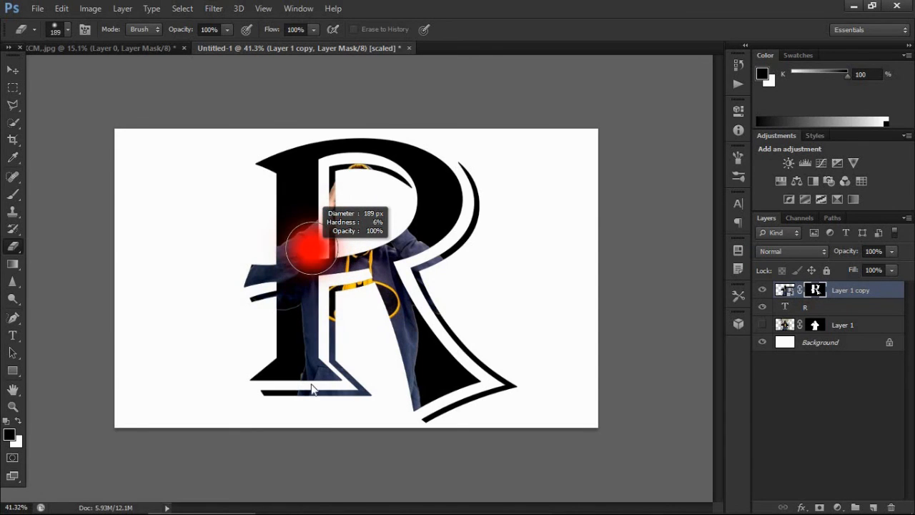
pyautogui.moveTo(312, 388)
pyautogui.mouseDown()
pyautogui.moveTo(306, 476)
pyautogui.moveTo(321, 458)
pyautogui.mouseUp()
pyautogui.click(267, 273)
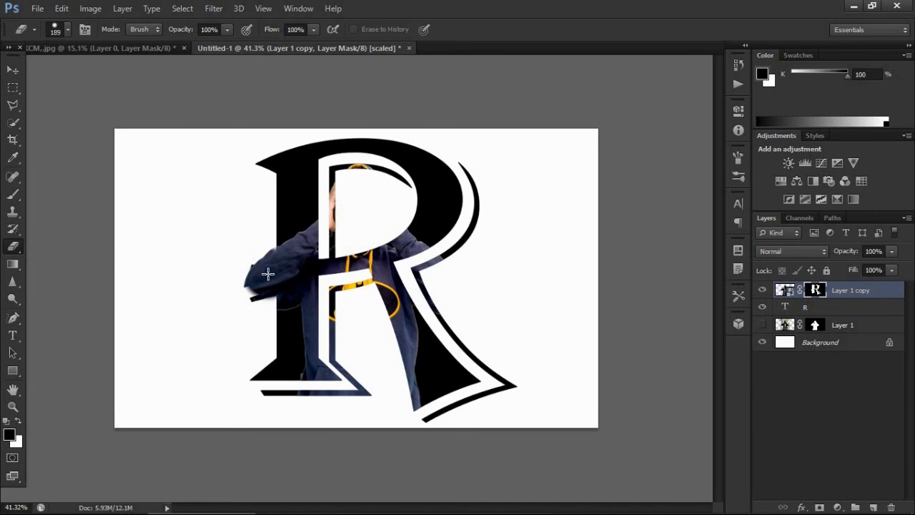
pyautogui.moveTo(269, 263)
pyautogui.mouseDown()
pyautogui.moveTo(259, 286)
pyautogui.moveTo(272, 296)
pyautogui.mouseUp()
# Restore the figure's right-hand elbow outside the letter on the mask, using the Eraser at 99 px and 45 px.
pyautogui.moveTo(440, 274)
pyautogui.mouseDown()
pyautogui.moveTo(461, 280)
pyautogui.moveTo(445, 290)
pyautogui.moveTo(443, 279)
pyautogui.moveTo(458, 283)
pyautogui.moveTo(431, 276)
pyautogui.mouseUp()
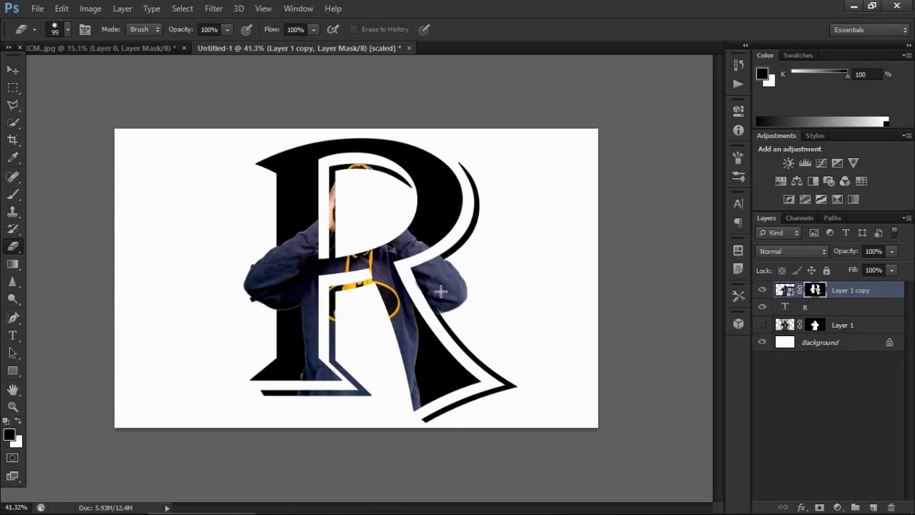
pyautogui.moveTo(436, 286); pyautogui.dragTo(431, 276)
pyautogui.scroll(5, 515, 274)
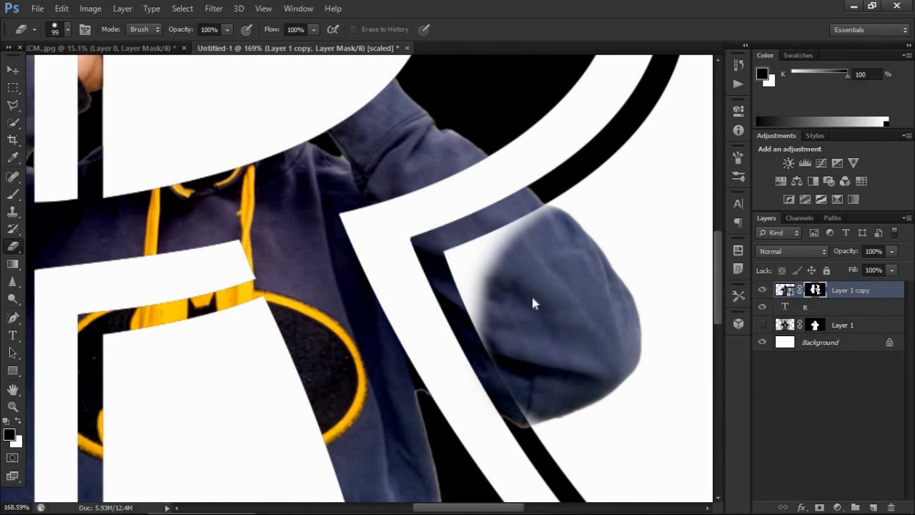
pyautogui.moveTo(550, 291); pyautogui.dragTo(519, 377)
pyautogui.moveTo(516, 245)
pyautogui.mouseDown()
pyautogui.moveTo(549, 226)
pyautogui.moveTo(467, 256)
pyautogui.moveTo(464, 271)
pyautogui.moveTo(534, 401)
pyautogui.moveTo(607, 345)
pyautogui.mouseUp()
# Reveal the top of the hood and the hair inside the R's bowl with the 45 px Eraser on the mask.
pyautogui.scroll(-6, 235, 286)
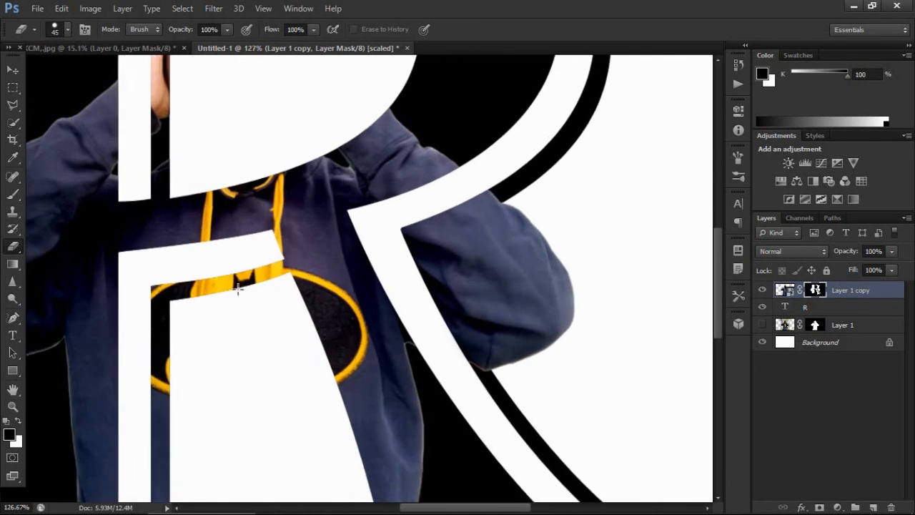
pyautogui.scroll(3, 89, 283)
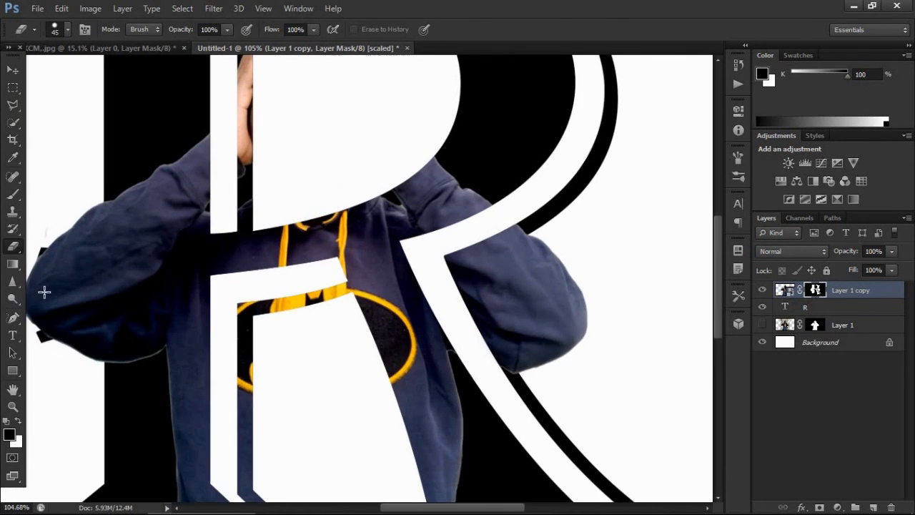
pyautogui.scroll(3, 255, 126)
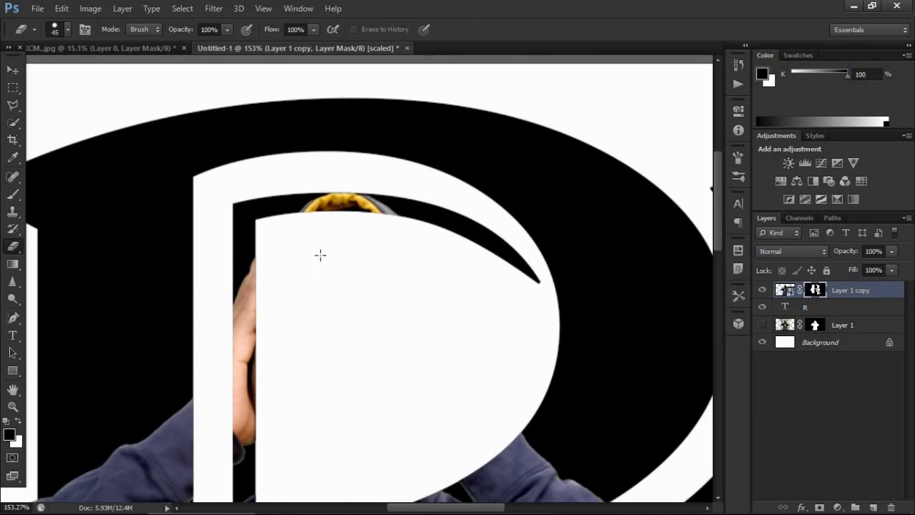
pyautogui.moveTo(267, 280)
pyautogui.mouseDown()
pyautogui.moveTo(257, 286)
pyautogui.moveTo(268, 229)
pyautogui.moveTo(334, 209)
pyautogui.moveTo(300, 251)
pyautogui.moveTo(429, 247)
pyautogui.moveTo(474, 397)
pyautogui.moveTo(493, 427)
pyautogui.mouseUp()
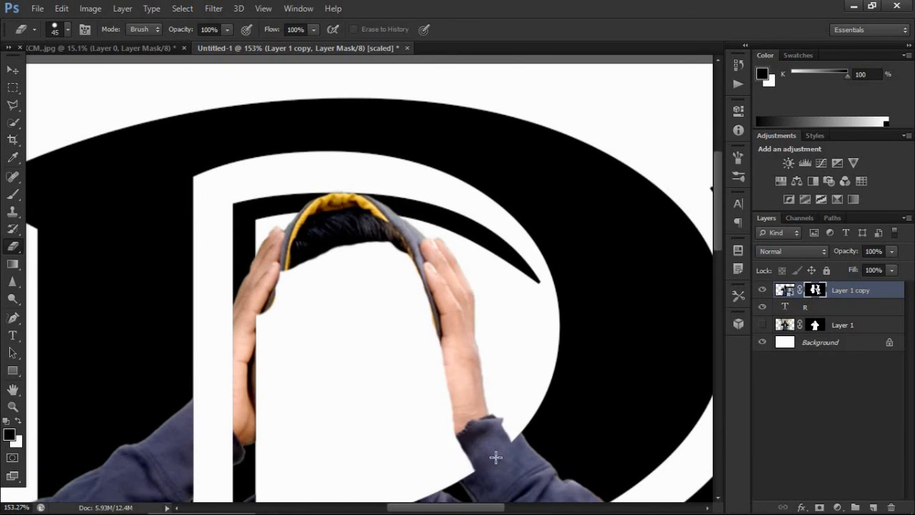
pyautogui.hotkey('ctrl', 'z')
pyautogui.moveTo(367, 236)
pyautogui.mouseDown()
pyautogui.moveTo(314, 239)
pyautogui.moveTo(433, 256)
pyautogui.mouseUp()
# Refine the hand on the left of the hood and extend the right-hand fingers downward on the mask with a 13 px Eraser.
pyautogui.scroll(-5, 541, 283)
pyautogui.moveTo(716, 272)
pyautogui.mouseDown()
pyautogui.moveTo(718, 381)
pyautogui.moveTo(710, 293)
pyautogui.mouseUp()
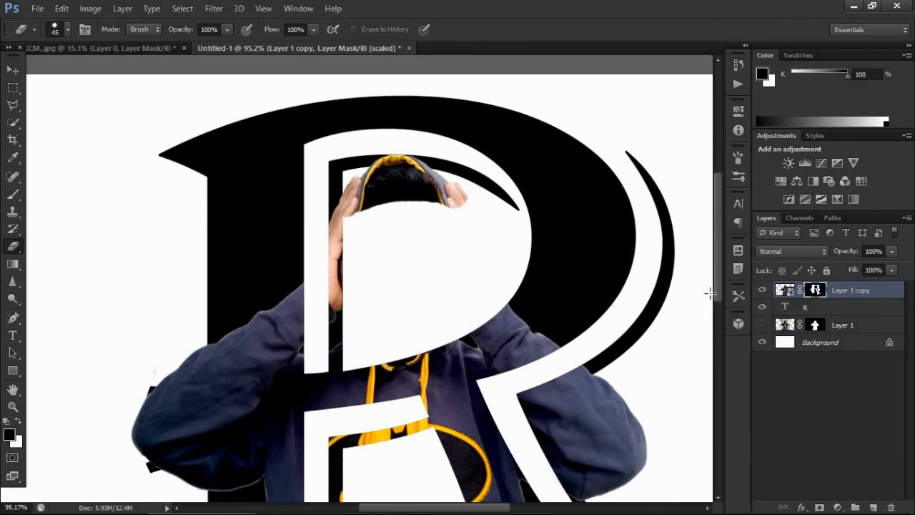
pyautogui.scroll(9, 344, 220)
pyautogui.moveTo(406, 167); pyautogui.dragTo(384, 167)
pyautogui.moveTo(353, 224); pyautogui.dragTo(344, 265)
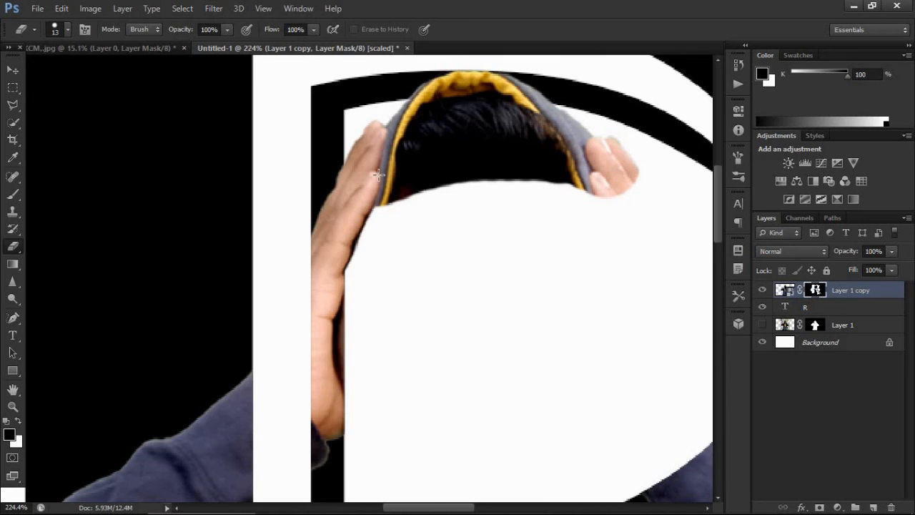
pyautogui.scroll(-2, 434, 190)
pyautogui.scroll(2, 539, 214)
pyautogui.moveTo(623, 183)
pyautogui.mouseDown()
pyautogui.moveTo(624, 214)
pyautogui.moveTo(634, 204)
pyautogui.moveTo(652, 231)
pyautogui.moveTo(654, 316)
pyautogui.mouseUp()
pyautogui.moveTo(634, 223)
pyautogui.mouseDown()
pyautogui.moveTo(602, 201)
pyautogui.moveTo(655, 333)
pyautogui.mouseUp()
# Paint three or four vertical drips hanging from the left half of the hair on Layer 1 copy's mask, using the Eraser at 17 px and 27 px.
pyautogui.scroll(-2, 427, 169)
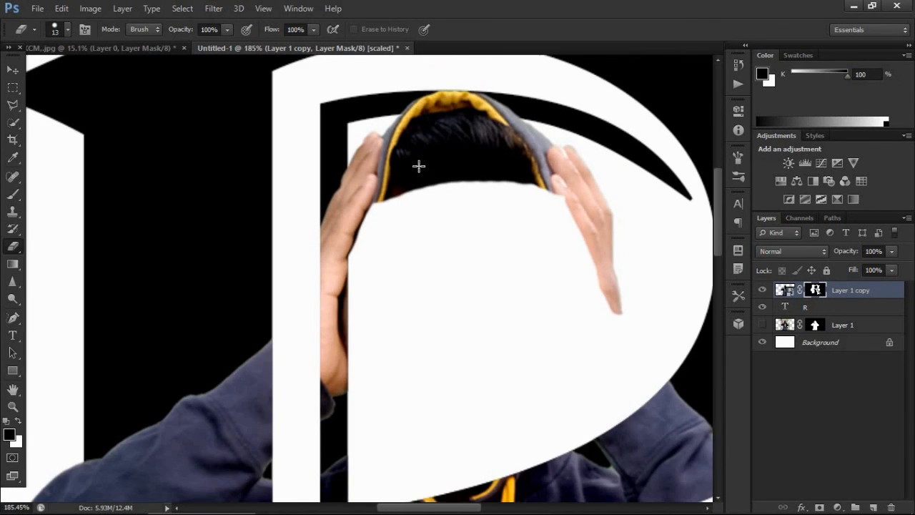
pyautogui.moveTo(428, 164)
pyautogui.mouseDown()
pyautogui.moveTo(414, 274)
pyautogui.moveTo(434, 206)
pyautogui.moveTo(431, 238)
pyautogui.mouseUp()
pyautogui.moveTo(393, 197)
pyautogui.mouseDown()
pyautogui.moveTo(379, 216)
pyautogui.moveTo(374, 200)
pyautogui.moveTo(370, 306)
pyautogui.mouseUp()
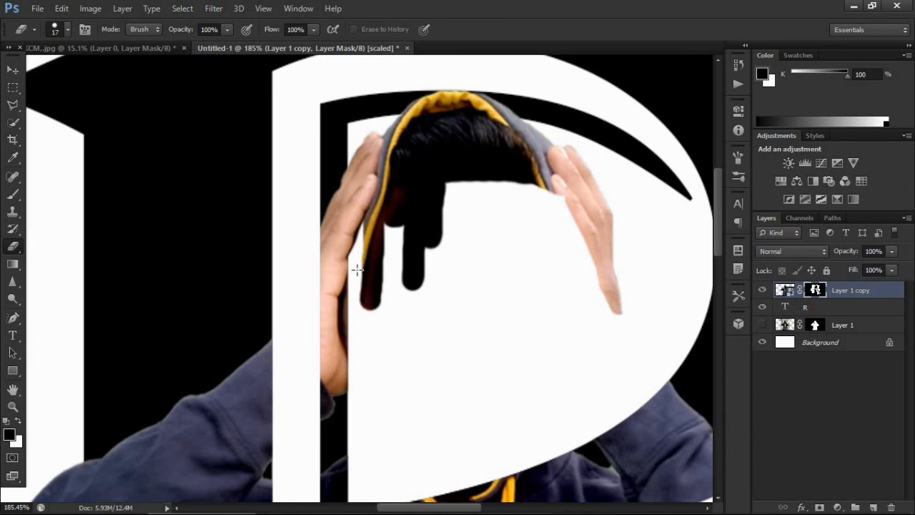
pyautogui.press(']')
pyautogui.moveTo(463, 180)
pyautogui.mouseDown()
pyautogui.moveTo(449, 201)
pyautogui.moveTo(454, 306)
pyautogui.mouseUp()
# Add a short 15 px drip and a longer, thicker 25 px drip below the right half of the hair on the mask.
pyautogui.keyDown('alt'); pyautogui.rightClick(484, 170); pyautogui.keyUp('alt')
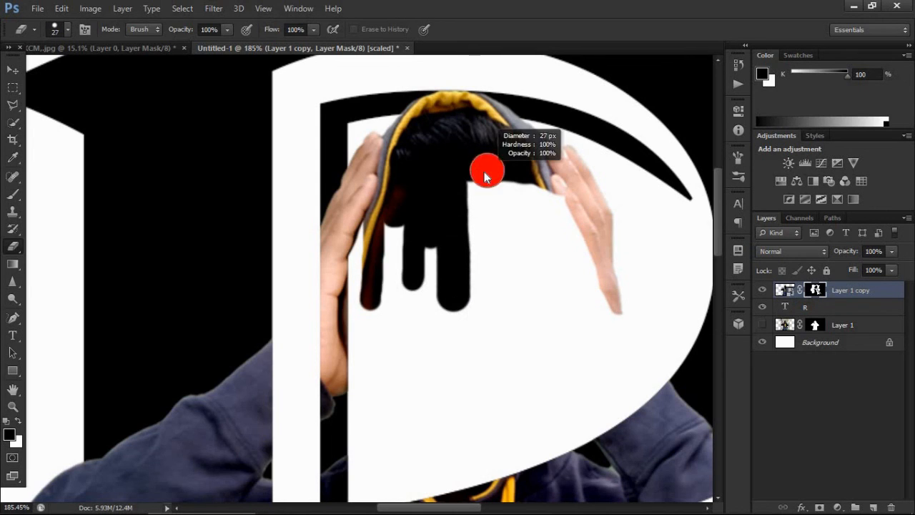
pyautogui.moveTo(479, 180); pyautogui.dragTo(479, 239)
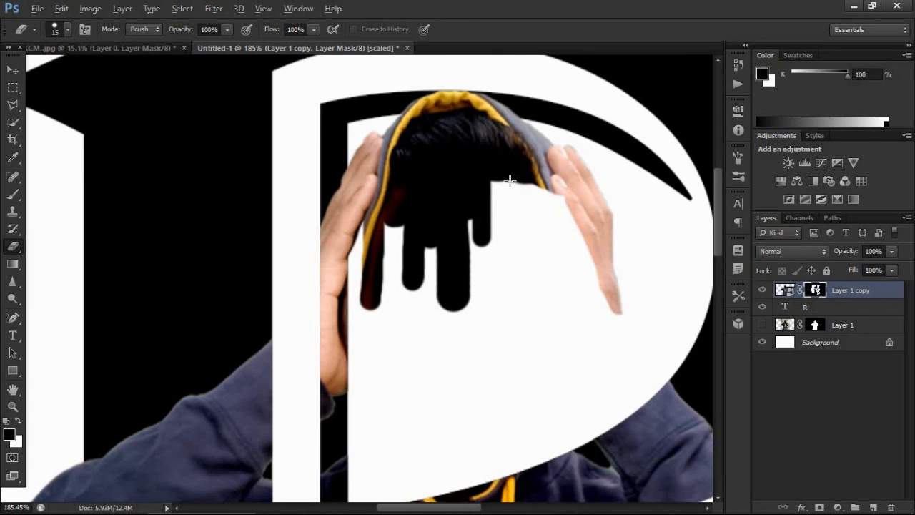
pyautogui.keyDown('alt'); pyautogui.rightClick(504, 177); pyautogui.keyUp('alt')
pyautogui.moveTo(502, 178); pyautogui.dragTo(507, 277)
# Reveal both side edges of the hood, the whole right-hand hand and cuff, and the left-hand wrist on the mask with the 25 px Eraser.
pyautogui.moveTo(547, 192)
pyautogui.mouseDown()
pyautogui.moveTo(561, 320)
pyautogui.moveTo(558, 207)
pyautogui.mouseUp()
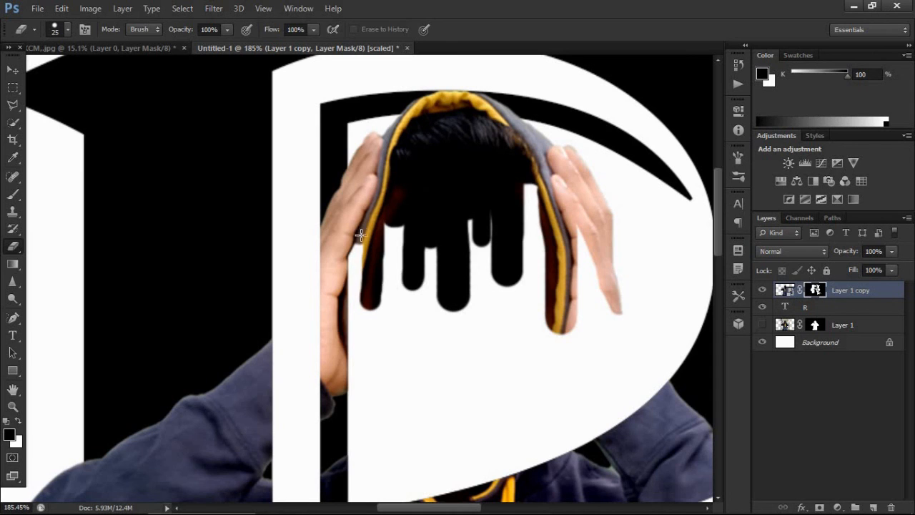
pyautogui.moveTo(361, 235); pyautogui.dragTo(350, 316)
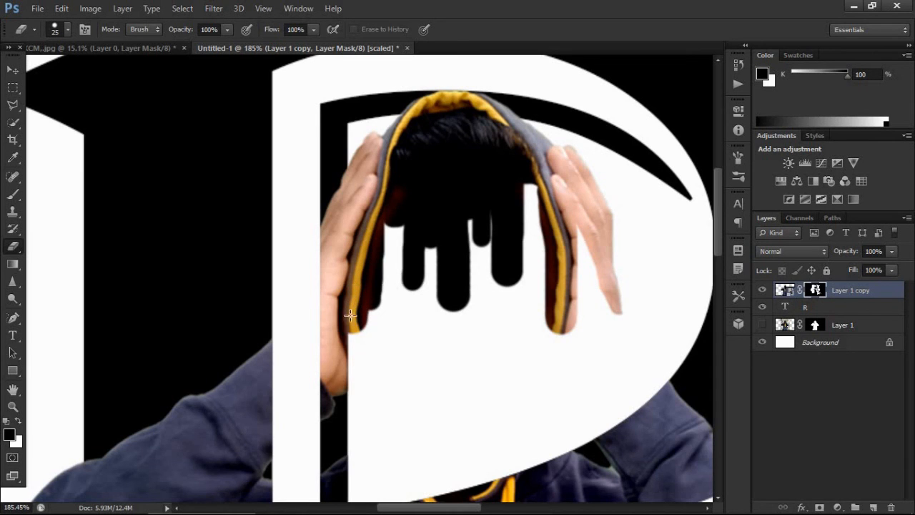
pyautogui.scroll(-3, 476, 317)
pyautogui.scroll(3, 541, 302)
pyautogui.moveTo(570, 243)
pyautogui.mouseDown()
pyautogui.moveTo(583, 309)
pyautogui.moveTo(629, 391)
pyautogui.moveTo(599, 404)
pyautogui.moveTo(590, 433)
pyautogui.moveTo(576, 434)
pyautogui.moveTo(547, 354)
pyautogui.moveTo(556, 404)
pyautogui.moveTo(576, 428)
pyautogui.mouseUp()
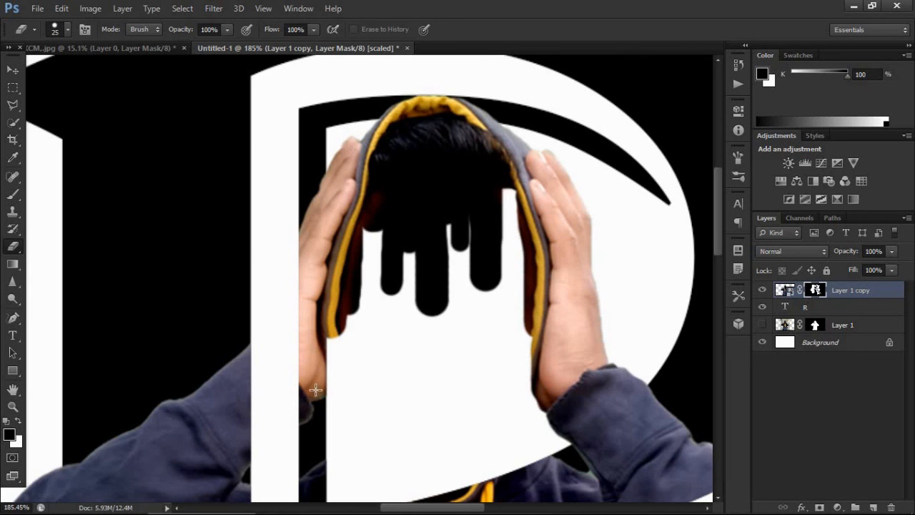
pyautogui.moveTo(315, 390)
pyautogui.mouseDown()
pyautogui.moveTo(329, 361)
pyautogui.moveTo(313, 342)
pyautogui.mouseUp()
# Add thinner drips below the central, left and right drips on the mask, using the Eraser at 10 px and 5 px.
pyautogui.scroll(-2, 502, 390)
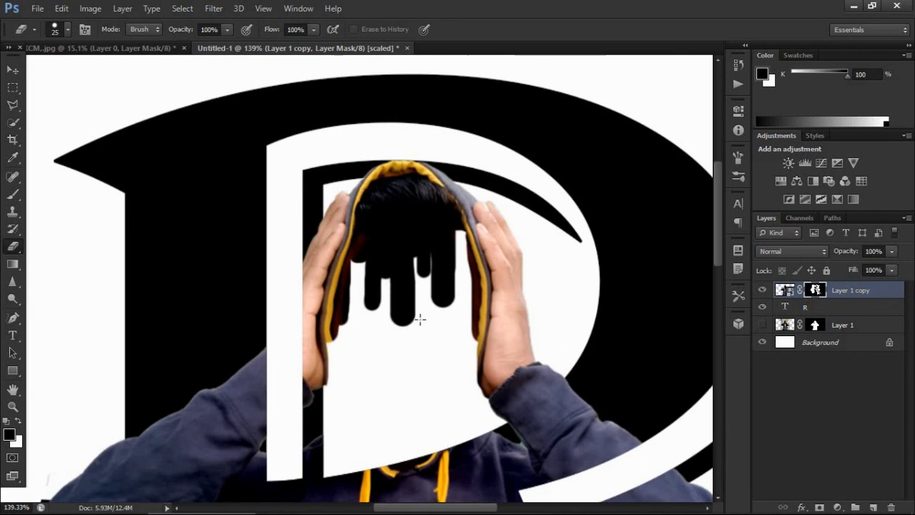
pyautogui.scroll(2, 384, 326)
pyautogui.moveTo(400, 323); pyautogui.dragTo(393, 333)
pyautogui.moveTo(398, 316); pyautogui.dragTo(399, 349)
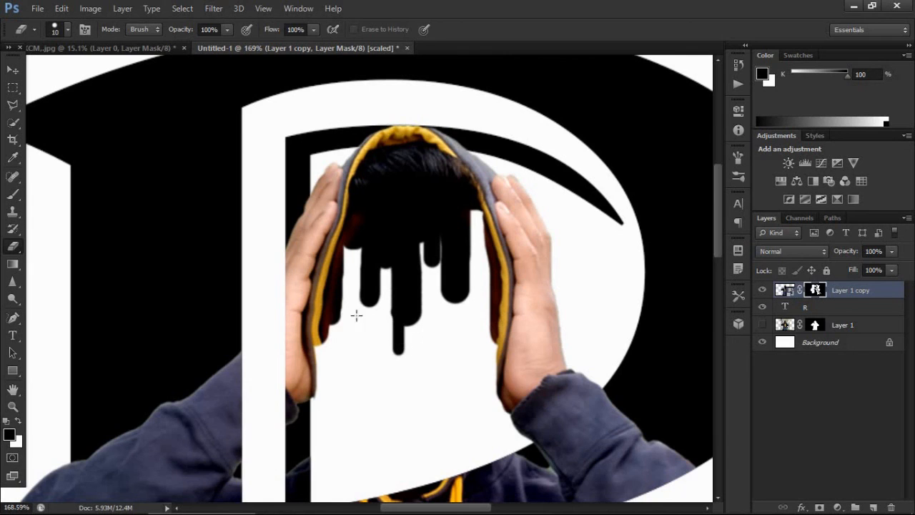
pyautogui.moveTo(368, 298); pyautogui.dragTo(364, 298)
pyautogui.moveTo(350, 253); pyautogui.dragTo(354, 250)
pyautogui.scroll(2, 454, 299)
pyautogui.moveTo(470, 277); pyautogui.dragTo(472, 301)
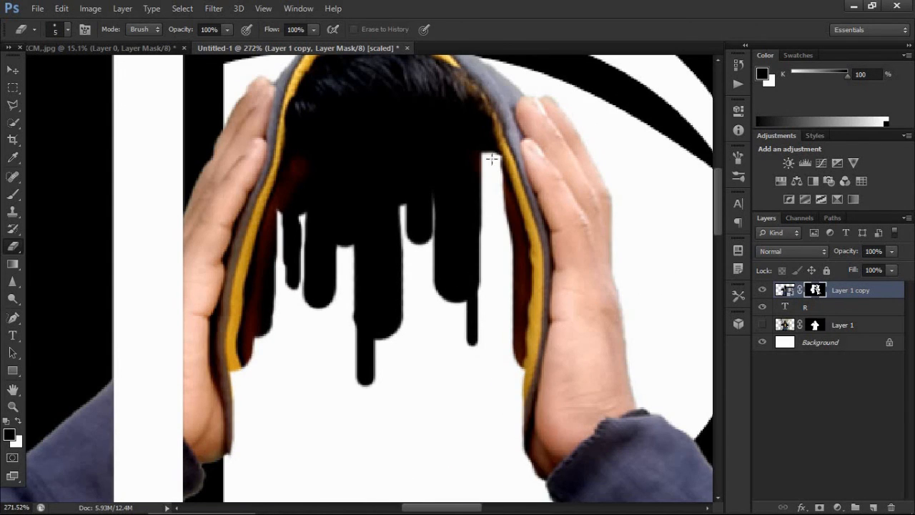
# Fill the white gap beside the right-hand hood lining on the mask and bring a long rounded drip down from it.
pyautogui.moveTo(487, 201); pyautogui.dragTo(490, 200)
pyautogui.moveTo(486, 153); pyautogui.dragTo(487, 244)
pyautogui.moveTo(504, 169); pyautogui.dragTo(490, 359)
# Lengthen the short drip right of centre and add narrow drips beside and below the central one, with the Eraser at 5 px and 4 px.
pyautogui.moveTo(425, 288); pyautogui.dragTo(416, 288)
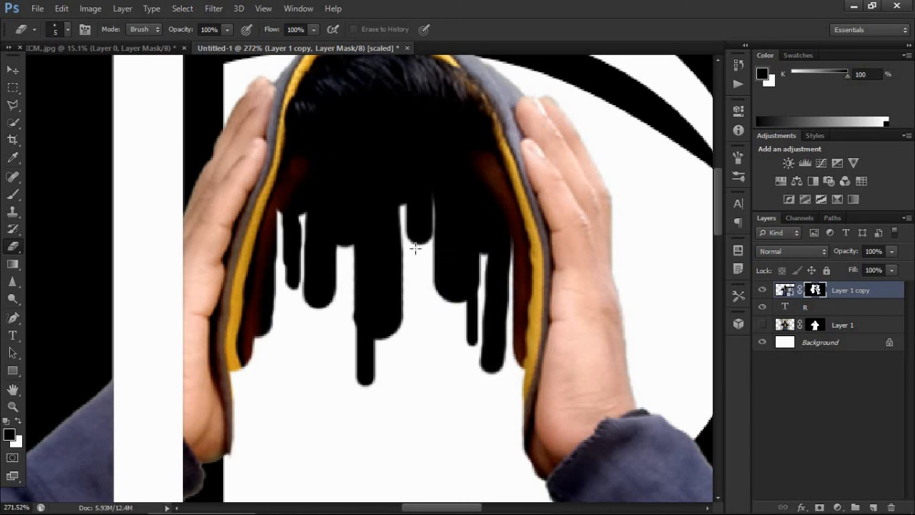
pyautogui.moveTo(415, 248)
pyautogui.mouseDown()
pyautogui.moveTo(412, 226)
pyautogui.moveTo(420, 298)
pyautogui.moveTo(416, 247)
pyautogui.mouseUp()
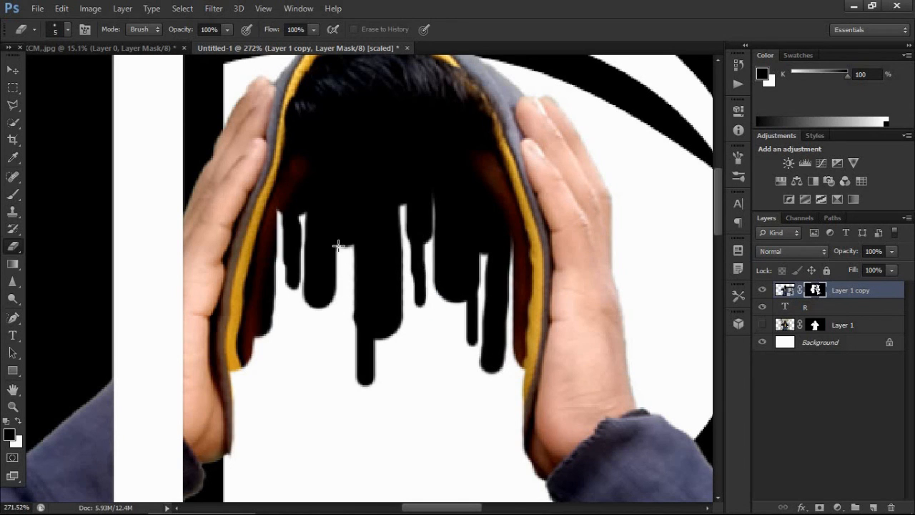
pyautogui.moveTo(347, 252); pyautogui.dragTo(342, 340)
pyautogui.moveTo(390, 382)
pyautogui.mouseDown()
pyautogui.moveTo(372, 396)
pyautogui.moveTo(364, 436)
pyautogui.mouseUp()
pyautogui.scroll(2, 380, 388)
pyautogui.scroll(1, 379, 388)
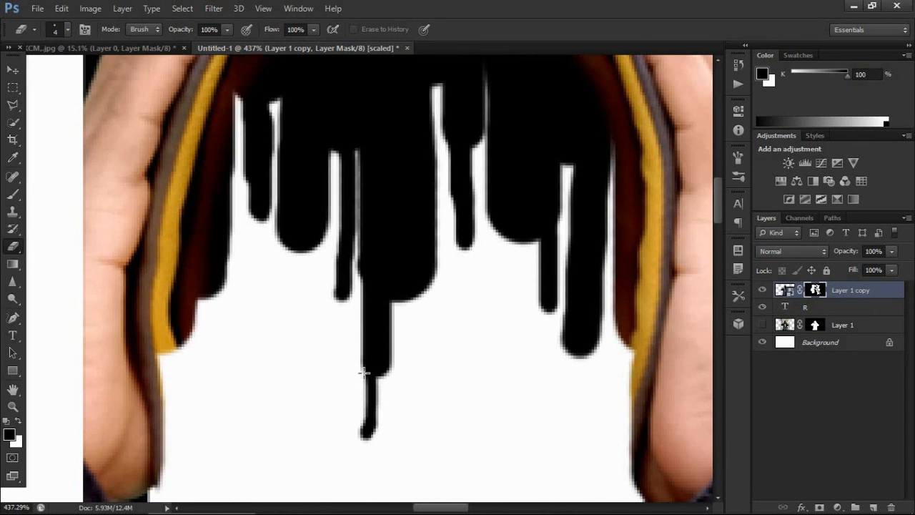
# Extend the narrow drip left of centre, and give two drips on the right curved hairline tails with a 1 px Eraser.
pyautogui.moveTo(341, 300); pyautogui.dragTo(330, 359)
pyautogui.moveTo(529, 313); pyautogui.dragTo(521, 331)
pyautogui.moveTo(543, 245); pyautogui.dragTo(543, 335)
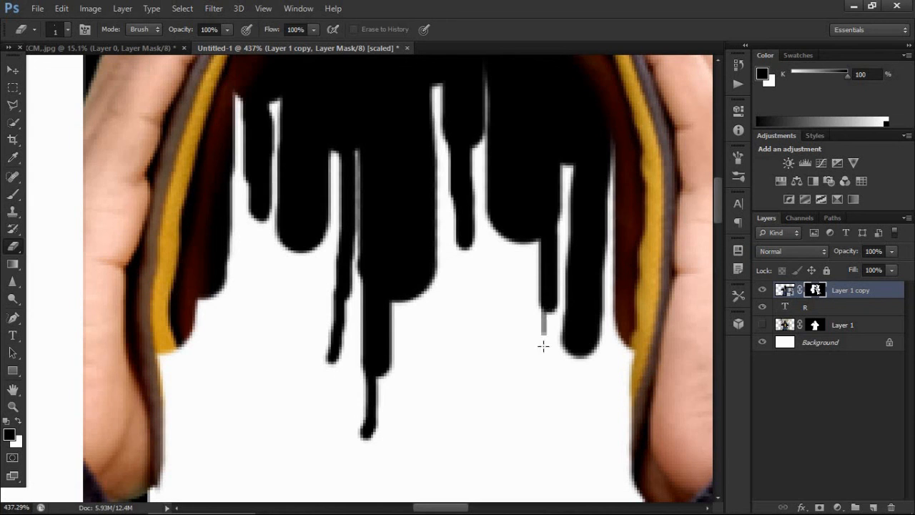
pyautogui.moveTo(464, 243); pyautogui.dragTo(455, 308)
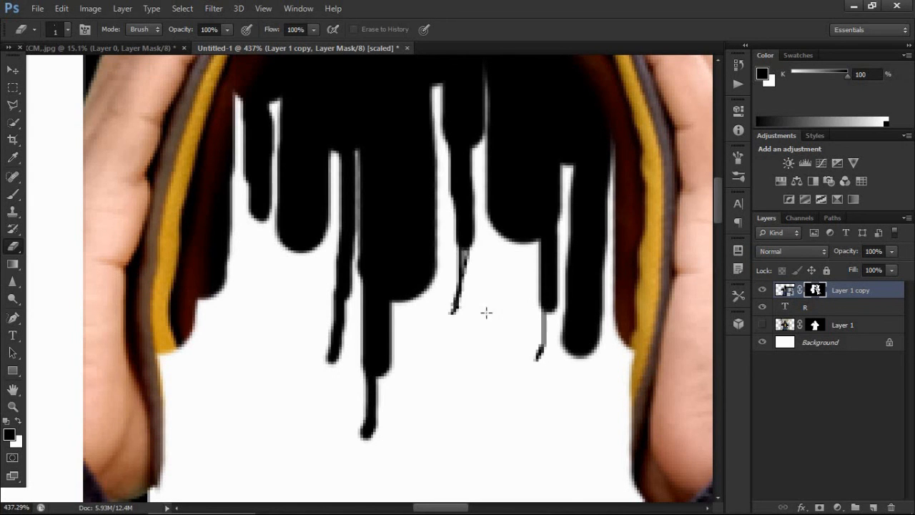
# Extend the two leftmost black drips downward on the mask, using a 4 px Eraser for the thicker and 2 px for the thinner.
pyautogui.scroll(-4, 486, 313)
pyautogui.scroll(4, 366, 291)
pyautogui.keyDown('alt'); pyautogui.rightClick(403, 263); pyautogui.keyUp('alt')
pyautogui.moveTo(398, 266)
pyautogui.mouseDown()
pyautogui.moveTo(393, 365)
pyautogui.moveTo(401, 274)
pyautogui.mouseUp()
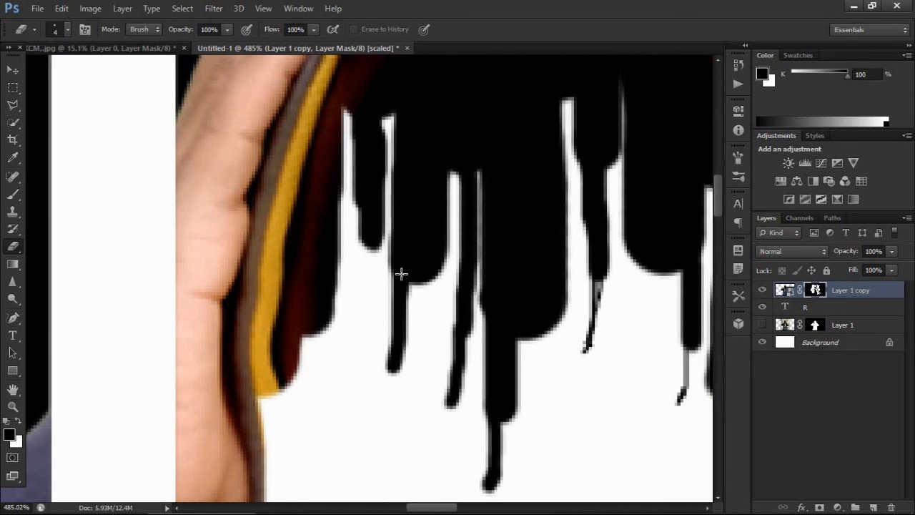
pyautogui.keyDown('alt'); pyautogui.rightClick(364, 241); pyautogui.keyUp('alt')
pyautogui.moveTo(365, 243); pyautogui.dragTo(365, 319)
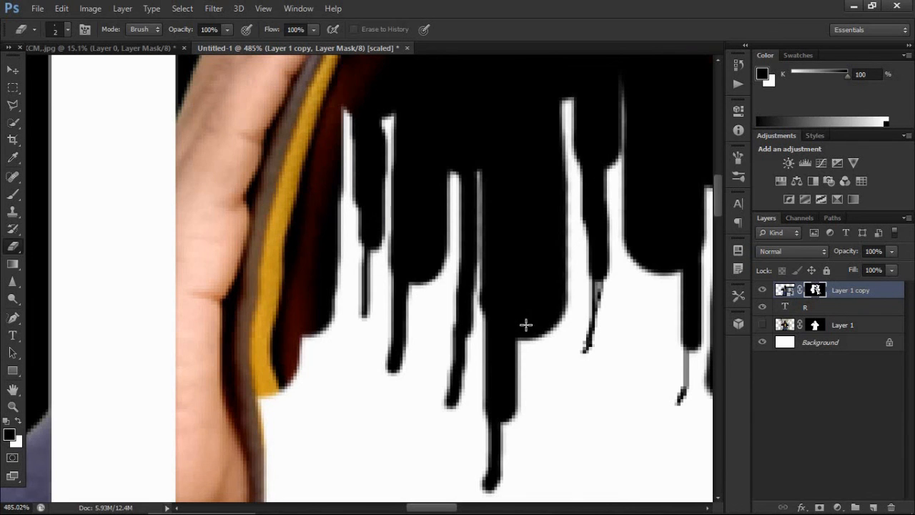
# Reveal a long strip of dark lining beside the left-hand hood edge with a 14 px Eraser and end it in a thinner drip.
pyautogui.scroll(-6, 571, 358)
pyautogui.scroll(4, 608, 227)
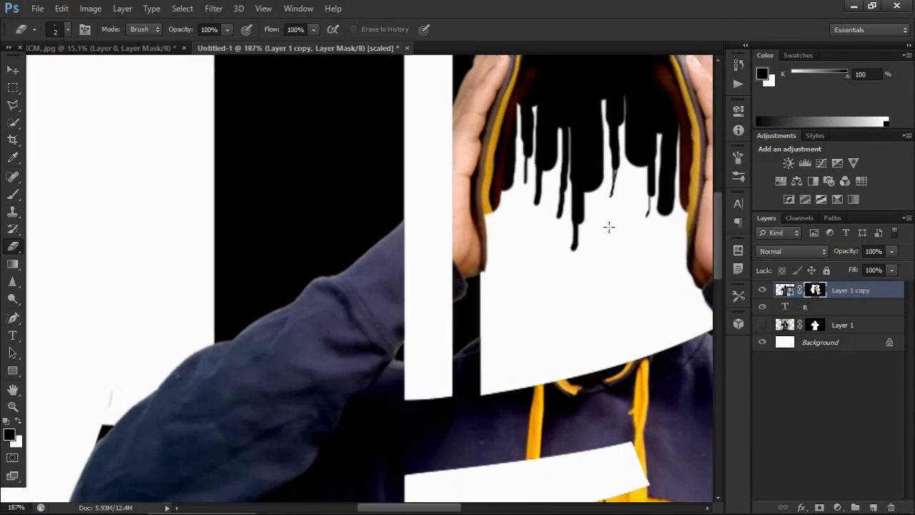
pyautogui.scroll(4, 608, 227)
pyautogui.keyDown('alt'); pyautogui.rightClick(511, 292); pyautogui.keyUp('alt')
pyautogui.moveTo(394, 90); pyautogui.dragTo(387, 305)
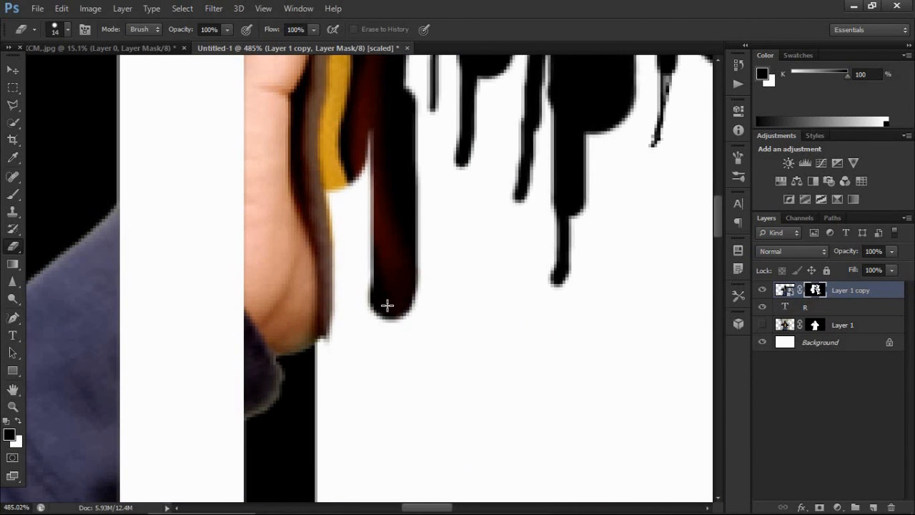
pyautogui.scroll(-4, 500, 178)
pyautogui.moveTo(484, 98)
pyautogui.mouseDown()
pyautogui.moveTo(478, 284)
pyautogui.moveTo(491, 329)
pyautogui.mouseUp()
# Try to lengthen the thick drip left of centre with a 15 px Eraser stroke on the mask.
pyautogui.keyDown('alt'); pyautogui.rightClick(474, 278); pyautogui.keyUp('alt')
pyautogui.keyDown('alt'); pyautogui.rightClick(531, 145); pyautogui.keyUp('alt')
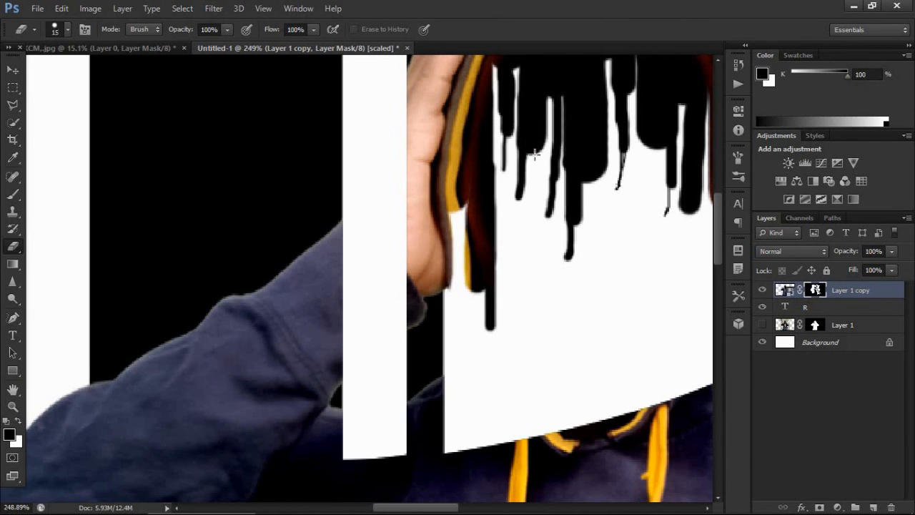
pyautogui.moveTo(534, 148)
pyautogui.mouseDown()
pyautogui.moveTo(524, 230)
pyautogui.moveTo(529, 149)
pyautogui.mouseUp()
pyautogui.scroll(-4, 523, 256)
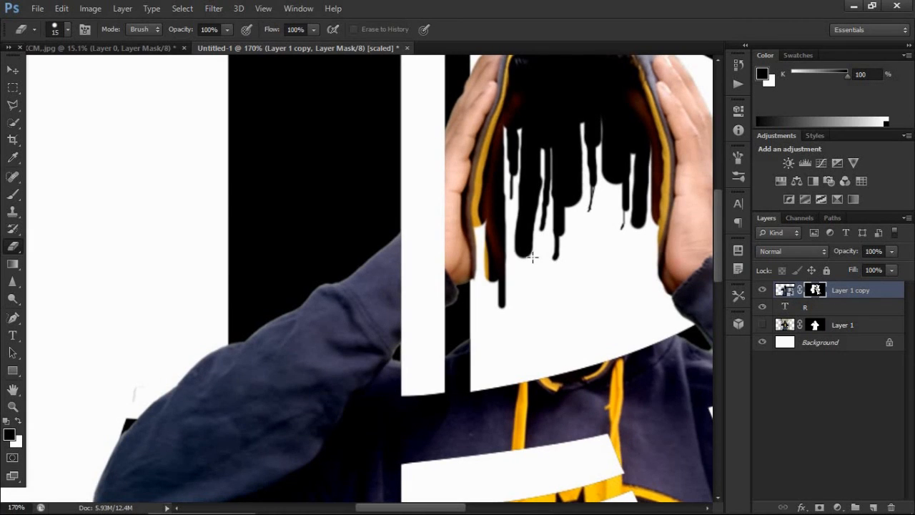
pyautogui.scroll(3, 536, 179)
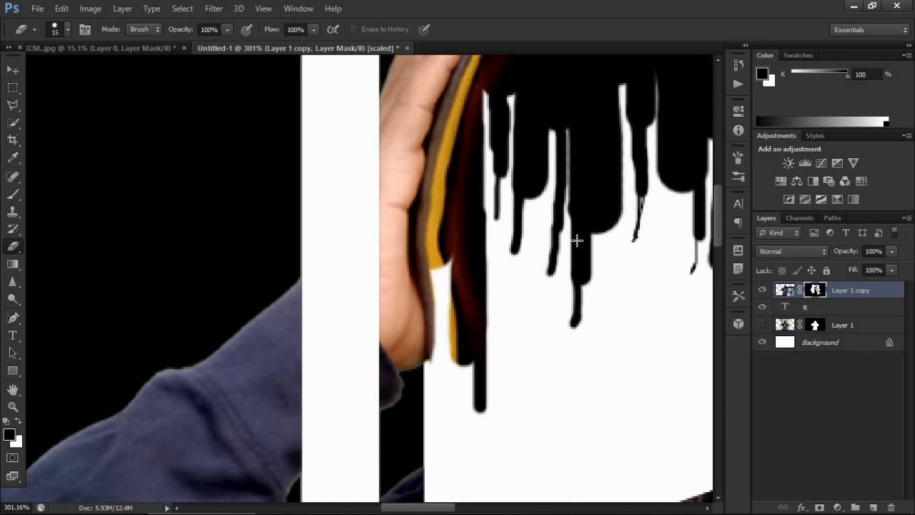
# Thicken and lengthen the wide drip left of centre with a narrow tip, and thicken the slim drip next to it.
pyautogui.scroll(1, 530, 271)
pyautogui.rightClick(522, 302)
pyautogui.moveTo(529, 180); pyautogui.dragTo(523, 192)
pyautogui.moveTo(524, 194)
pyautogui.mouseDown()
pyautogui.moveTo(525, 306)
pyautogui.moveTo(499, 321)
pyautogui.moveTo(531, 331)
pyautogui.moveTo(530, 342)
pyautogui.mouseUp()
pyautogui.moveTo(559, 227); pyautogui.dragTo(560, 283)
# Thicken the lower part of the drip right of centre on the mask and finish it with a 3 px tail.
pyautogui.scroll(-5, 636, 277)
pyautogui.scroll(11, 640, 235)
pyautogui.moveTo(645, 242); pyautogui.dragTo(629, 358)
pyautogui.keyDown('alt'); pyautogui.rightClick(632, 307); pyautogui.keyUp('alt')
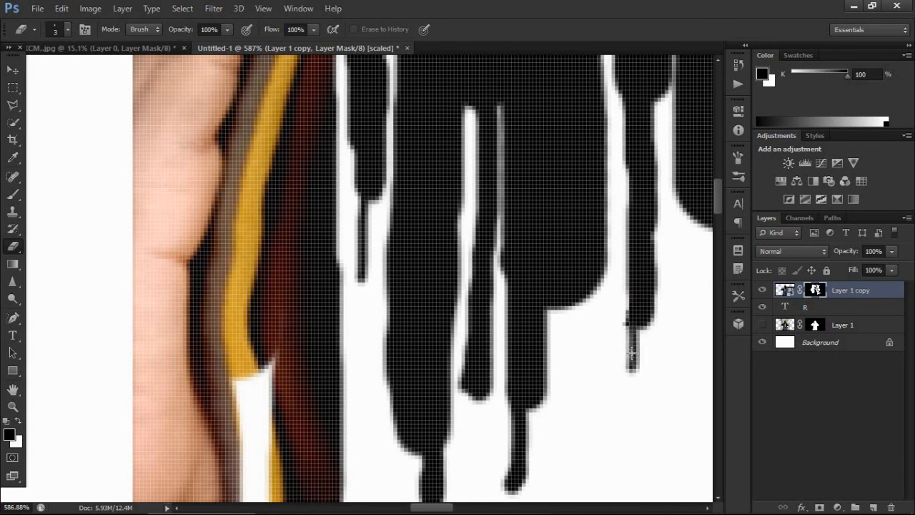
# Add another drip under the right side of the wide central drip on the mask, tapering into a 2 px tail.
pyautogui.scroll(-3, 629, 357)
pyautogui.keyDown('alt'); pyautogui.rightClick(559, 288); pyautogui.keyUp('alt')
pyautogui.moveTo(573, 292); pyautogui.dragTo(568, 359)
pyautogui.keyDown('alt'); pyautogui.rightClick(568, 355); pyautogui.keyUp('alt')
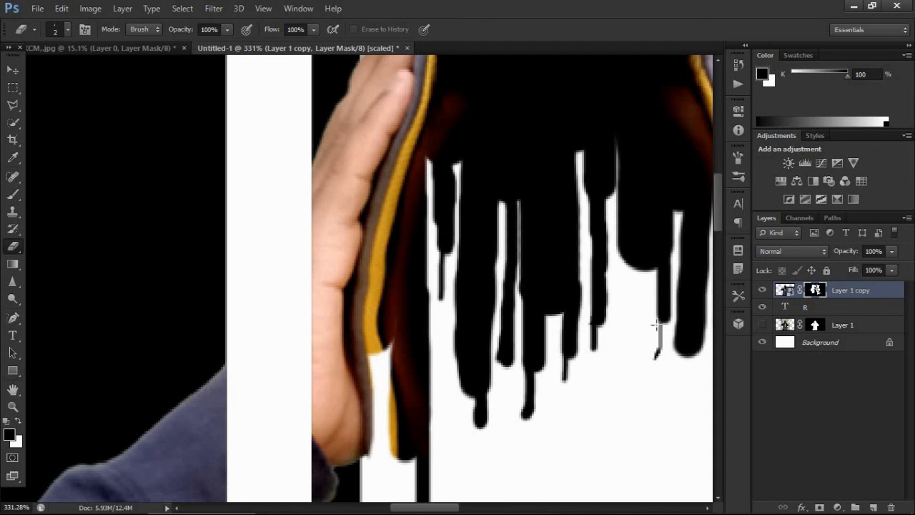
# Thicken the hairline tail at the right and extend the rightmost black drip with a 5 px Eraser on the mask.
pyautogui.keyDown('alt'); pyautogui.rightClick(678, 347); pyautogui.keyUp('alt')
pyautogui.moveTo(679, 346); pyautogui.dragTo(684, 377)
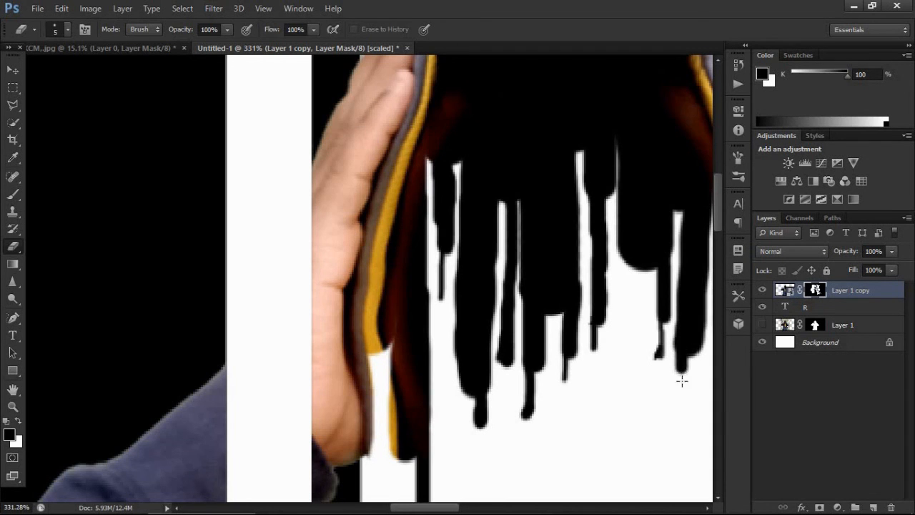
pyautogui.scroll(-3, 608, 326)
pyautogui.scroll(-5, 671, 414)
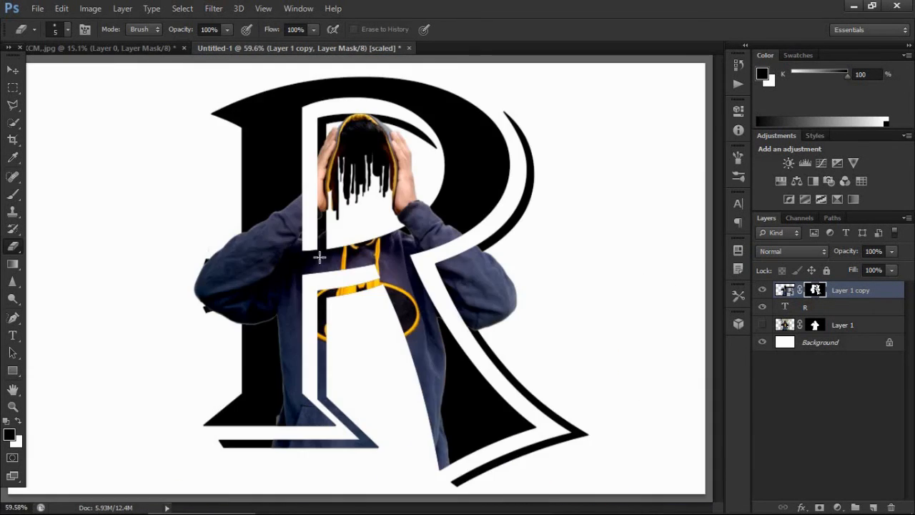
# Restore the left-hand hand, cuff and sleeve over the letter's white gap and extend the hood edge below it, using a 15 px Eraser.
pyautogui.scroll(5, 306, 204)
pyautogui.moveTo(302, 200)
pyautogui.mouseDown()
pyautogui.moveTo(317, 169)
pyautogui.moveTo(300, 186)
pyautogui.moveTo(339, 167)
pyautogui.moveTo(328, 250)
pyautogui.moveTo(306, 242)
pyautogui.moveTo(292, 222)
pyautogui.mouseUp()
pyautogui.keyDown('alt'); pyautogui.rightClick(302, 199); pyautogui.keyUp('alt')
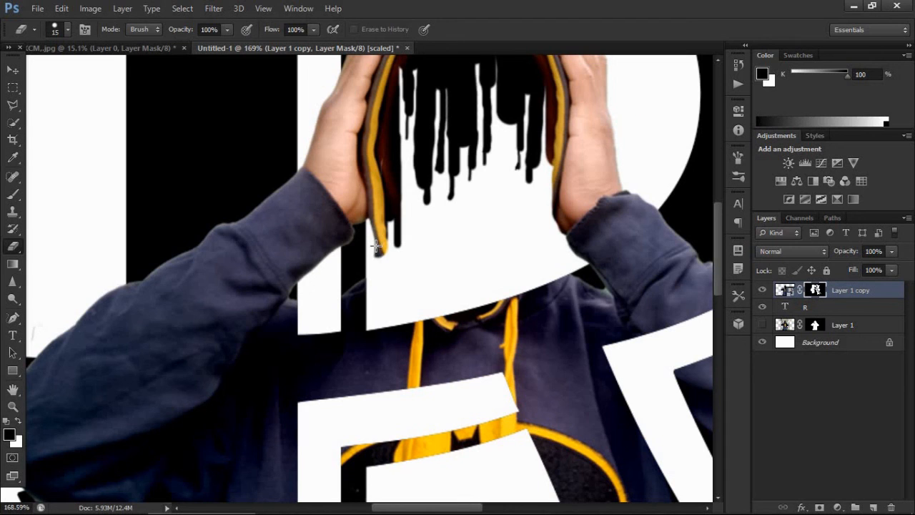
pyautogui.scroll(-3, 543, 309)
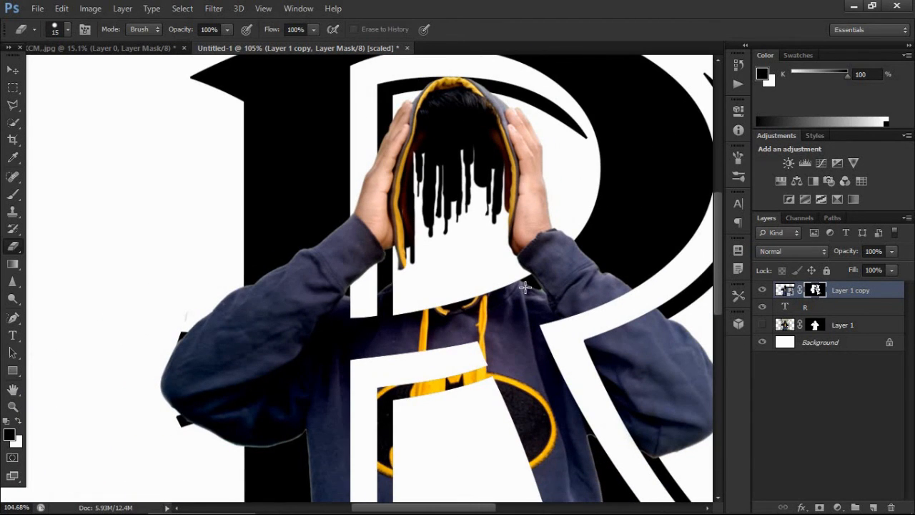
pyautogui.scroll(-4, 471, 325)
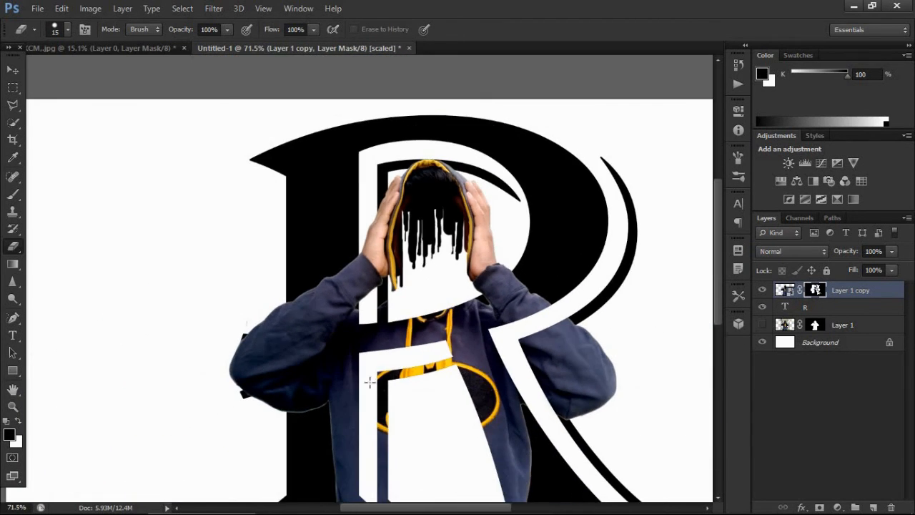
# Reveal the lower part of the bat emblem inside the R on the mask with the Eraser at 50 px.
pyautogui.scroll(3, 344, 307)
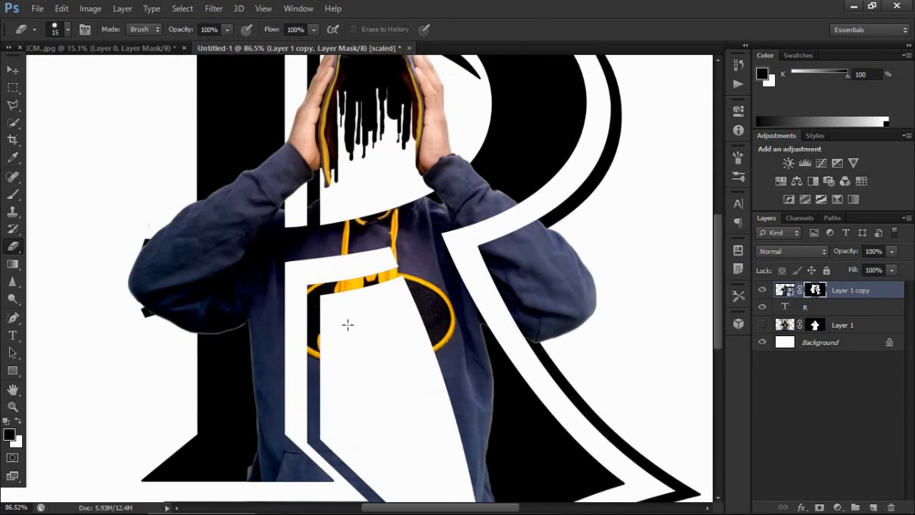
pyautogui.rightClick(341, 321)
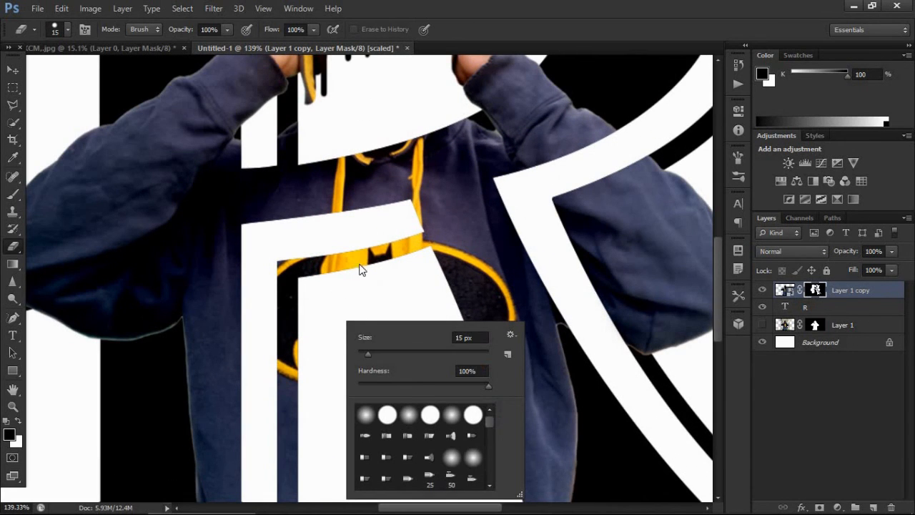
pyautogui.moveTo(357, 265); pyautogui.dragTo(376, 266)
pyautogui.moveTo(299, 279)
pyautogui.mouseDown()
pyautogui.moveTo(355, 275)
pyautogui.moveTo(339, 303)
pyautogui.moveTo(327, 296)
pyautogui.moveTo(345, 283)
pyautogui.moveTo(311, 286)
pyautogui.moveTo(311, 317)
pyautogui.moveTo(420, 256)
pyautogui.moveTo(417, 264)
pyautogui.moveTo(437, 264)
pyautogui.moveTo(360, 288)
pyautogui.moveTo(425, 270)
pyautogui.moveTo(398, 284)
pyautogui.moveTo(305, 297)
pyautogui.moveTo(309, 312)
pyautogui.moveTo(429, 311)
pyautogui.mouseUp()
pyautogui.hotkey('ctrl', 'z')
pyautogui.hotkey('ctrl', 'z')
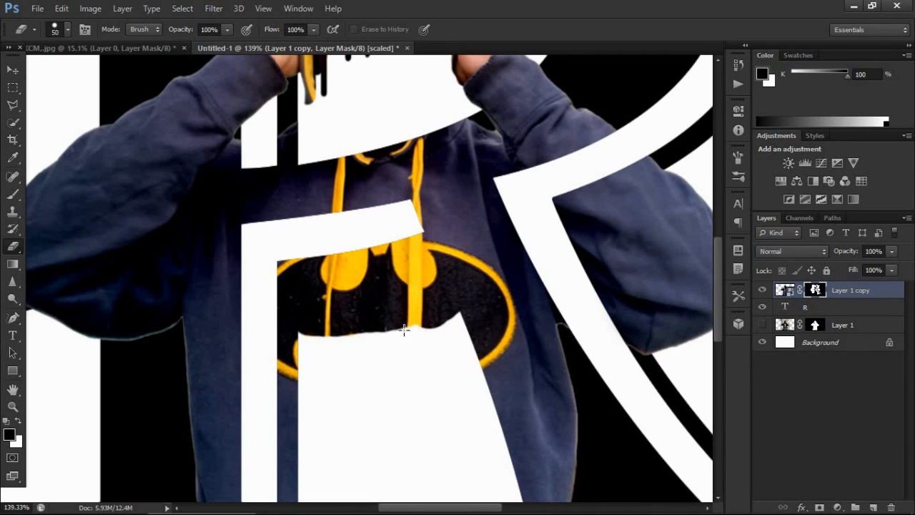
pyautogui.moveTo(315, 331)
pyautogui.mouseDown()
pyautogui.moveTo(338, 342)
pyautogui.moveTo(406, 334)
pyautogui.moveTo(441, 315)
pyautogui.moveTo(460, 344)
pyautogui.moveTo(475, 345)
pyautogui.moveTo(459, 358)
pyautogui.moveTo(333, 363)
pyautogui.moveTo(313, 347)
pyautogui.moveTo(313, 369)
pyautogui.moveTo(401, 373)
pyautogui.moveTo(470, 357)
pyautogui.mouseUp()
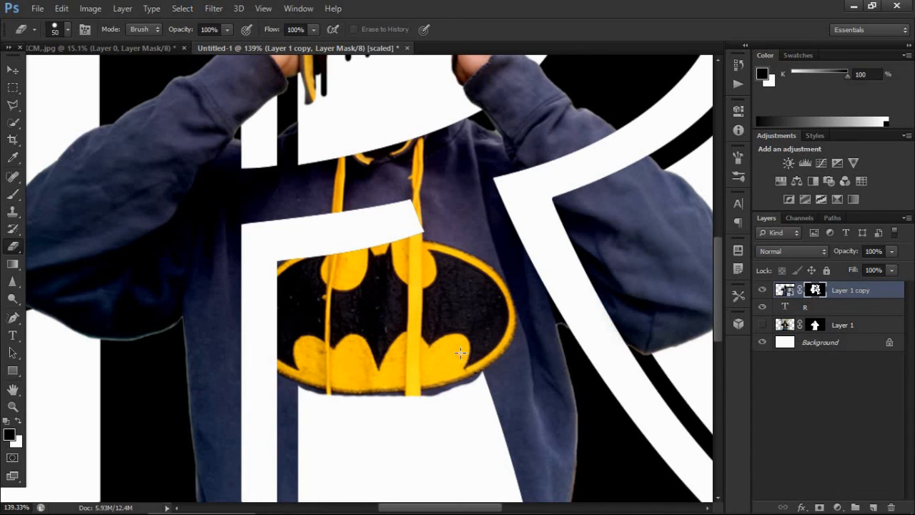
# Reveal two hoodie drips beneath the bat emblem, at its right end and under the thick drawstring, with a 20 px Eraser on the mask.
pyautogui.keyDown('alt'); pyautogui.moveTo(405, 352); pyautogui.dragTo(368, 366); pyautogui.keyUp('alt')
pyautogui.scroll(-2, 438, 381)
pyautogui.scroll(-3, 592, 342)
pyautogui.moveTo(466, 236); pyautogui.dragTo(476, 308)
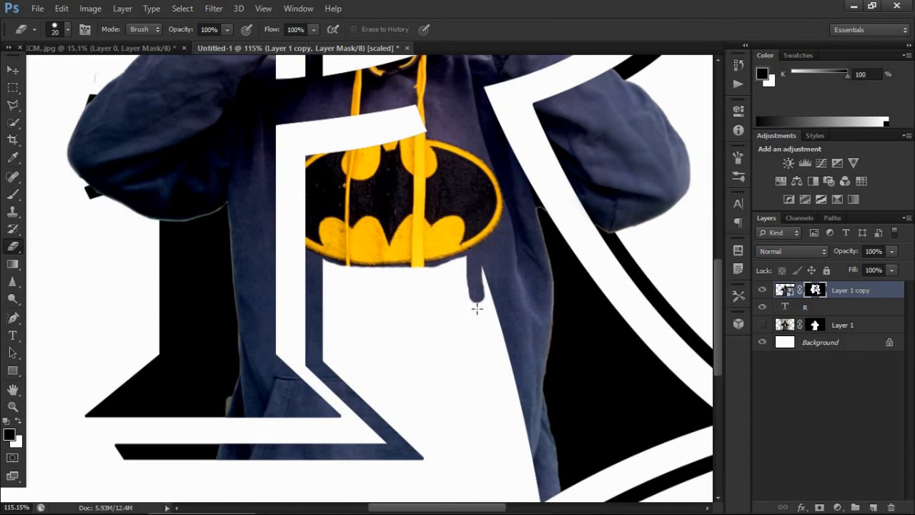
pyautogui.moveTo(423, 256); pyautogui.dragTo(421, 335)
# Add rounded drips on both sides of the thick drawstring below the emblem on the mask with a 22 px Eraser.
pyautogui.moveTo(378, 236)
pyautogui.keyDown('alt'); pyautogui.mouseDown()
pyautogui.moveTo(375, 315)
pyautogui.moveTo(377, 267)
pyautogui.moveTo(362, 236)
pyautogui.mouseUp(); pyautogui.keyUp('alt')
pyautogui.rightClick(398, 240)
pyautogui.moveTo(390, 295); pyautogui.dragTo(391, 275)
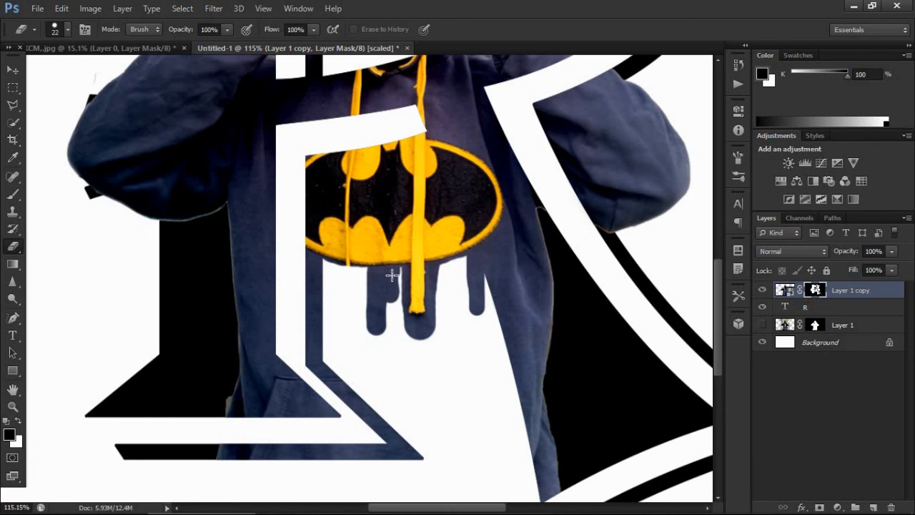
pyautogui.keyDown('alt'); pyautogui.scroll(3, 453, 273); pyautogui.keyUp('alt')
pyautogui.moveTo(432, 316)
pyautogui.mouseDown()
pyautogui.moveTo(451, 255)
pyautogui.moveTo(438, 264)
pyautogui.moveTo(449, 330)
pyautogui.moveTo(438, 320)
pyautogui.moveTo(474, 280)
pyautogui.moveTo(481, 235)
pyautogui.mouseUp()
pyautogui.keyDown('alt'); pyautogui.scroll(-1, 248, 306); pyautogui.keyUp('alt')
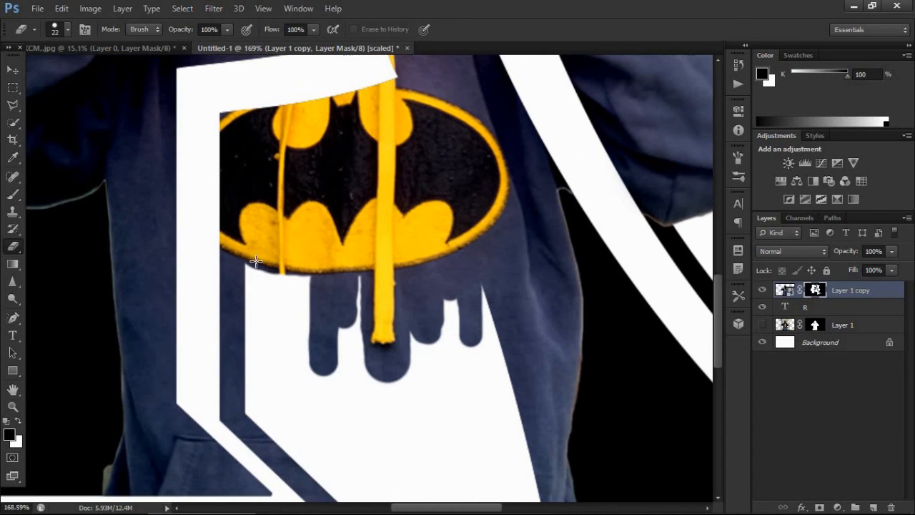
# Reveal drips below the emblem's left part and around the thin drawstring's end on the mask, finishing with a 20 px Eraser.
pyautogui.keyDown('alt'); pyautogui.rightClick(255, 262); pyautogui.keyUp('alt')
pyautogui.moveTo(259, 266); pyautogui.dragTo(261, 317)
pyautogui.keyDown('alt'); pyautogui.rightClick(286, 270); pyautogui.keyUp('alt')
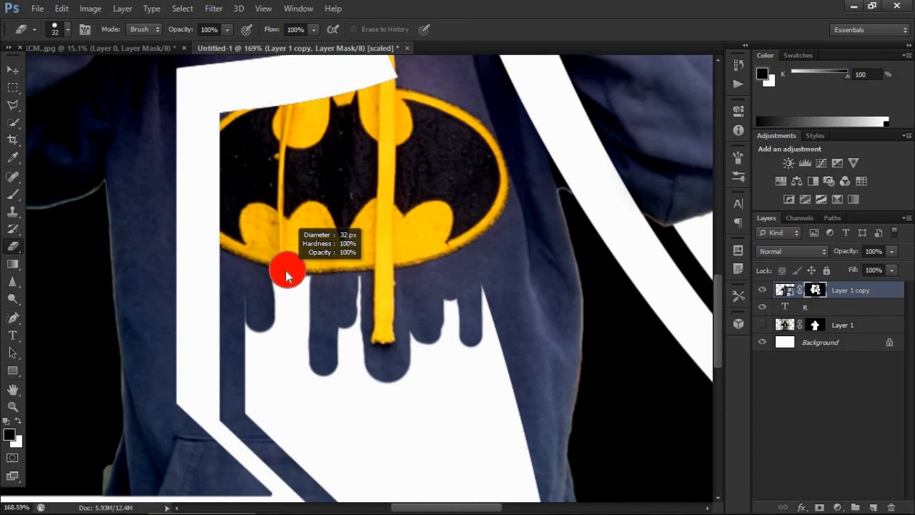
pyautogui.moveTo(282, 268); pyautogui.dragTo(286, 314)
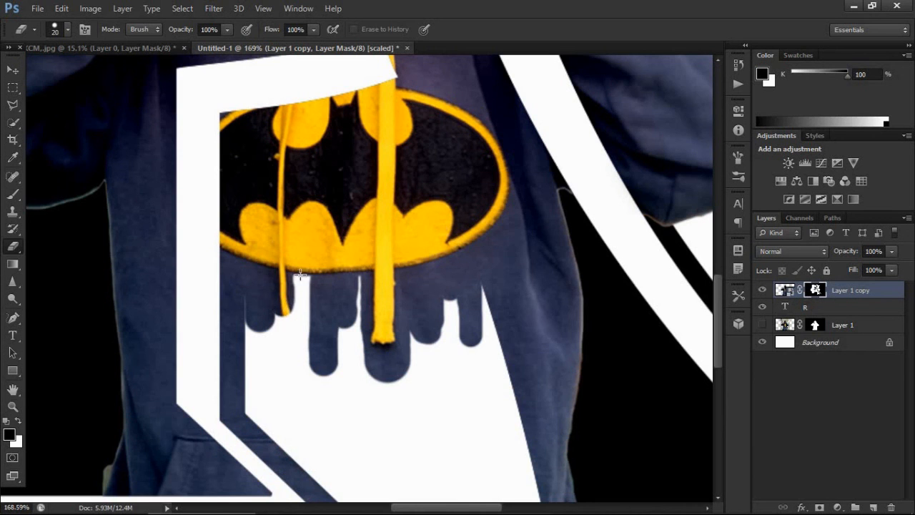
pyautogui.moveTo(300, 275)
pyautogui.mouseDown()
pyautogui.moveTo(293, 382)
pyautogui.moveTo(278, 343)
pyautogui.mouseUp()
# Extend the far-left and central drips with 13 px tails and the drip between the drawstrings with a 9 px tail on the mask.
pyautogui.keyDown('alt'); pyautogui.scroll(1, 628, 370); pyautogui.keyUp('alt')
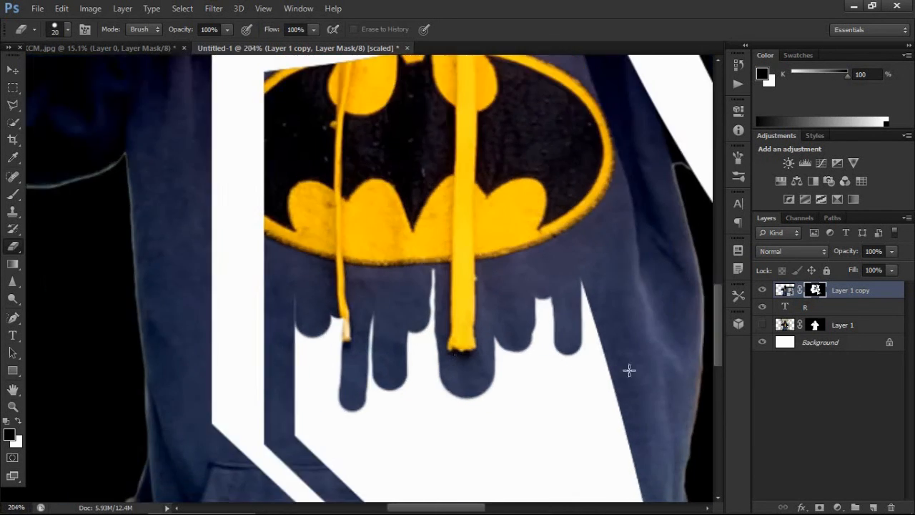
pyautogui.keyDown('alt'); pyautogui.scroll(-3, 518, 334); pyautogui.keyUp('alt')
pyautogui.keyDown('alt'); pyautogui.scroll(1, 429, 336); pyautogui.keyUp('alt')
pyautogui.keyDown('alt'); pyautogui.rightClick(431, 312); pyautogui.keyUp('alt')
pyautogui.keyDown('alt'); pyautogui.scroll(6, 332, 333); pyautogui.keyUp('alt')
pyautogui.moveTo(347, 309); pyautogui.dragTo(351, 381)
pyautogui.moveTo(551, 400)
pyautogui.mouseDown()
pyautogui.moveTo(558, 425)
pyautogui.moveTo(551, 335)
pyautogui.moveTo(550, 432)
pyautogui.mouseUp()
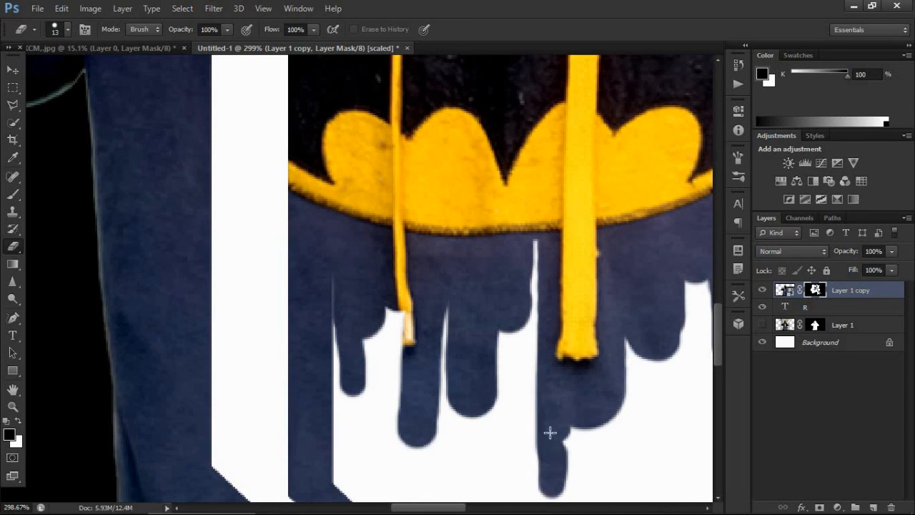
pyautogui.keyDown('alt'); pyautogui.rightClick(474, 382); pyautogui.keyUp('alt')
pyautogui.moveTo(484, 384); pyautogui.dragTo(488, 475)
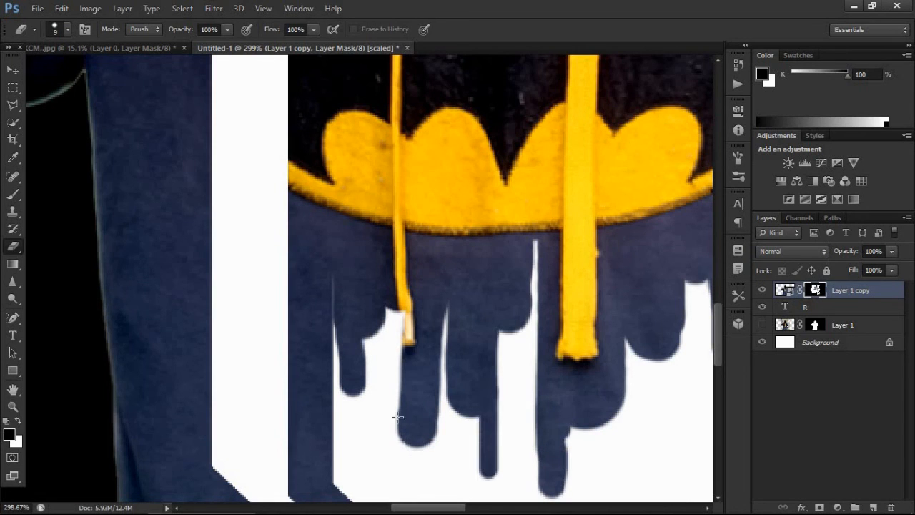
# Add thin tails under the thin drawstring's drip and the short drips beside the thick drawstring with a 5 px Eraser on the mask.
pyautogui.keyDown('alt'); pyautogui.rightClick(417, 392); pyautogui.keyUp('alt')
pyautogui.keyDown('alt'); pyautogui.scroll(-3, 572, 393); pyautogui.keyUp('alt')
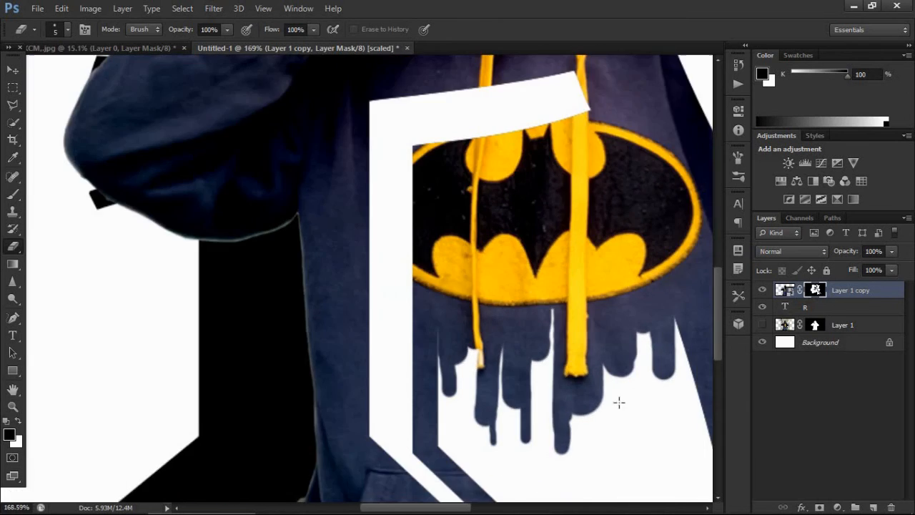
pyautogui.keyDown('alt'); pyautogui.scroll(4, 632, 376); pyautogui.keyUp('alt')
pyautogui.moveTo(449, 330); pyautogui.dragTo(450, 384)
pyautogui.moveTo(634, 329); pyautogui.dragTo(634, 384)
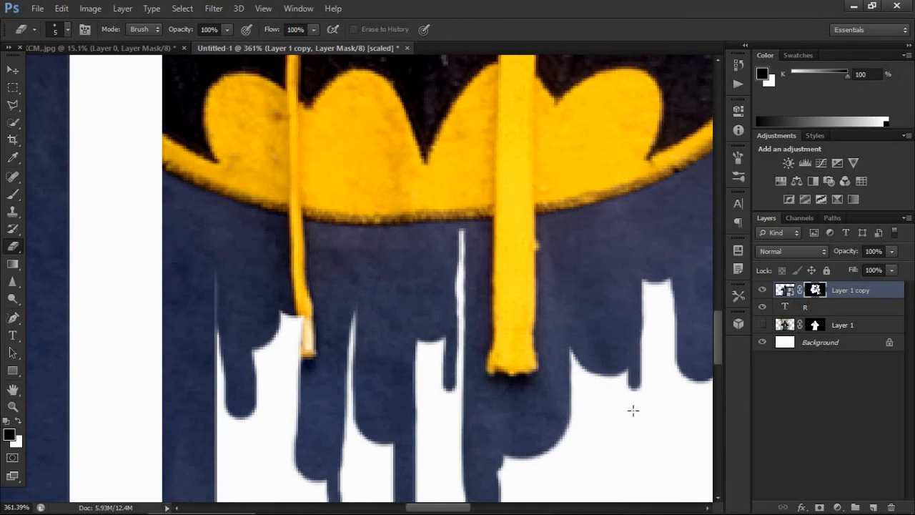
# Refine the short drips with fine tails, including one under the rightmost drip and a hairline beside it, using a 3 px Eraser.
pyautogui.keyDown('alt'); pyautogui.rightClick(541, 419); pyautogui.keyUp('alt')
pyautogui.keyDown('alt'); pyautogui.scroll(-2, 529, 429); pyautogui.keyUp('alt')
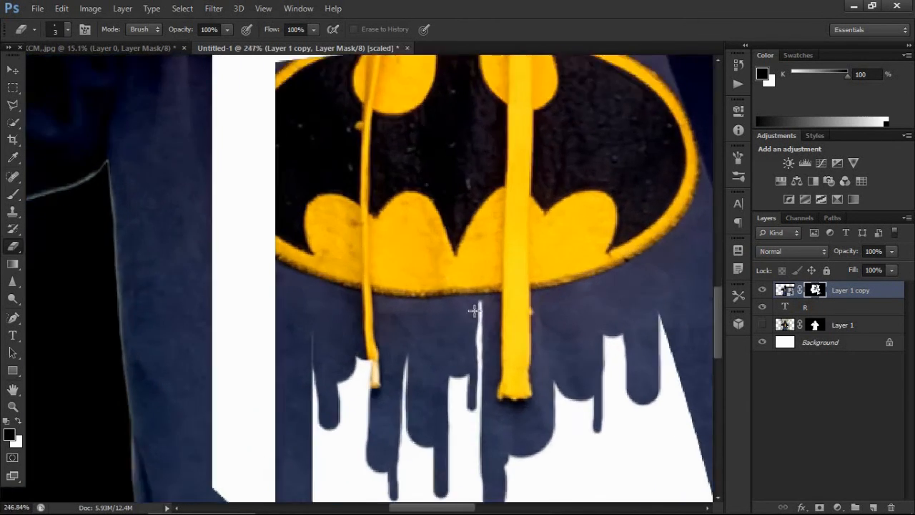
pyautogui.keyDown('alt'); pyautogui.scroll(5, 474, 311); pyautogui.keyUp('alt')
pyautogui.moveTo(478, 347); pyautogui.dragTo(478, 384)
pyautogui.keyDown('alt'); pyautogui.scroll(-6, 572, 376); pyautogui.keyUp('alt')
pyautogui.keyDown('alt'); pyautogui.scroll(2, 629, 422); pyautogui.keyUp('alt')
pyautogui.moveTo(457, 506); pyautogui.dragTo(481, 507)
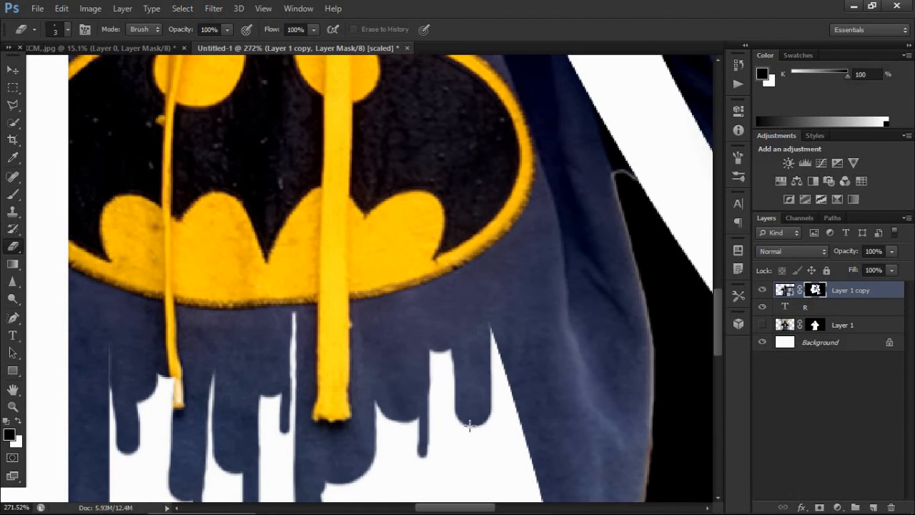
pyautogui.moveTo(488, 404); pyautogui.dragTo(488, 476)
pyautogui.keyDown('alt'); pyautogui.rightClick(434, 307); pyautogui.keyUp('alt')
pyautogui.moveTo(435, 351)
pyautogui.mouseDown()
pyautogui.moveTo(430, 405)
pyautogui.moveTo(442, 361)
pyautogui.moveTo(439, 414)
pyautogui.mouseUp()
pyautogui.keyDown('alt'); pyautogui.rightClick(429, 350); pyautogui.keyUp('alt')
pyautogui.keyDown('alt'); pyautogui.scroll(-5, 439, 415); pyautogui.keyUp('alt')
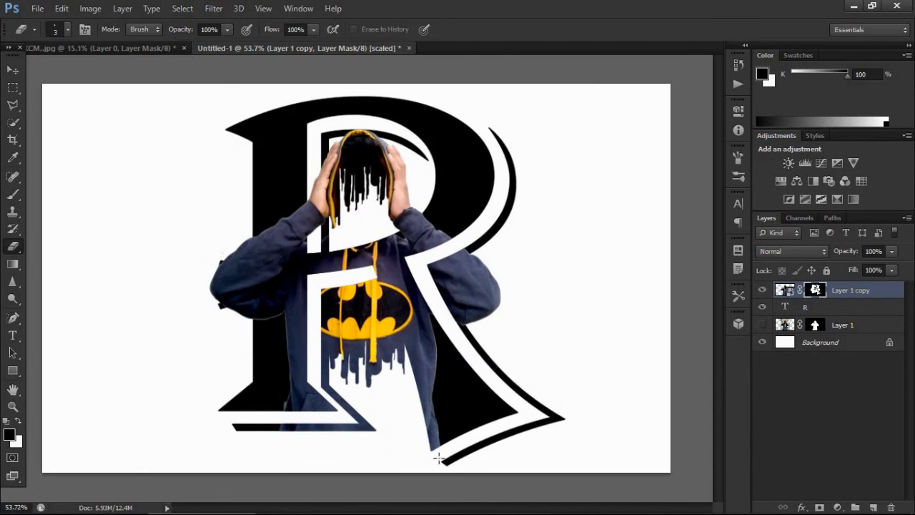
# Reveal a long 12 px drip at the right side of the wide central drip and a thicker 20 px drip beside it.
pyautogui.keyDown('alt'); pyautogui.scroll(5, 402, 422); pyautogui.keyUp('alt')
pyautogui.keyDown('alt'); pyautogui.rightClick(377, 363); pyautogui.keyUp('alt')
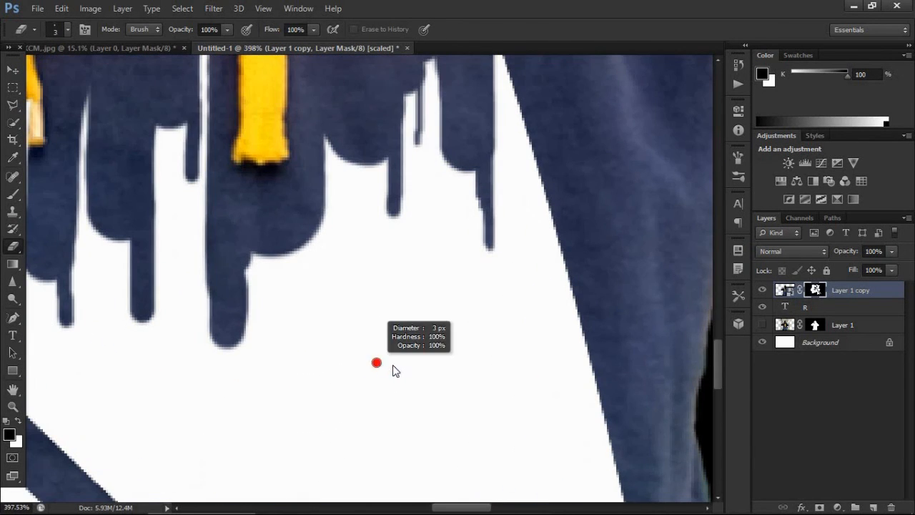
pyautogui.moveTo(307, 221); pyautogui.dragTo(307, 412)
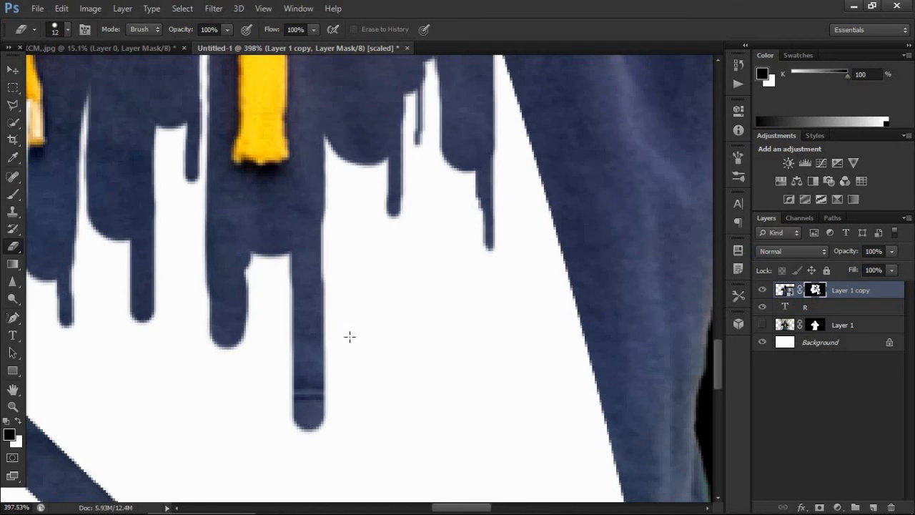
pyautogui.keyDown('alt'); pyautogui.scroll(-3, 349, 336); pyautogui.keyUp('alt')
pyautogui.keyDown('alt'); pyautogui.rightClick(370, 313); pyautogui.keyUp('alt')
pyautogui.moveTo(360, 276)
pyautogui.mouseDown()
pyautogui.moveTo(359, 389)
pyautogui.moveTo(359, 289)
pyautogui.mouseUp()
pyautogui.keyDown('alt'); pyautogui.scroll(-1, 382, 378); pyautogui.keyUp('alt')
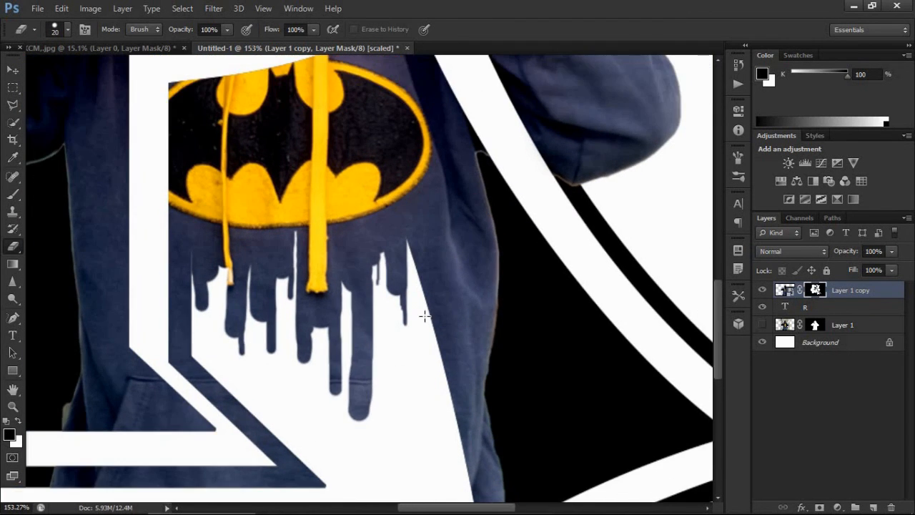
# Reveal a long drip along the slanted right edge of the white gap on the mask with the Eraser at 20 px.
pyautogui.keyDown('alt'); pyautogui.scroll(11, 425, 316); pyautogui.keyUp('alt')
pyautogui.moveTo(433, 243); pyautogui.dragTo(433, 480)
pyautogui.keyDown('alt'); pyautogui.scroll(-6, 408, 328); pyautogui.keyUp('alt')
pyautogui.moveTo(412, 225); pyautogui.dragTo(419, 264)
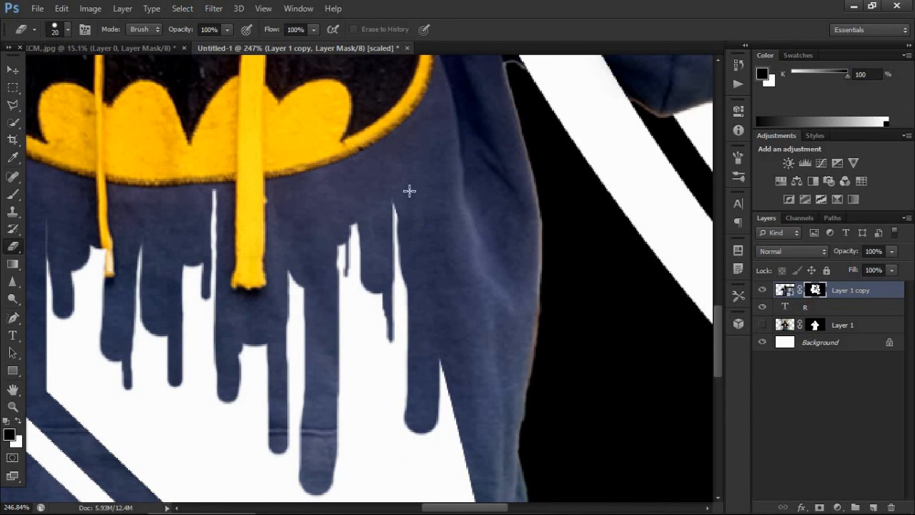
pyautogui.moveTo(409, 191); pyautogui.dragTo(423, 488)
pyautogui.keyDown('alt'); pyautogui.scroll(-6, 400, 329); pyautogui.keyUp('alt')
pyautogui.keyDown('alt'); pyautogui.scroll(7, 384, 321); pyautogui.keyUp('alt')
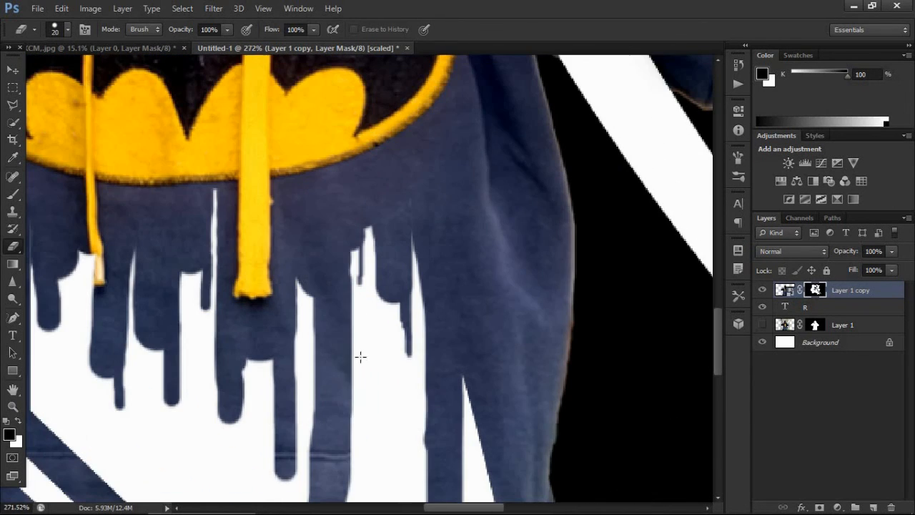
# Add a long 13 px drip between the two thickest right-hand drips with the Eraser on the mask.
pyautogui.moveTo(390, 280)
pyautogui.mouseDown()
pyautogui.moveTo(382, 449)
pyautogui.moveTo(387, 349)
pyautogui.moveTo(380, 393)
pyautogui.mouseUp()
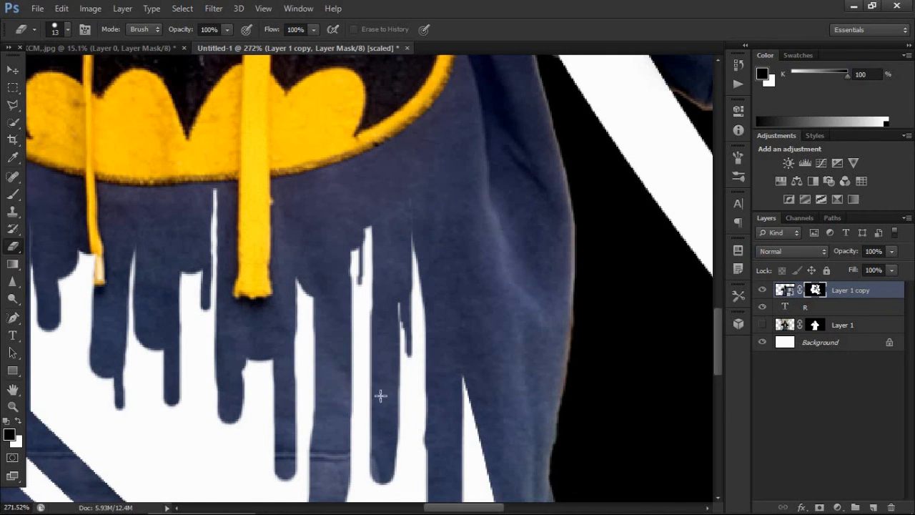
pyautogui.keyDown('alt'); pyautogui.scroll(-4, 379, 394); pyautogui.keyUp('alt')
pyautogui.moveTo(363, 347); pyautogui.dragTo(362, 306)
pyautogui.keyDown('alt'); pyautogui.scroll(12, 340, 414); pyautogui.keyUp('alt')
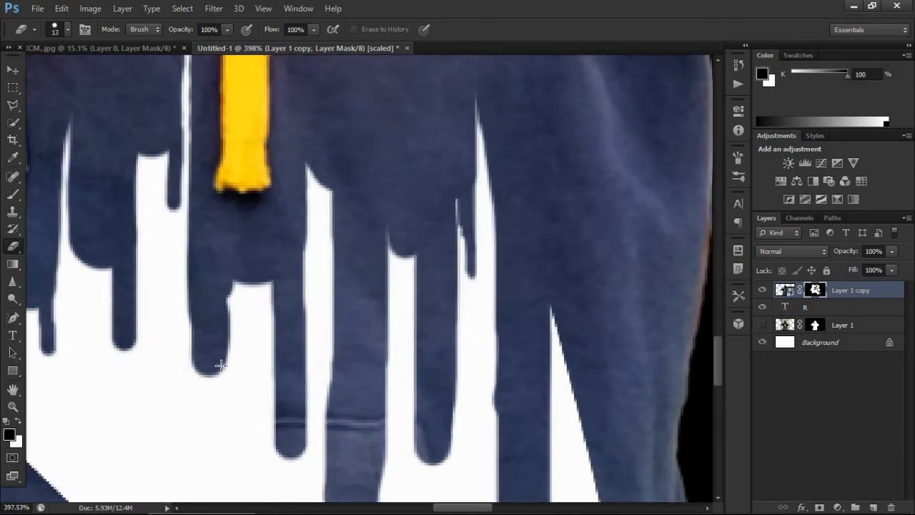
# Reshape the wide drip under the thick drawstring and fill the top of the rightmost narrow gap with a 10 px Eraser.
pyautogui.keyDown('alt'); pyautogui.rightClick(215, 333); pyautogui.keyUp('alt')
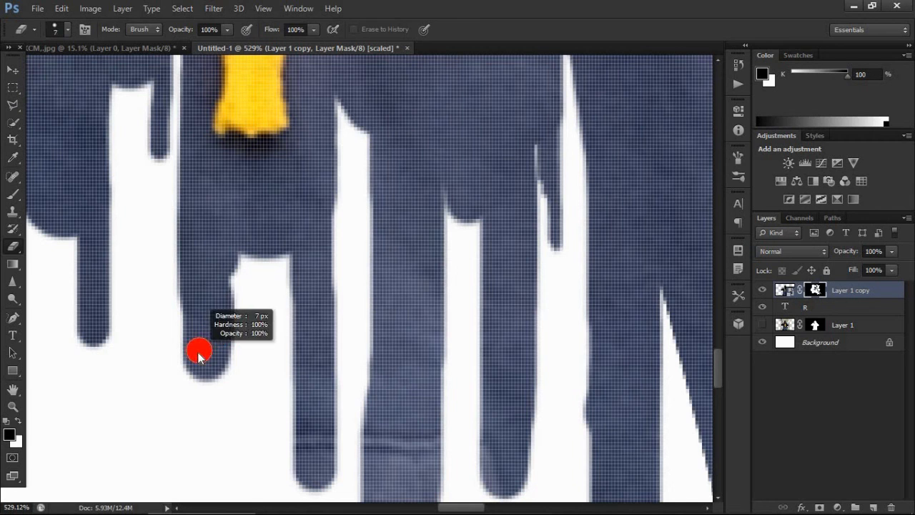
pyautogui.moveTo(199, 350)
pyautogui.mouseDown()
pyautogui.moveTo(219, 422)
pyautogui.moveTo(223, 334)
pyautogui.moveTo(221, 357)
pyautogui.moveTo(271, 360)
pyautogui.moveTo(273, 312)
pyautogui.mouseUp()
pyautogui.scroll(-4, 272, 363)
pyautogui.scroll(-8, 459, 346)
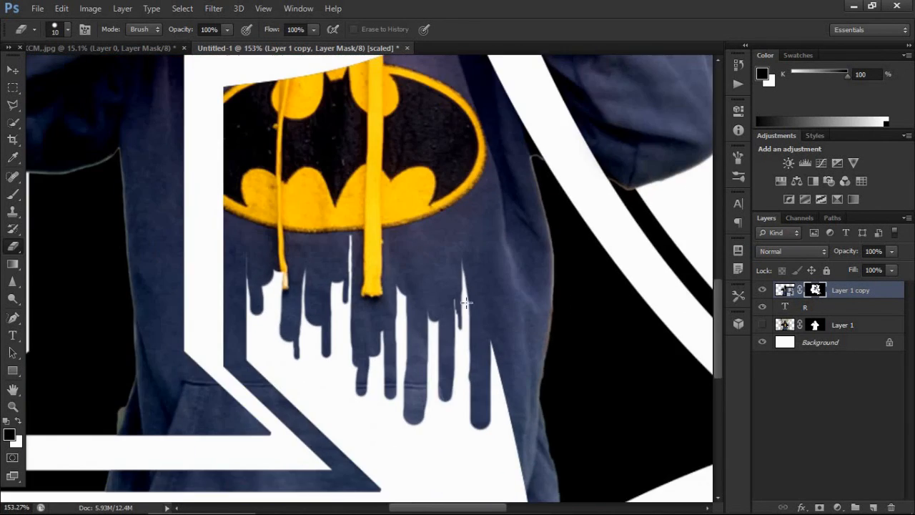
pyautogui.scroll(15, 466, 304)
pyautogui.moveTo(431, 308)
pyautogui.mouseDown()
pyautogui.moveTo(443, 310)
pyautogui.moveTo(443, 331)
pyautogui.mouseUp()
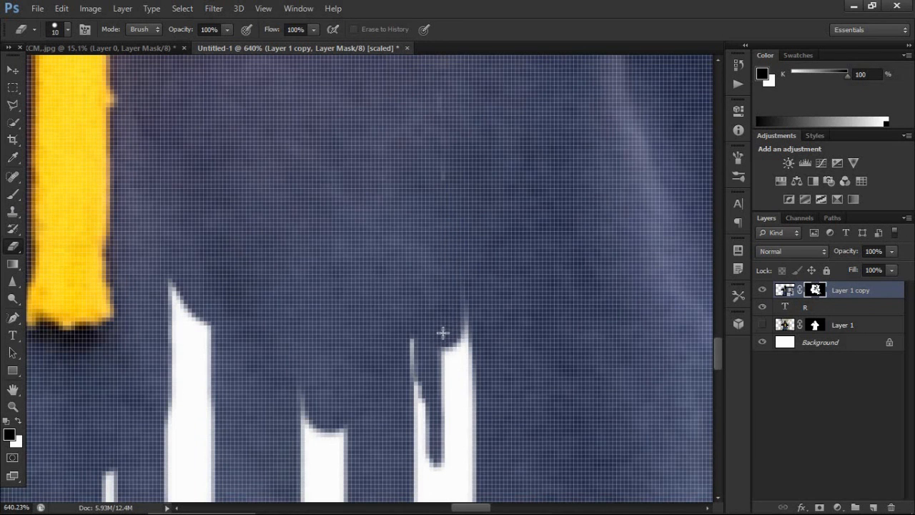
# Lengthen the narrow drip between the two drawstrings with a thin tail using a 4 px Eraser on the mask.
pyautogui.scroll(-8, 443, 331)
pyautogui.scroll(5, 333, 392)
pyautogui.rightClick(333, 393)
pyautogui.rightClick(380, 283)
pyautogui.rightClick(375, 246)
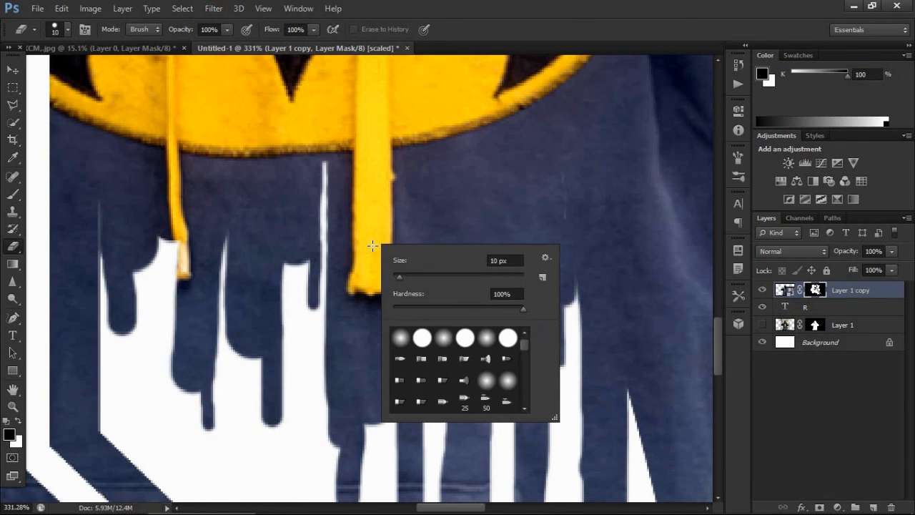
pyautogui.keyDown('alt'); pyautogui.rightClick(394, 186); pyautogui.keyUp('alt')
pyautogui.moveTo(280, 431); pyautogui.dragTo(280, 406)
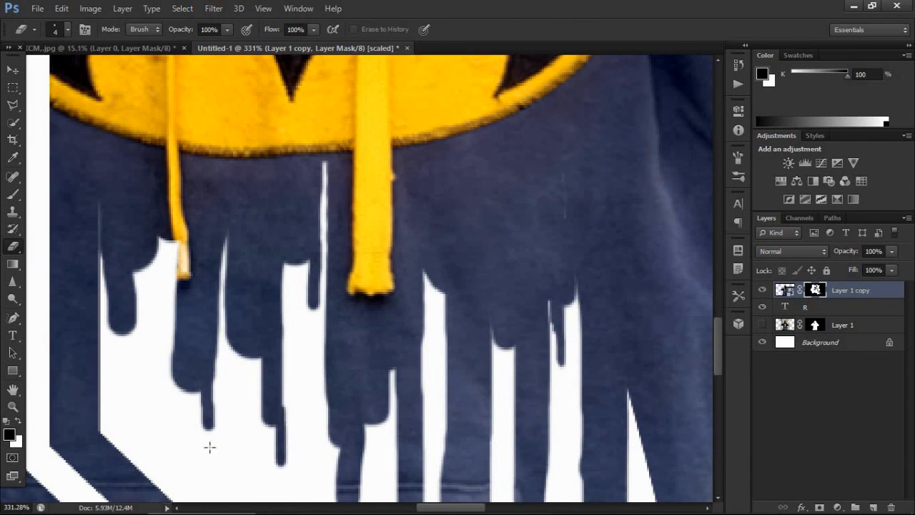
# Add a 4 px tail to the narrow long drip right of centre and an 8 px tail to the thick drip beside it.
pyautogui.scroll(-3, 486, 407)
pyautogui.moveTo(720, 346); pyautogui.dragTo(720, 385)
pyautogui.scroll(7, 436, 277)
pyautogui.moveTo(413, 232)
pyautogui.mouseDown()
pyautogui.moveTo(411, 313)
pyautogui.moveTo(419, 240)
pyautogui.mouseUp()
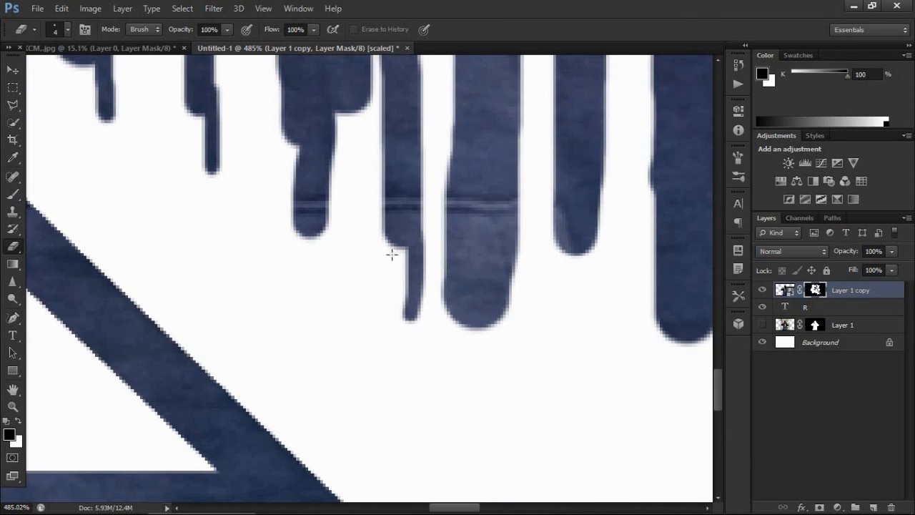
pyautogui.keyDown('alt'); pyautogui.rightClick(503, 283); pyautogui.keyUp('alt')
pyautogui.moveTo(496, 331); pyautogui.dragTo(496, 385)
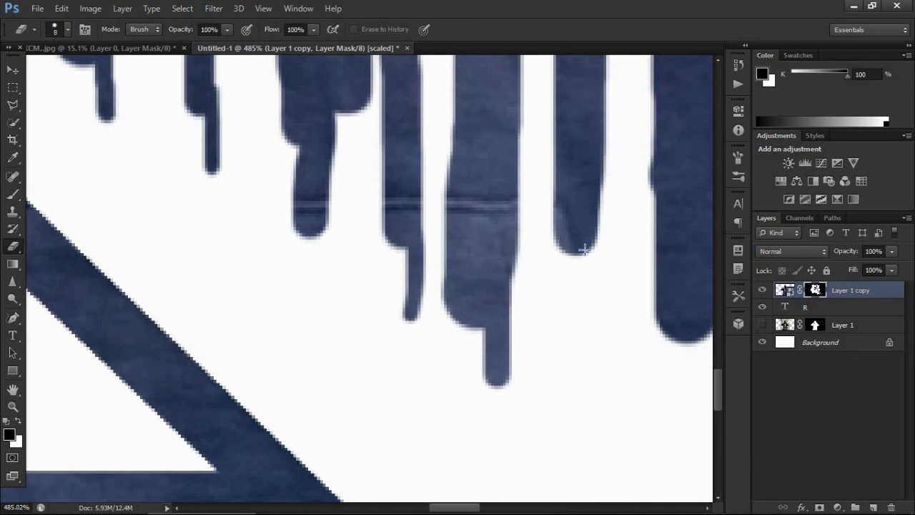
# Finish the long right-hand drips with hairline tails, including the rightmost one, using a 2 px Eraser on the mask.
pyautogui.keyDown('alt'); pyautogui.rightClick(584, 246); pyautogui.keyUp('alt')
pyautogui.moveTo(591, 253); pyautogui.dragTo(591, 296)
pyautogui.scroll(-3, 658, 313)
pyautogui.scroll(4, 525, 321)
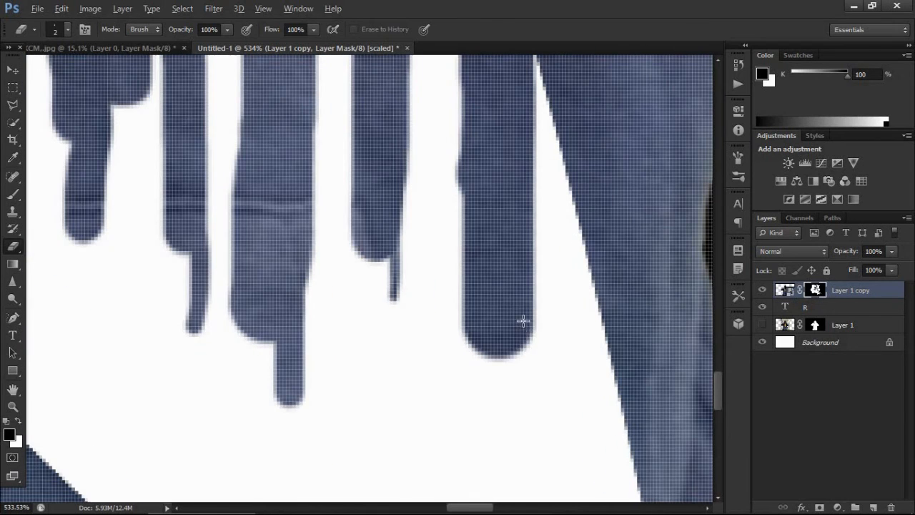
pyautogui.moveTo(525, 321)
pyautogui.mouseDown()
pyautogui.moveTo(522, 408)
pyautogui.moveTo(521, 395)
pyautogui.mouseUp()
pyautogui.scroll(-1, 376, 341)
pyautogui.scroll(3, 387, 247)
pyautogui.moveTo(394, 320); pyautogui.dragTo(387, 340)
pyautogui.moveTo(272, 447); pyautogui.dragTo(278, 486)
pyautogui.scroll(-10, 312, 333)
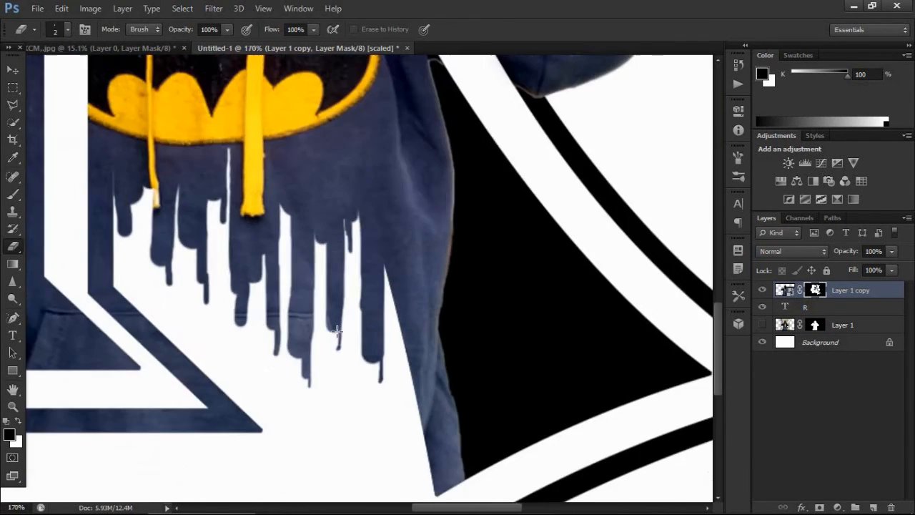
# Draw a black rectangle shape of about 215 x 99 px, without a stroke, over the drips between the hands.
pyautogui.scroll(-5, 277, 300)
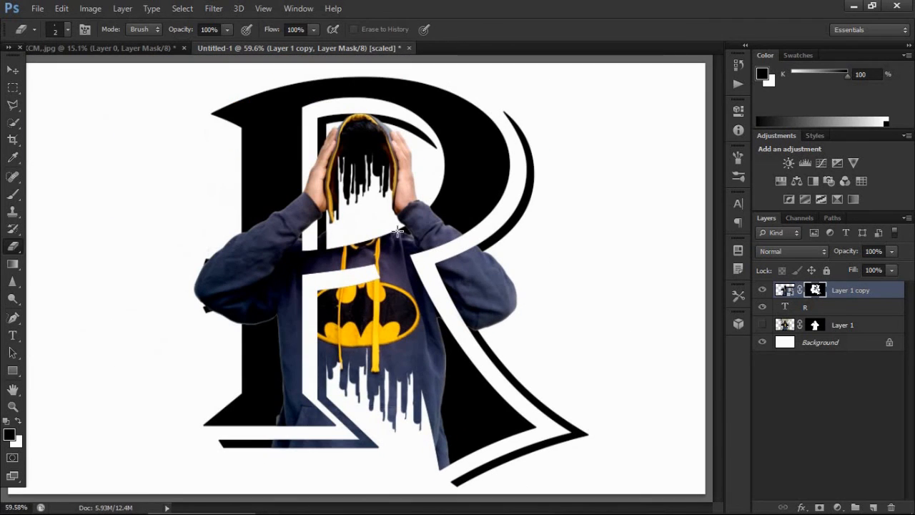
pyautogui.scroll(3, 274, 254)
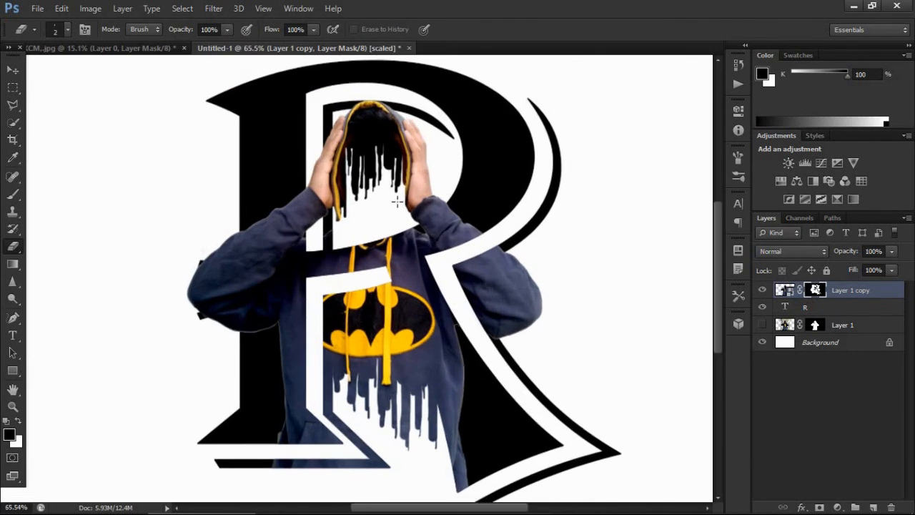
pyautogui.scroll(-4, 439, 343)
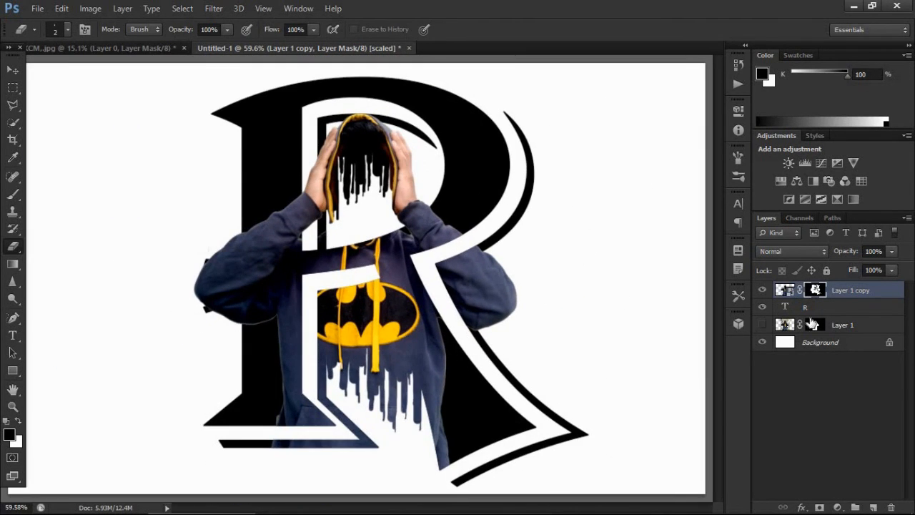
pyautogui.click(12, 70)
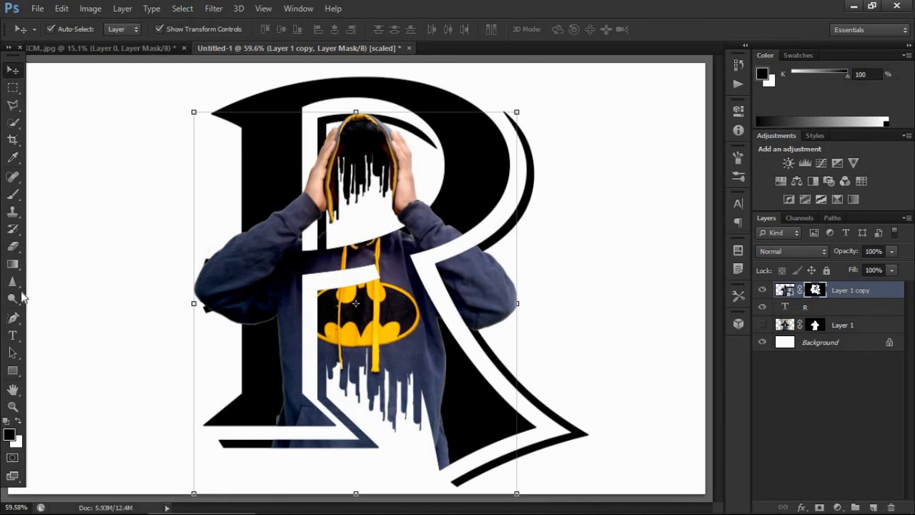
pyautogui.click(12, 370)
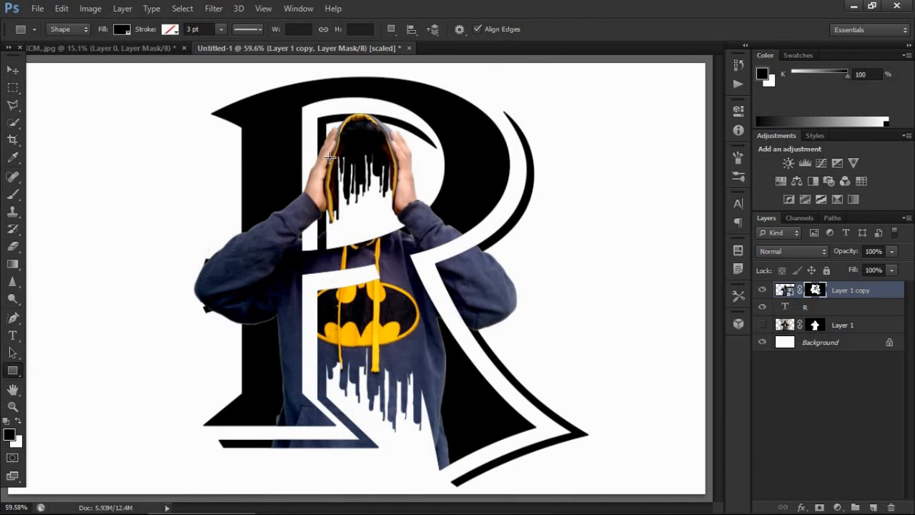
pyautogui.moveTo(327, 157); pyautogui.dragTo(404, 194)
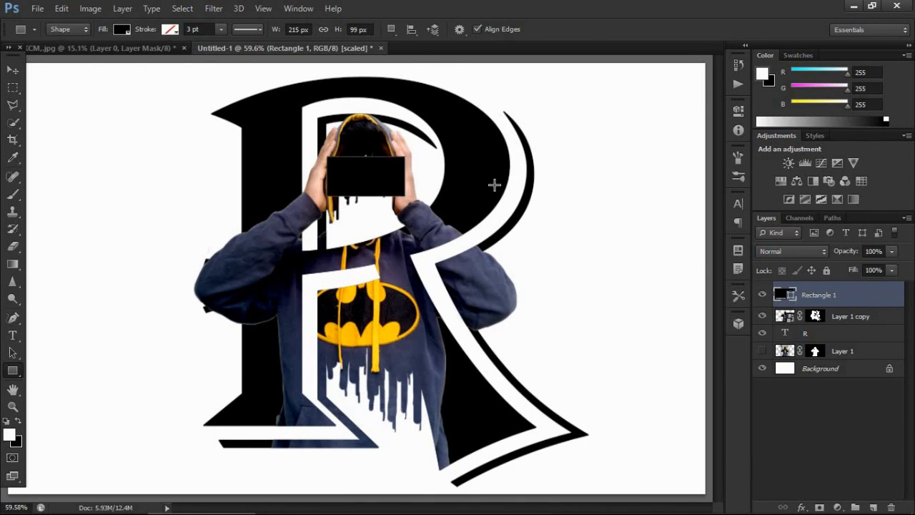
# Recolour the rectangle over the face red and place its layer beneath the masked figure layer.
pyautogui.doubleClick(780, 297)
pyautogui.moveTo(710, 162); pyautogui.dragTo(727, 135)
pyautogui.click(851, 133)
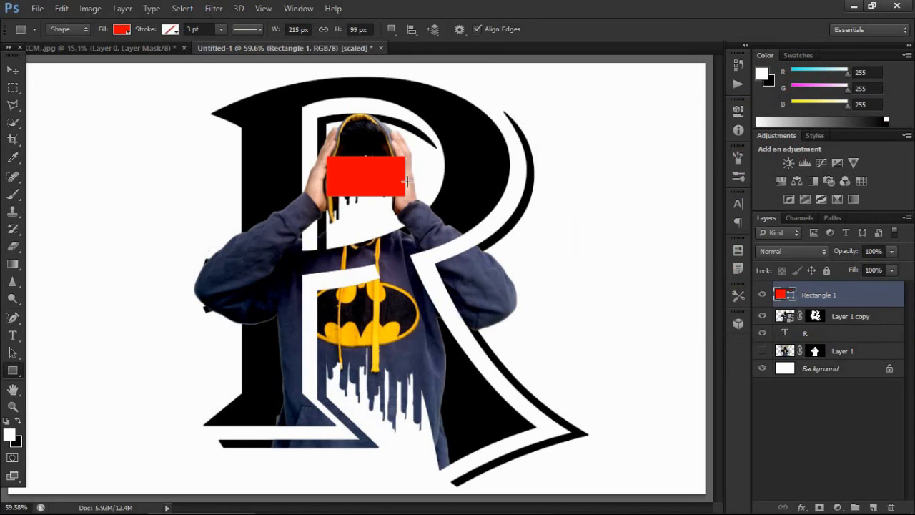
pyautogui.moveTo(851, 306); pyautogui.dragTo(854, 322)
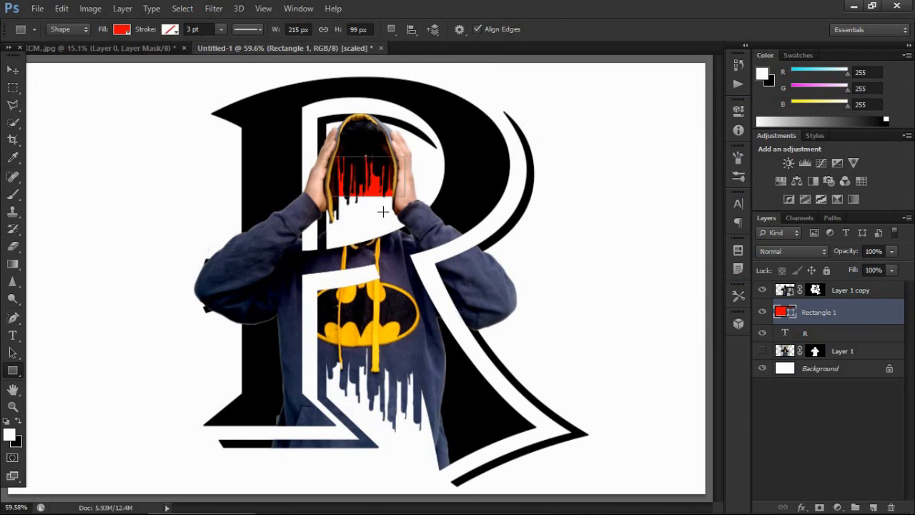
# Rasterize the red rectangle and soften its lower edge beneath the face drips with a 120 px soft Eraser.
pyautogui.click(13, 245)
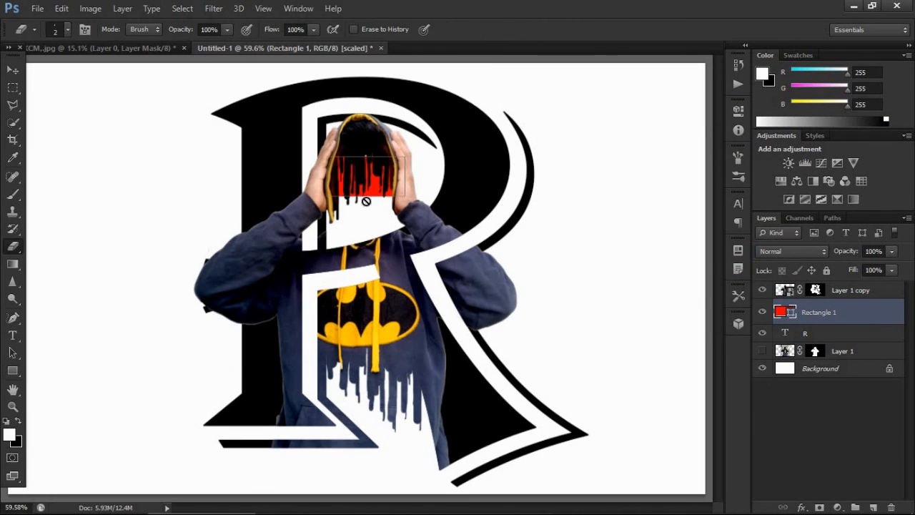
pyautogui.click(400, 188)
pyautogui.click(425, 200)
pyautogui.moveTo(358, 221)
pyautogui.mouseDown()
pyautogui.moveTo(376, 190)
pyautogui.moveTo(408, 6)
pyautogui.moveTo(398, 2)
pyautogui.mouseUp()
pyautogui.moveTo(366, 309)
pyautogui.mouseDown()
pyautogui.moveTo(394, 229)
pyautogui.moveTo(515, 15)
pyautogui.moveTo(527, 15)
pyautogui.mouseUp()
pyautogui.moveTo(405, 281)
pyautogui.mouseDown()
pyautogui.moveTo(438, 239)
pyautogui.moveTo(464, 154)
pyautogui.moveTo(403, 226)
pyautogui.moveTo(381, 212)
pyautogui.moveTo(398, 209)
pyautogui.mouseUp()
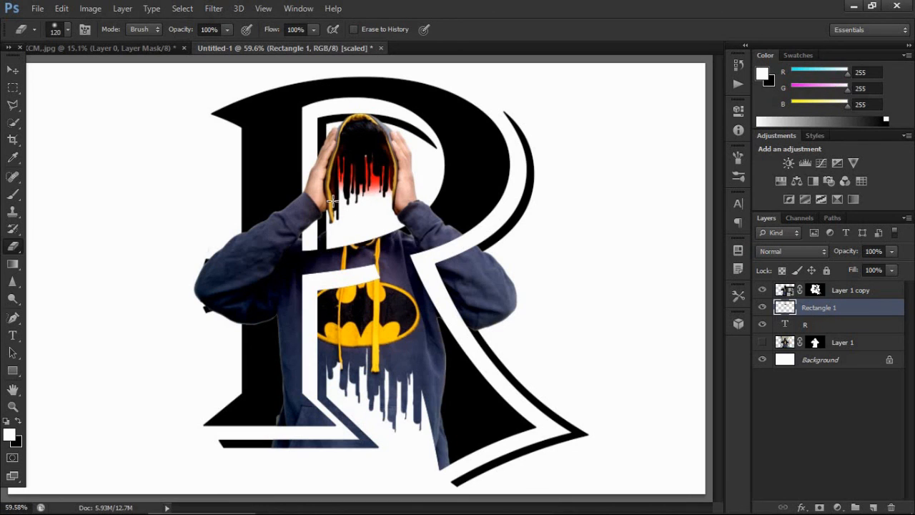
# Fade the red further with a 534 px soft Eraser and shift the layer up slightly.
pyautogui.moveTo(381, 263)
pyautogui.mouseDown()
pyautogui.moveTo(402, 276)
pyautogui.moveTo(456, 279)
pyautogui.mouseUp()
pyautogui.click(376, 267)
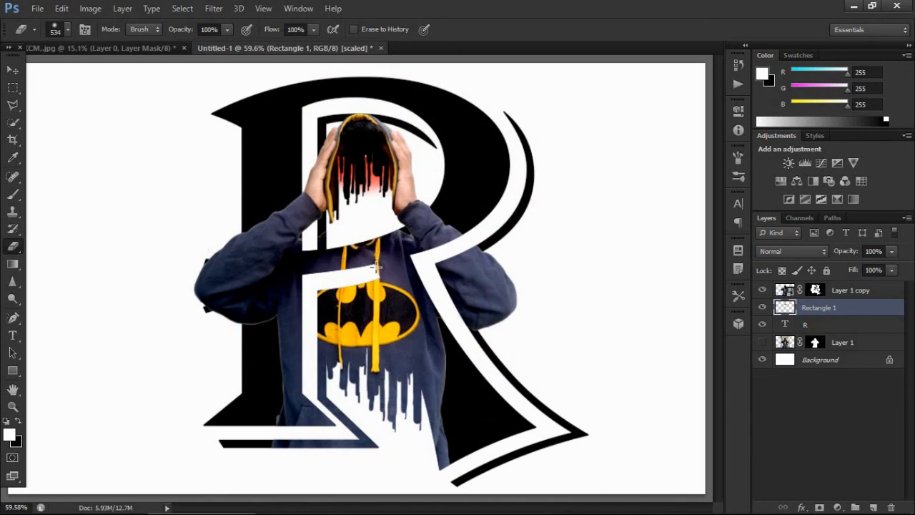
pyautogui.click(382, 261)
pyautogui.click(12, 69)
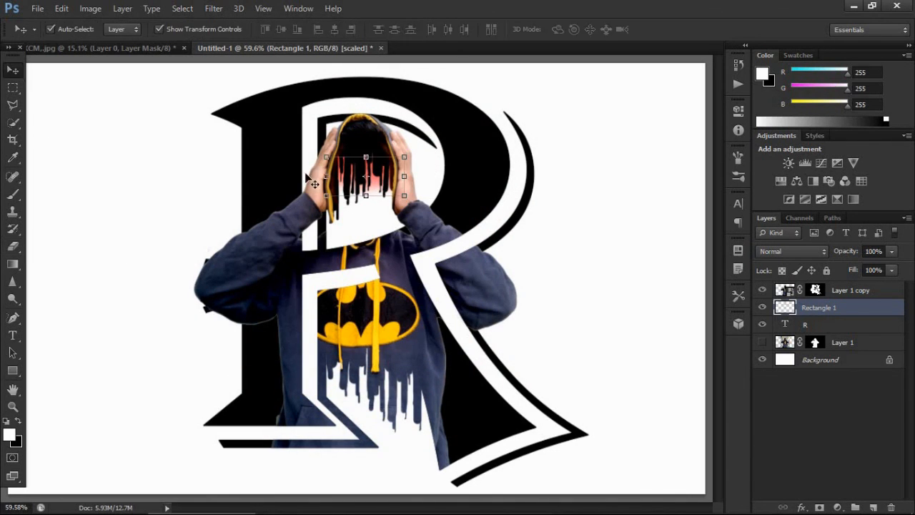
pyautogui.moveTo(380, 176); pyautogui.dragTo(380, 174)
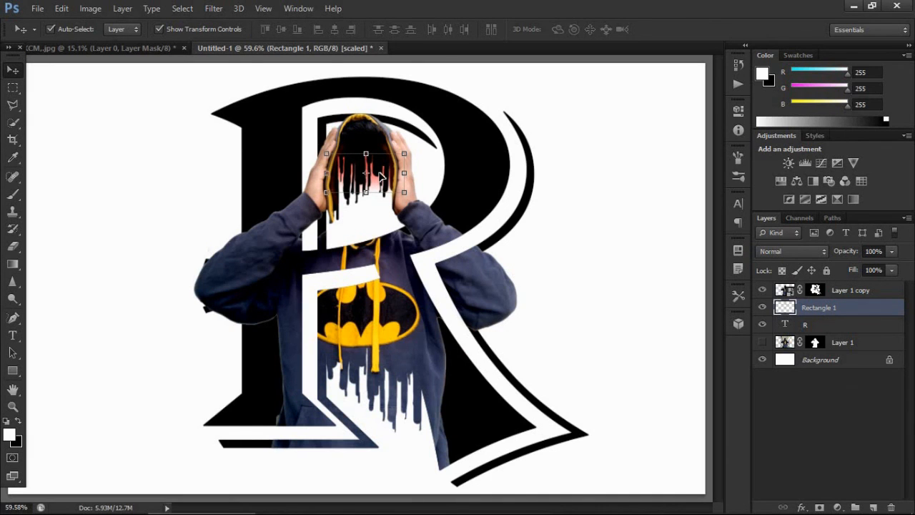
# Draw a black rectangle of about 308 x 100 px, without a stroke, behind the hoodie drips and just above the R layer.
pyautogui.click(494, 180)
pyautogui.scroll(-4, 447, 355)
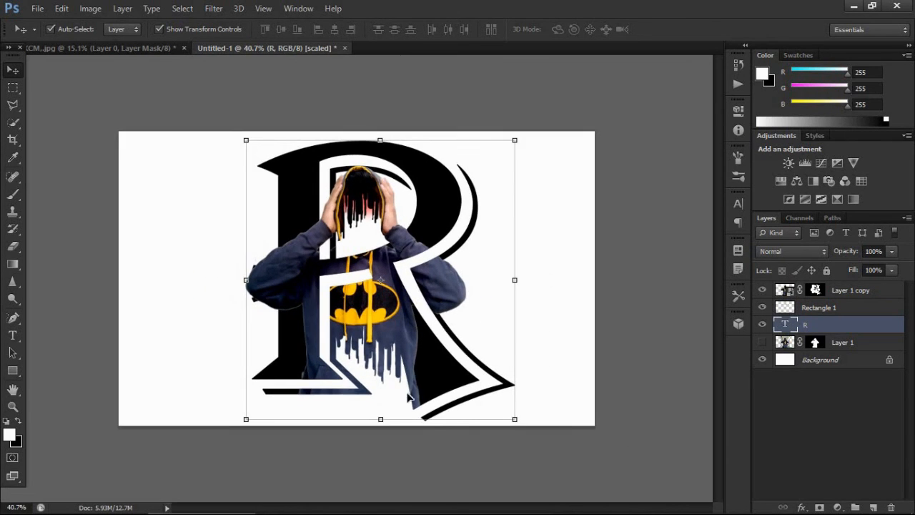
pyautogui.scroll(3, 407, 392)
pyautogui.click(12, 371)
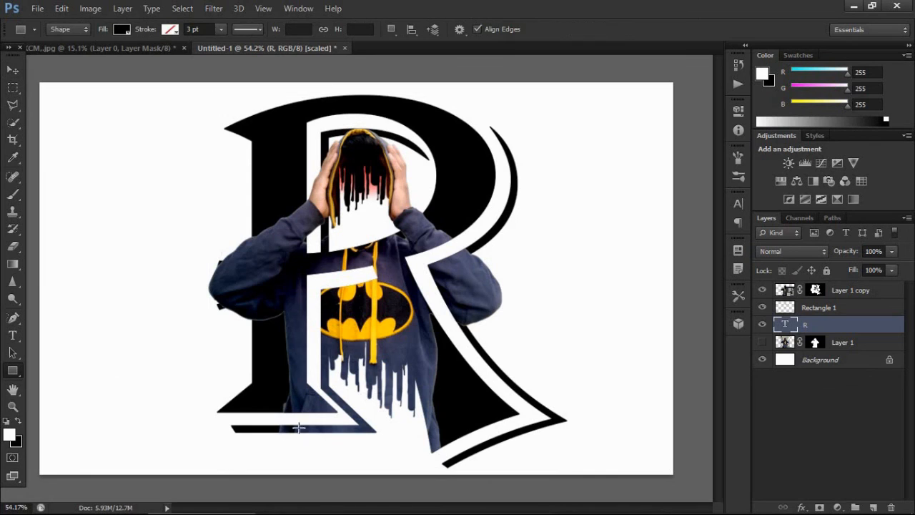
pyautogui.moveTo(327, 356); pyautogui.dragTo(431, 390)
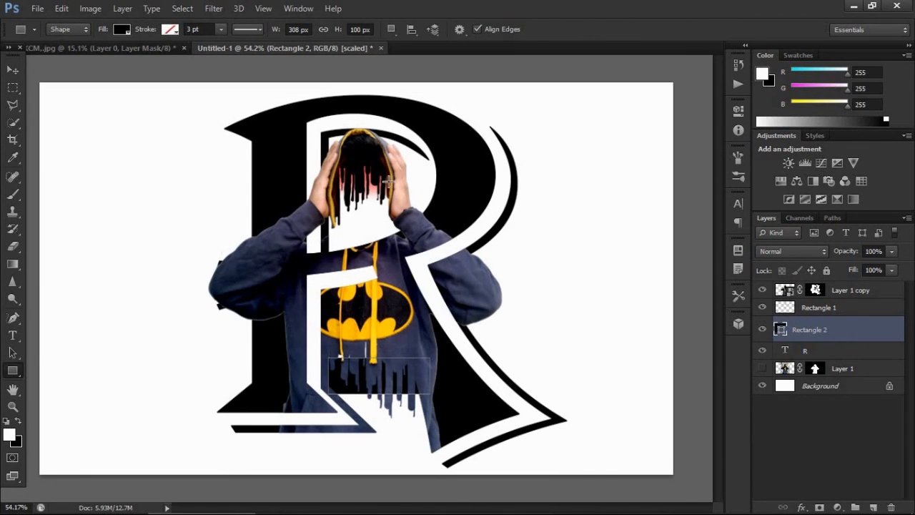
# Recolour the rectangle behind the hoodie drips bright yellow, f0ff00.
pyautogui.click(13, 69)
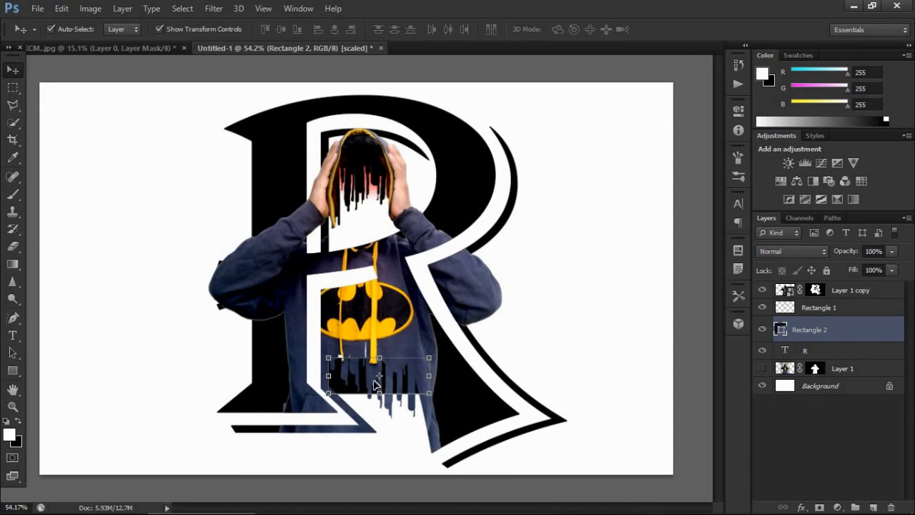
pyautogui.doubleClick(780, 328)
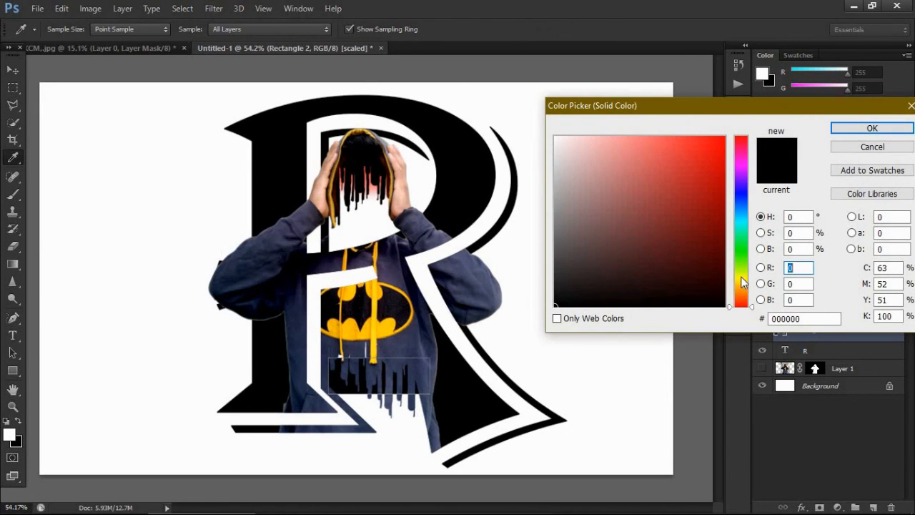
pyautogui.click(744, 277)
pyautogui.click(722, 138)
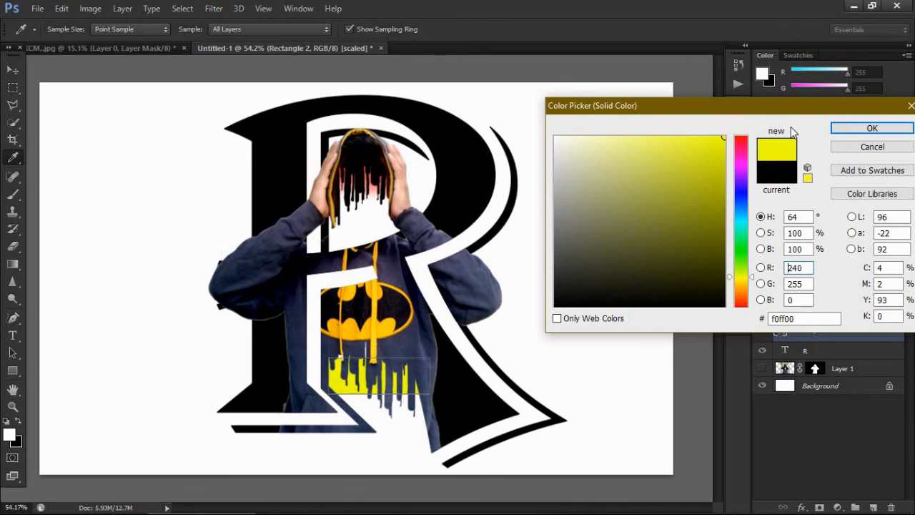
pyautogui.click(873, 126)
# Rasterize the yellow rectangle and fade its lower part into white with a 534 px soft Eraser.
pyautogui.click(13, 246)
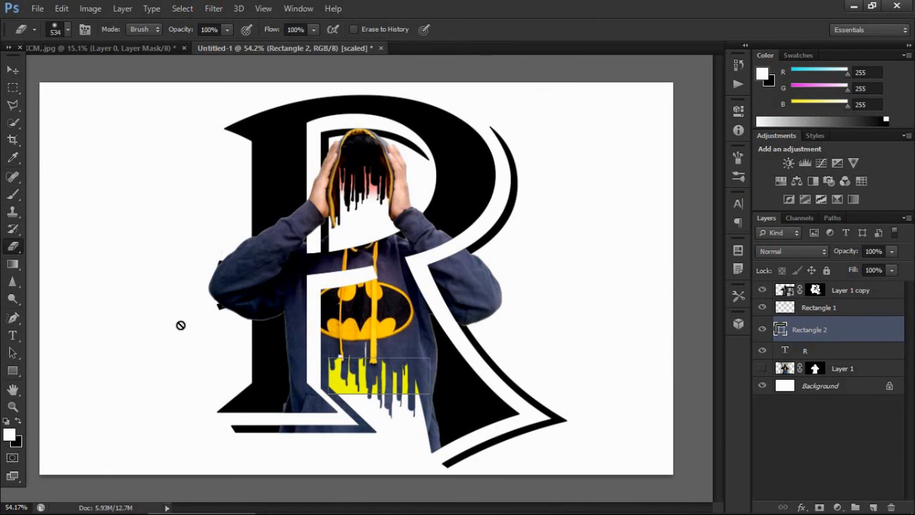
pyautogui.click(373, 387)
pyautogui.click(381, 199)
pyautogui.click(353, 447)
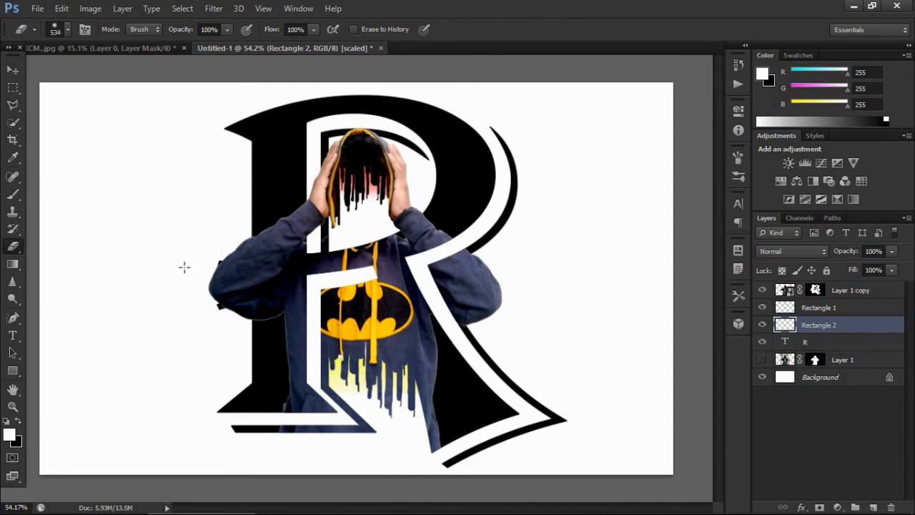
# Move the faded yellow rectangle up about 32 px behind the hoodie drips.
pyautogui.click(13, 69)
pyautogui.moveTo(392, 359); pyautogui.dragTo(395, 373)
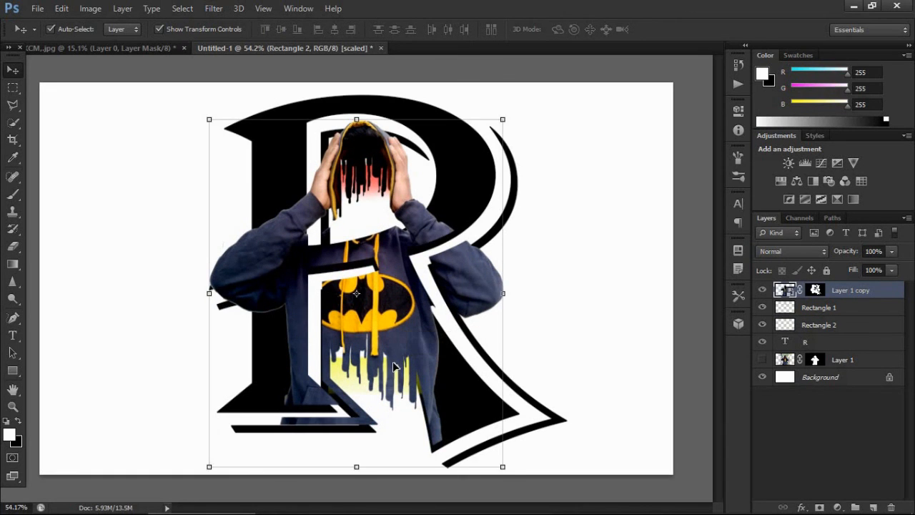
pyautogui.click(824, 325)
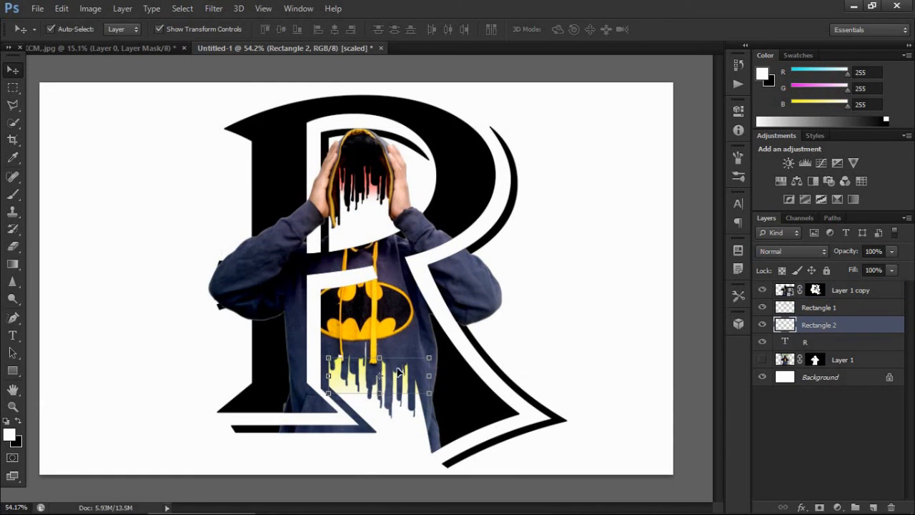
pyautogui.press('Up')
pyautogui.press('Up')
pyautogui.press('Up')
pyautogui.press('Up')
pyautogui.press('Up')
pyautogui.press('Up')
pyautogui.press('Up')
pyautogui.press('Up')
pyautogui.press('Up')
pyautogui.press('Up')
pyautogui.press('Up')
pyautogui.press('Up')
pyautogui.press('Up')
pyautogui.press('Up')
pyautogui.press('Up')
pyautogui.press('Up')
pyautogui.press('Up')
pyautogui.press('Up')
pyautogui.press('Up')
pyautogui.press('Up')
pyautogui.press('Up')
pyautogui.press('Up')
pyautogui.press('Up')
pyautogui.press('Up')
pyautogui.press('Up')
pyautogui.press('Up')
pyautogui.press('Up')
pyautogui.press('Up')
pyautogui.press('Up')
pyautogui.press('Up')
pyautogui.press('Up')
pyautogui.press('Up')
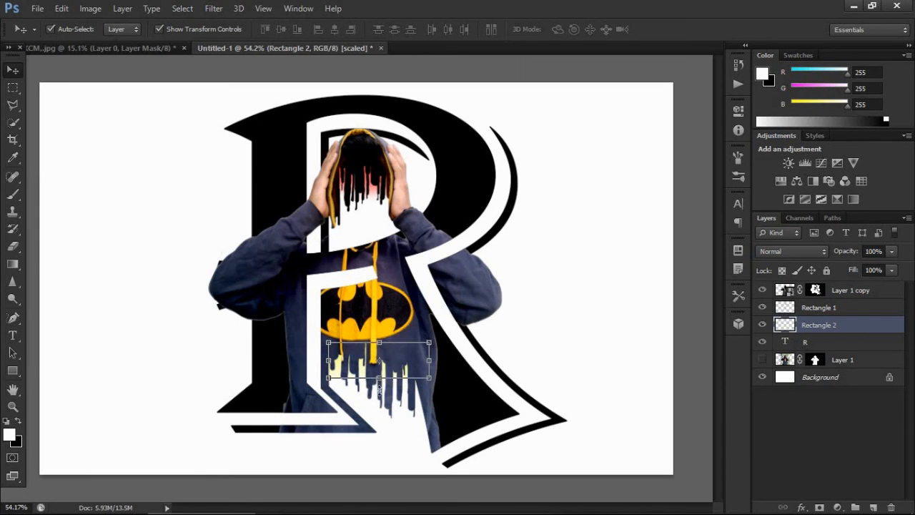
# Stretch the yellow fade downward to 194% of its height so it spans the hoodie drips.
pyautogui.moveTo(378, 377); pyautogui.dragTo(386, 412)
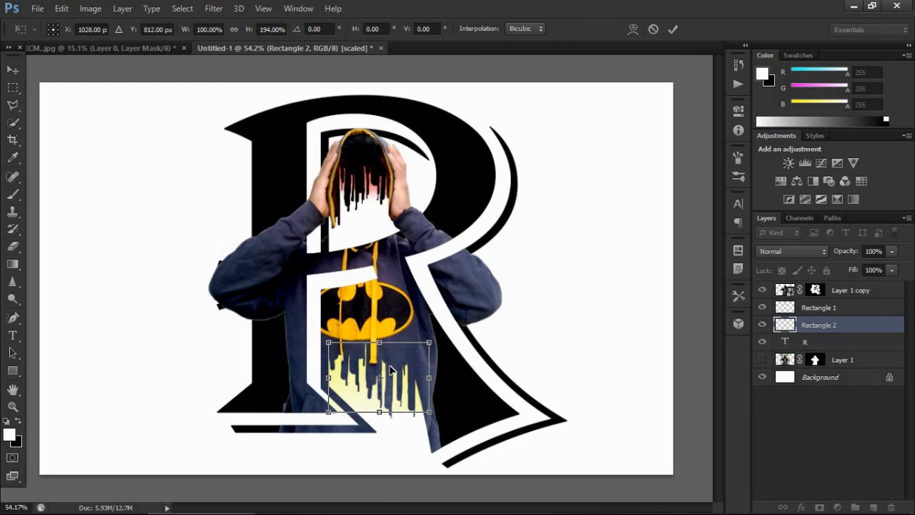
pyautogui.click(672, 32)
pyautogui.scroll(3, 389, 302)
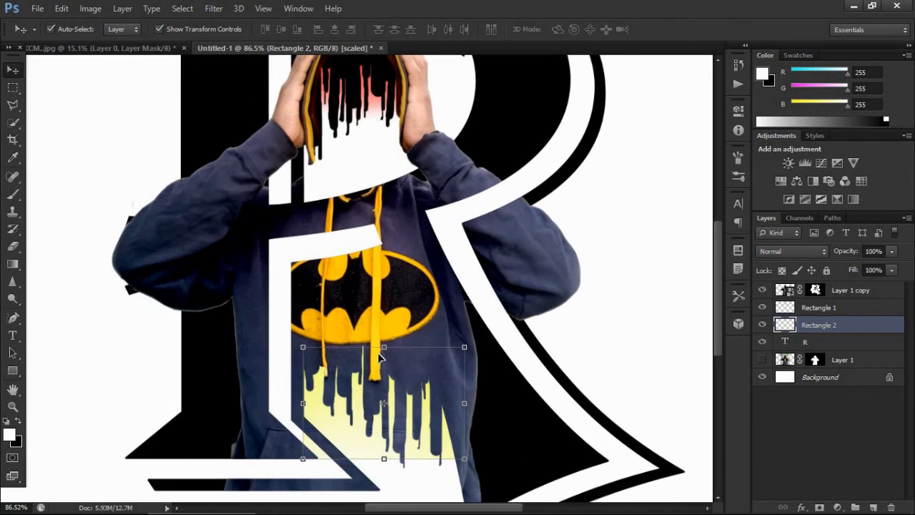
pyautogui.scroll(-3, 389, 302)
pyautogui.scroll(3, 385, 176)
pyautogui.scroll(-4, 447, 256)
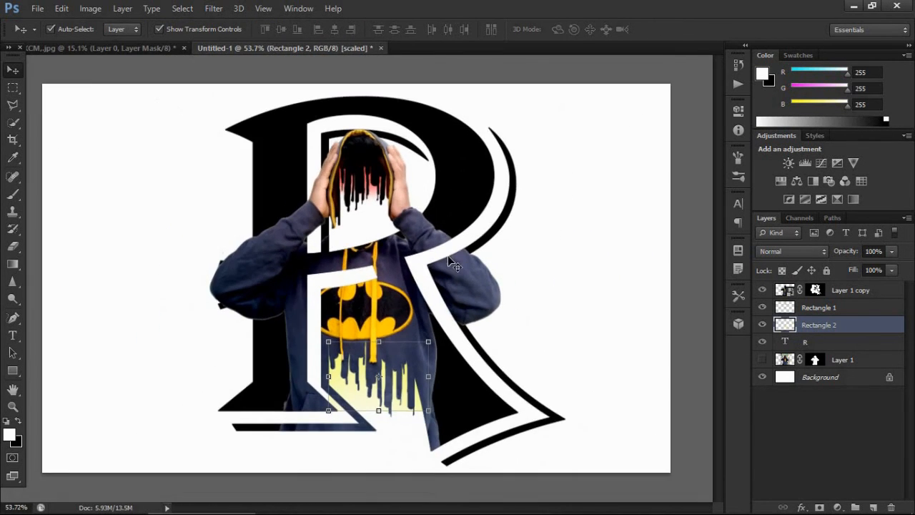
# Add Bevel & Emboss with Texture to the R text layer and set the texture scale to 258%.
pyautogui.click(801, 507)
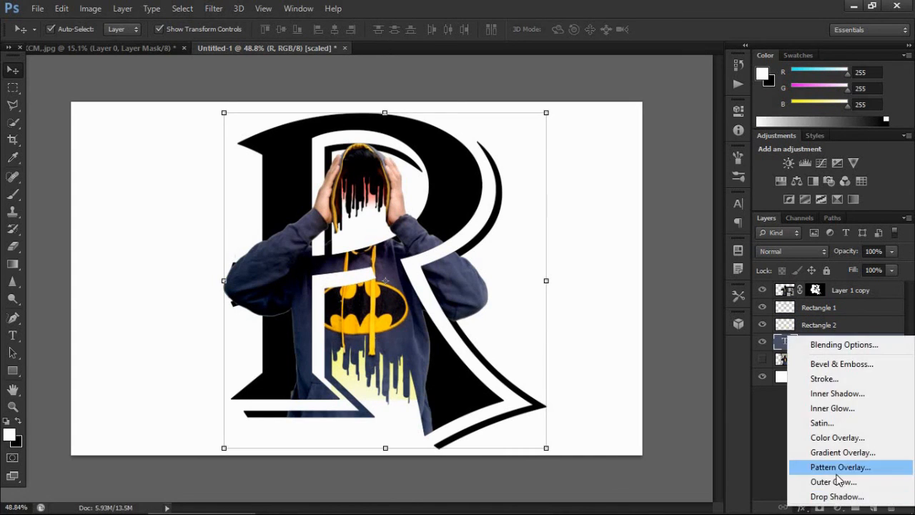
pyautogui.click(843, 344)
pyautogui.click(544, 193)
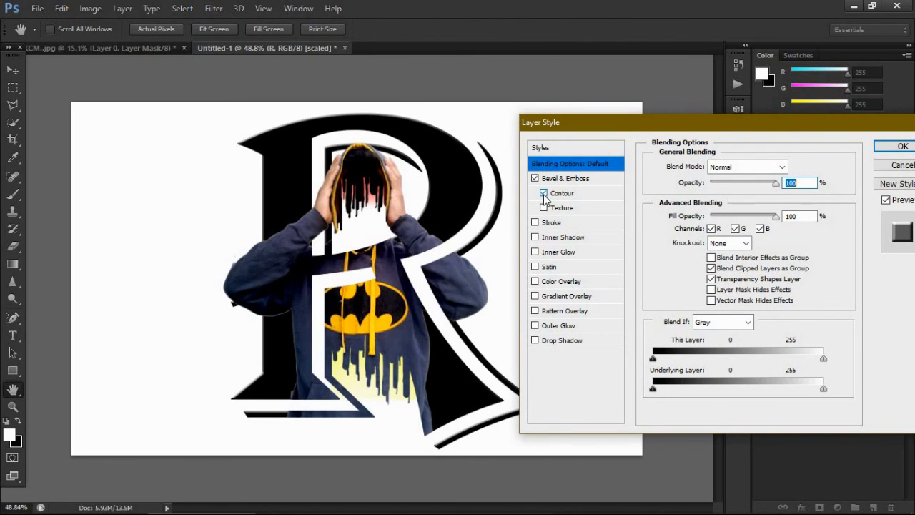
pyautogui.click(544, 193)
pyautogui.click(543, 208)
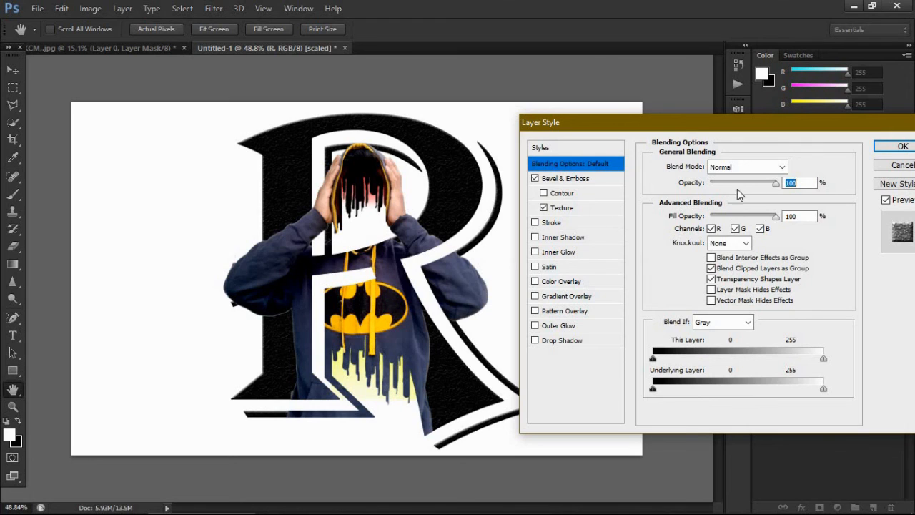
pyautogui.click(564, 208)
pyautogui.moveTo(719, 214); pyautogui.dragTo(726, 215)
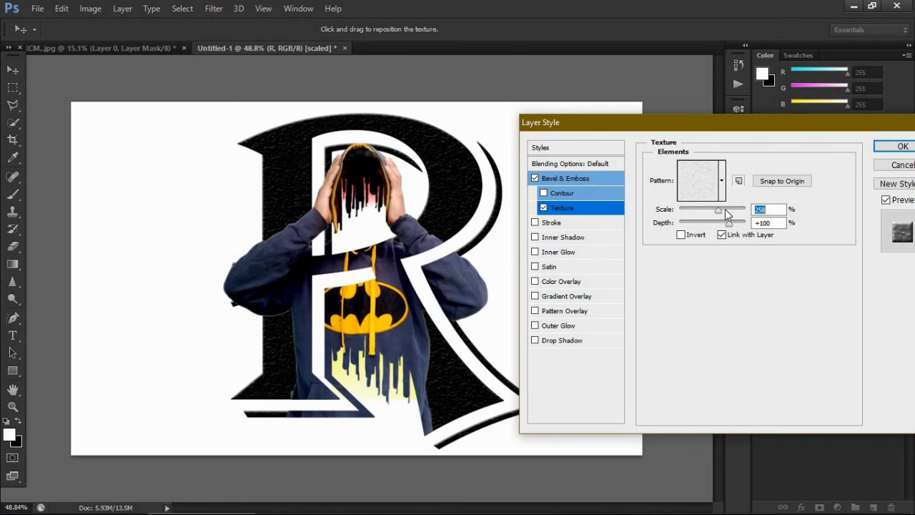
pyautogui.click(895, 148)
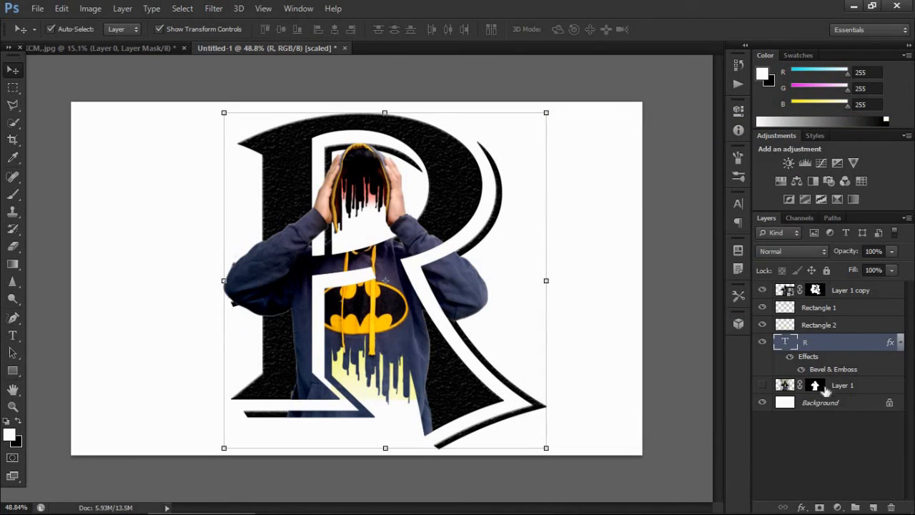
# Rasterize the masked figure layer, Layer 1 copy, for use with the Sharpen tool.
pyautogui.click(771, 416)
pyautogui.scroll(2, 361, 316)
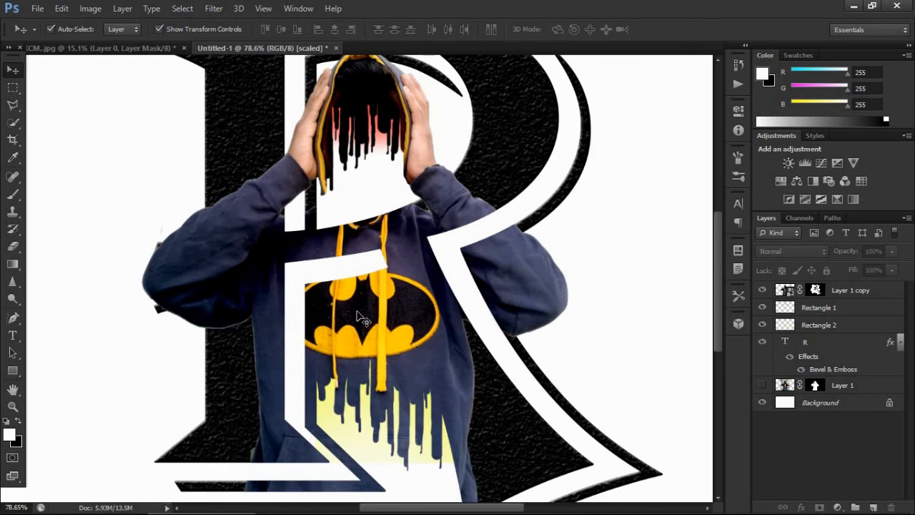
pyautogui.scroll(-1, 384, 275)
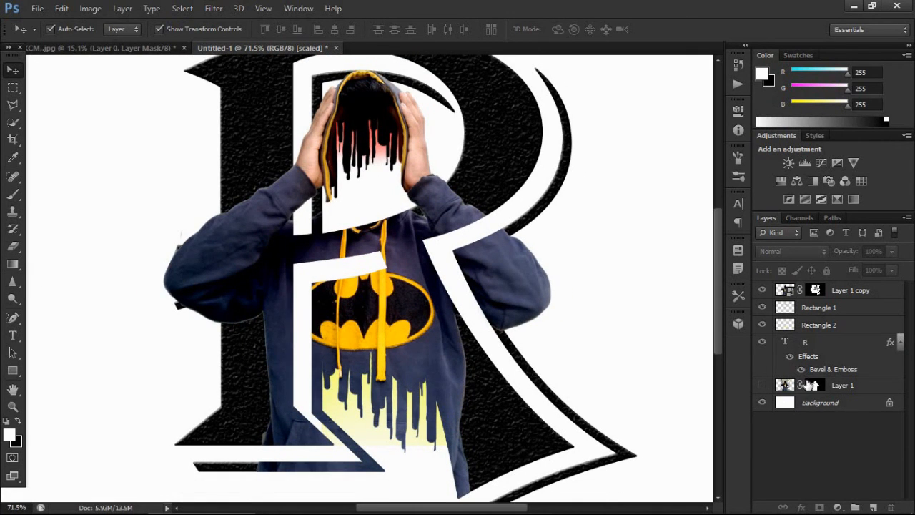
pyautogui.click(784, 289)
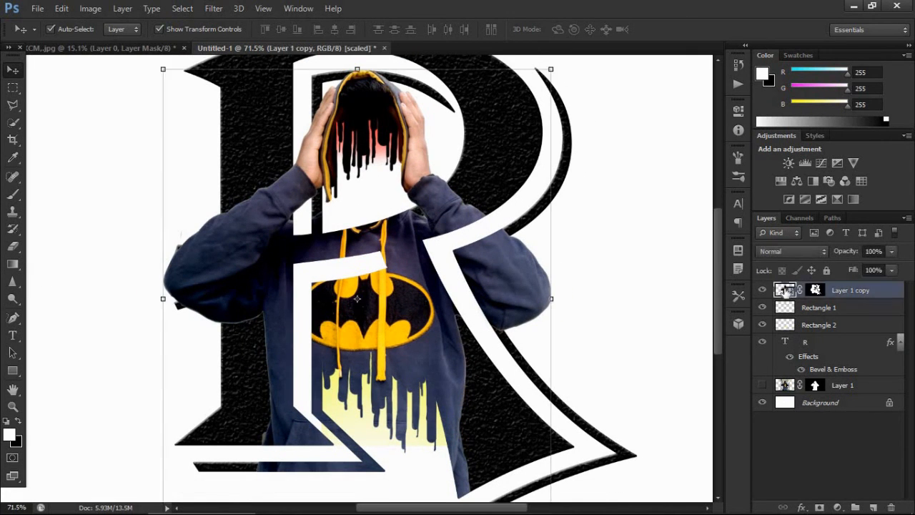
pyautogui.click(13, 281)
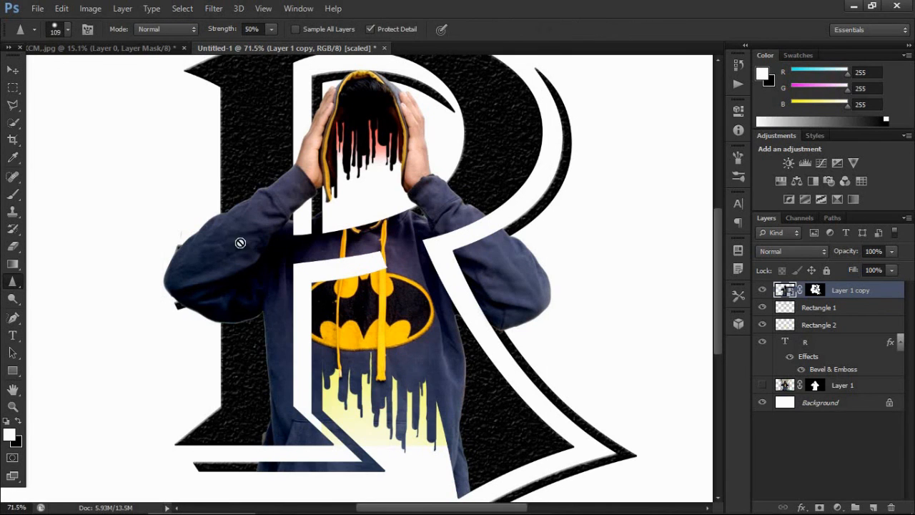
pyautogui.click(240, 245)
pyautogui.click(453, 206)
# Sharpen the figure's hood, hands and hoodie at 50% strength with a soft brush of 109 px, then 94 px.
pyautogui.moveTo(314, 153)
pyautogui.mouseDown()
pyautogui.moveTo(334, 96)
pyautogui.moveTo(360, 79)
pyautogui.mouseUp()
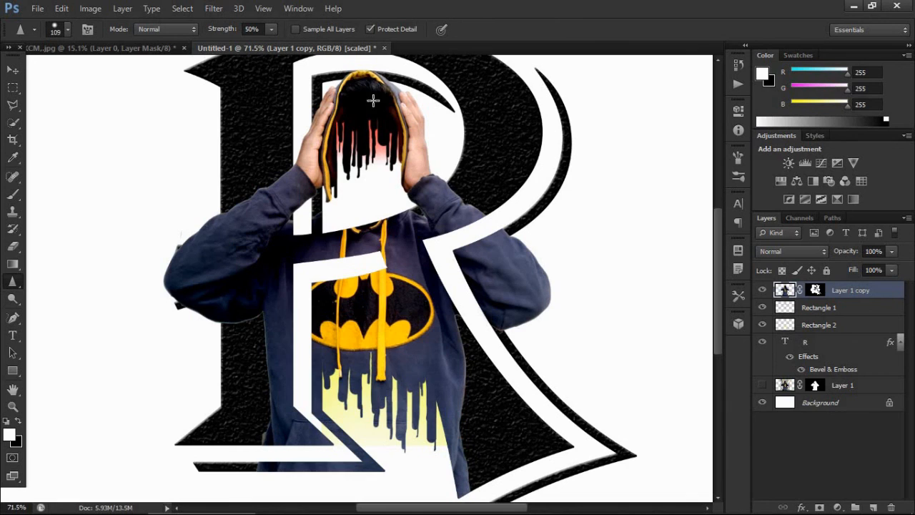
pyautogui.moveTo(338, 211)
pyautogui.mouseDown()
pyautogui.moveTo(331, 293)
pyautogui.moveTo(346, 134)
pyautogui.moveTo(212, 270)
pyautogui.mouseUp()
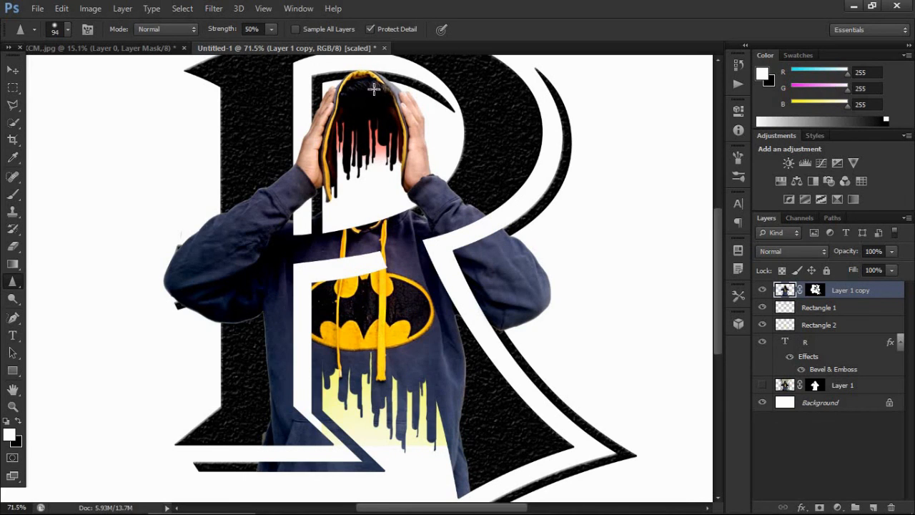
pyautogui.scroll(-5, 378, 207)
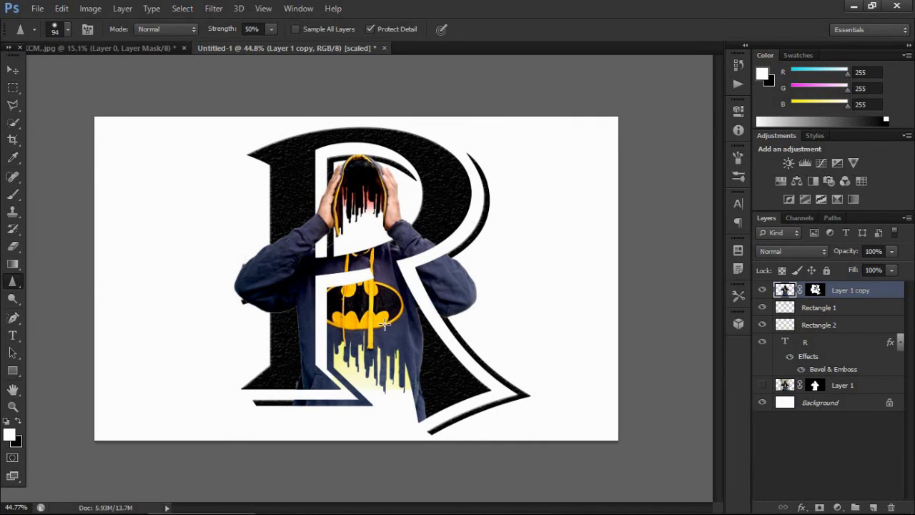
pyautogui.scroll(5, 384, 324)
pyautogui.scroll(-4, 371, 200)
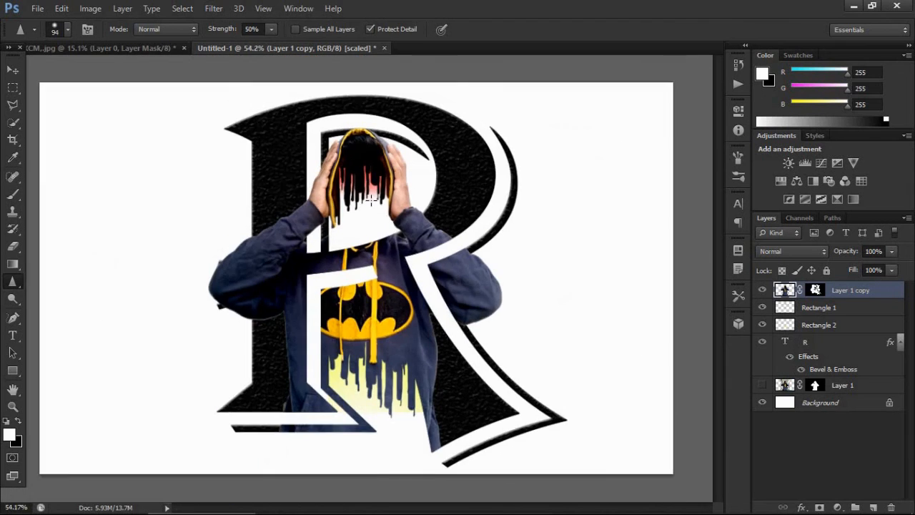
pyautogui.scroll(-1, 371, 200)
# Add a Gradient Fill layer directly above the Background layer using the Black, White preset.
pyautogui.click(822, 403)
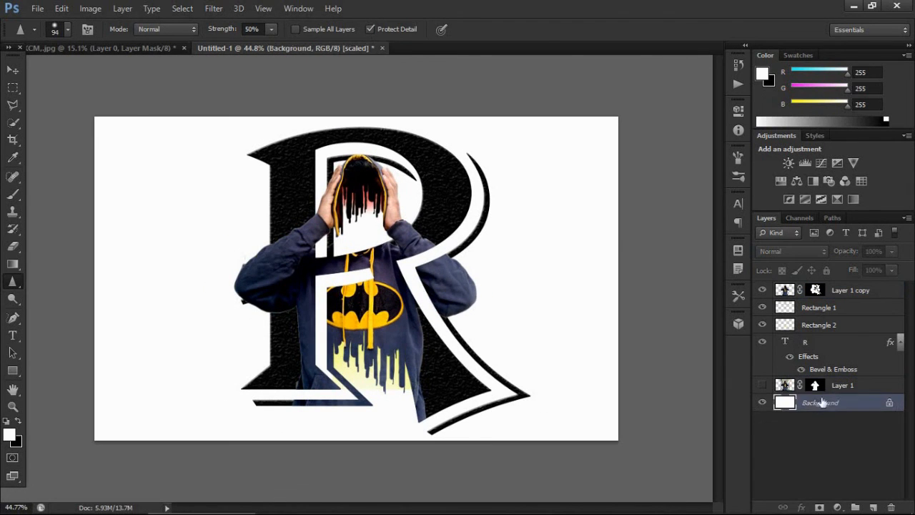
pyautogui.click(835, 505)
pyautogui.click(867, 233)
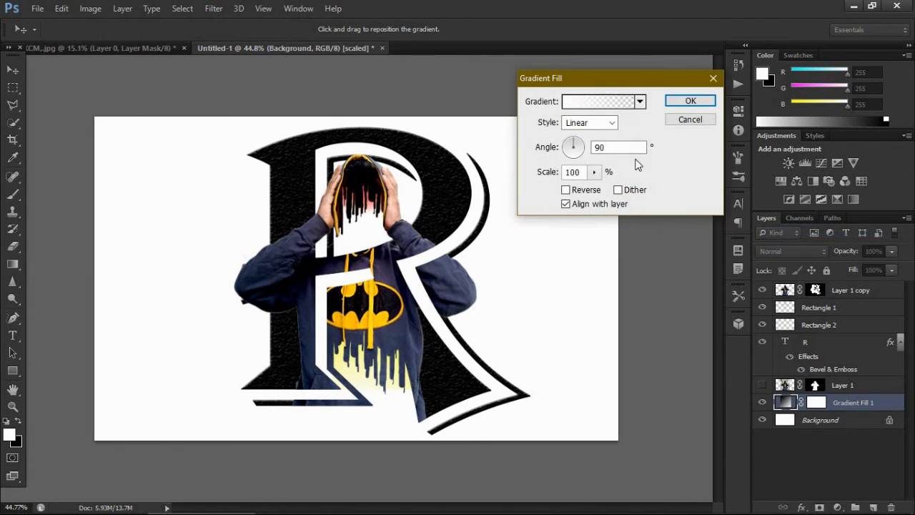
pyautogui.click(624, 105)
pyautogui.click(667, 97)
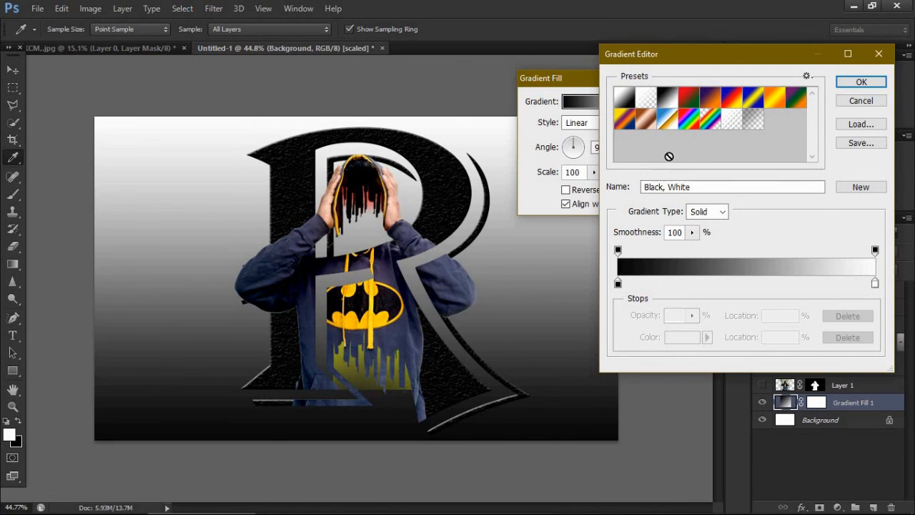
pyautogui.click(861, 82)
# Make the gradient fill radial and reversed, and enlarge its scale so a soft light grey glow spreads across the canvas.
pyautogui.click(607, 122)
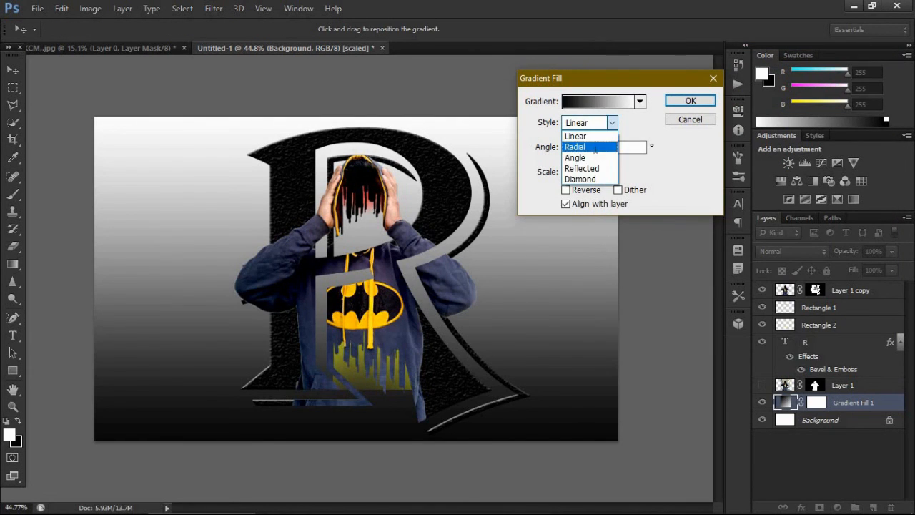
pyautogui.click(595, 147)
pyautogui.click(585, 190)
pyautogui.click(594, 173)
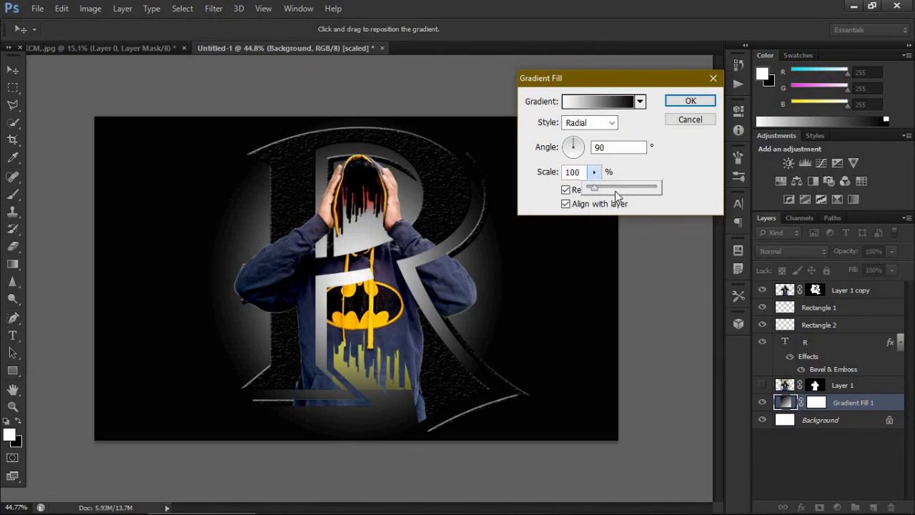
pyautogui.moveTo(615, 191)
pyautogui.mouseDown()
pyautogui.moveTo(627, 187)
pyautogui.moveTo(596, 188)
pyautogui.mouseUp()
pyautogui.click(689, 100)
pyautogui.click(689, 101)
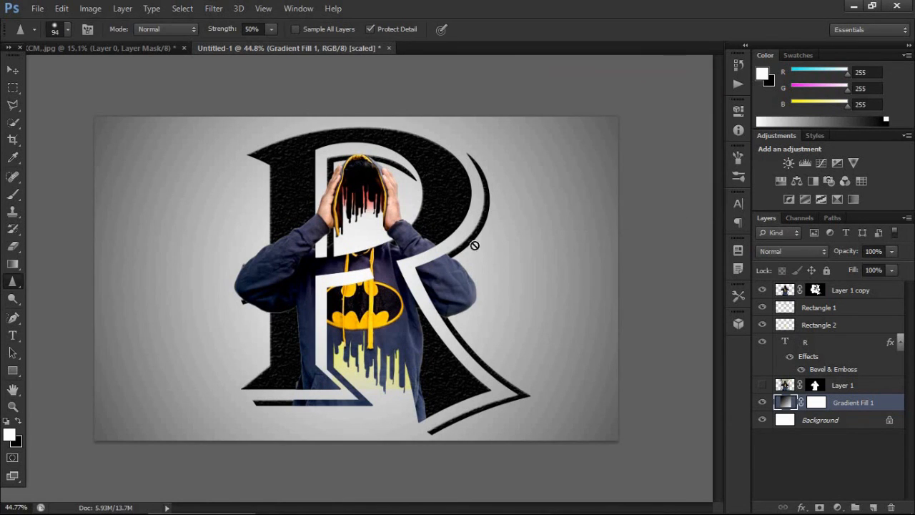
# Switch to the Move tool and minimise the editor to view the finished R artwork on the desktop wallpaper.
pyautogui.click(13, 69)
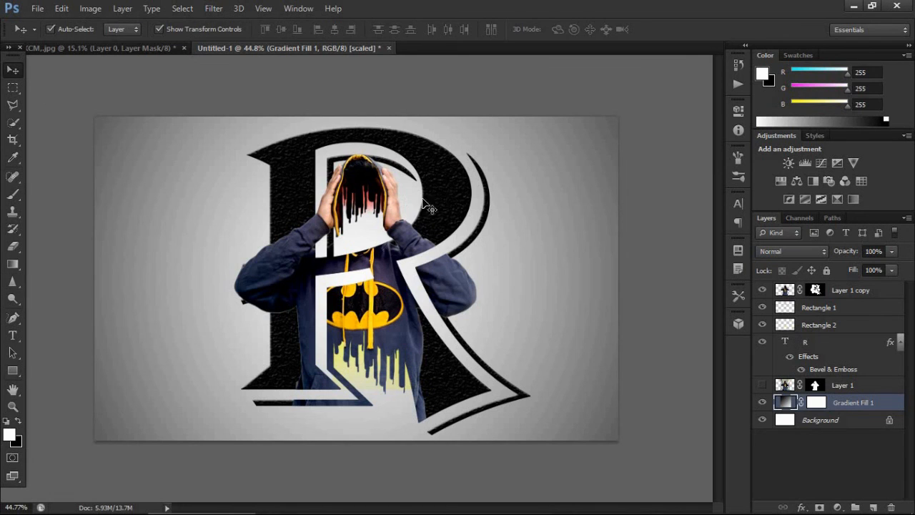
pyautogui.click(853, 6)
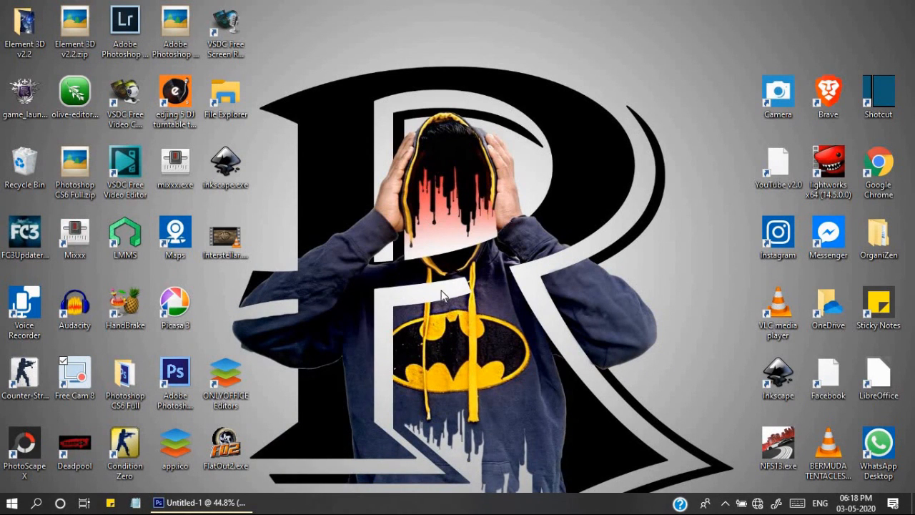